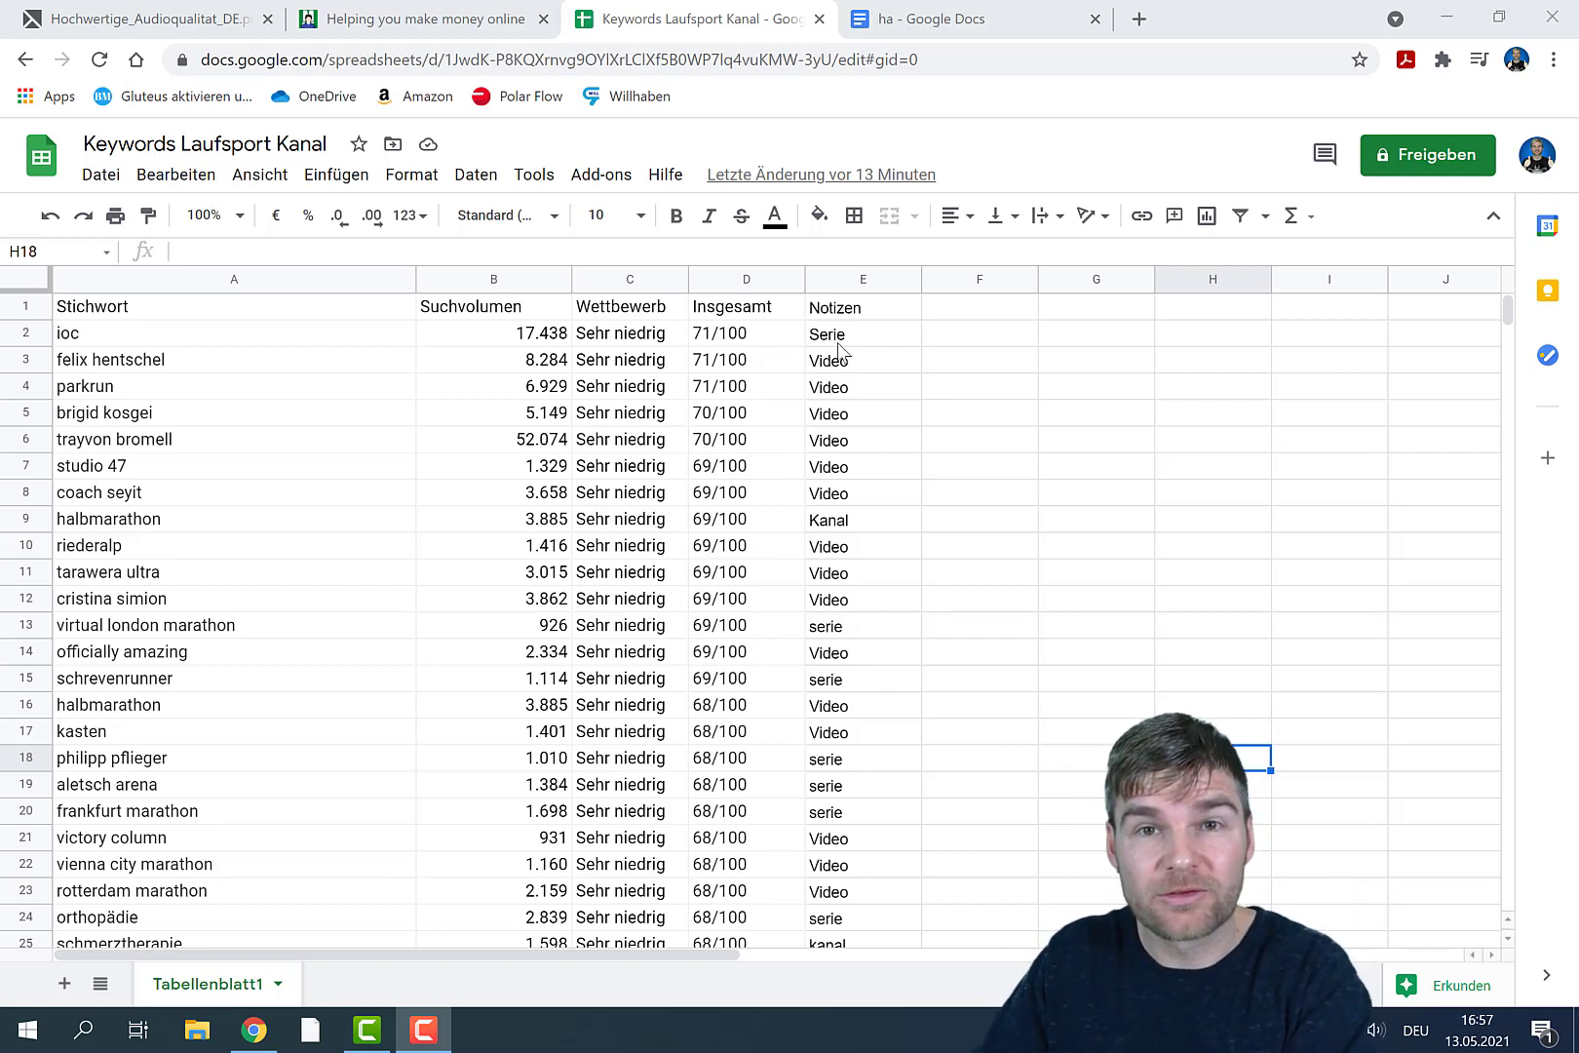
Step: Review the keyword list and the Serie, Video and Kanal labels in the Notizen column
{"action": "scroll", "coordinate": [838, 384], "scroll_direction": "down", "scroll_amount": 3}
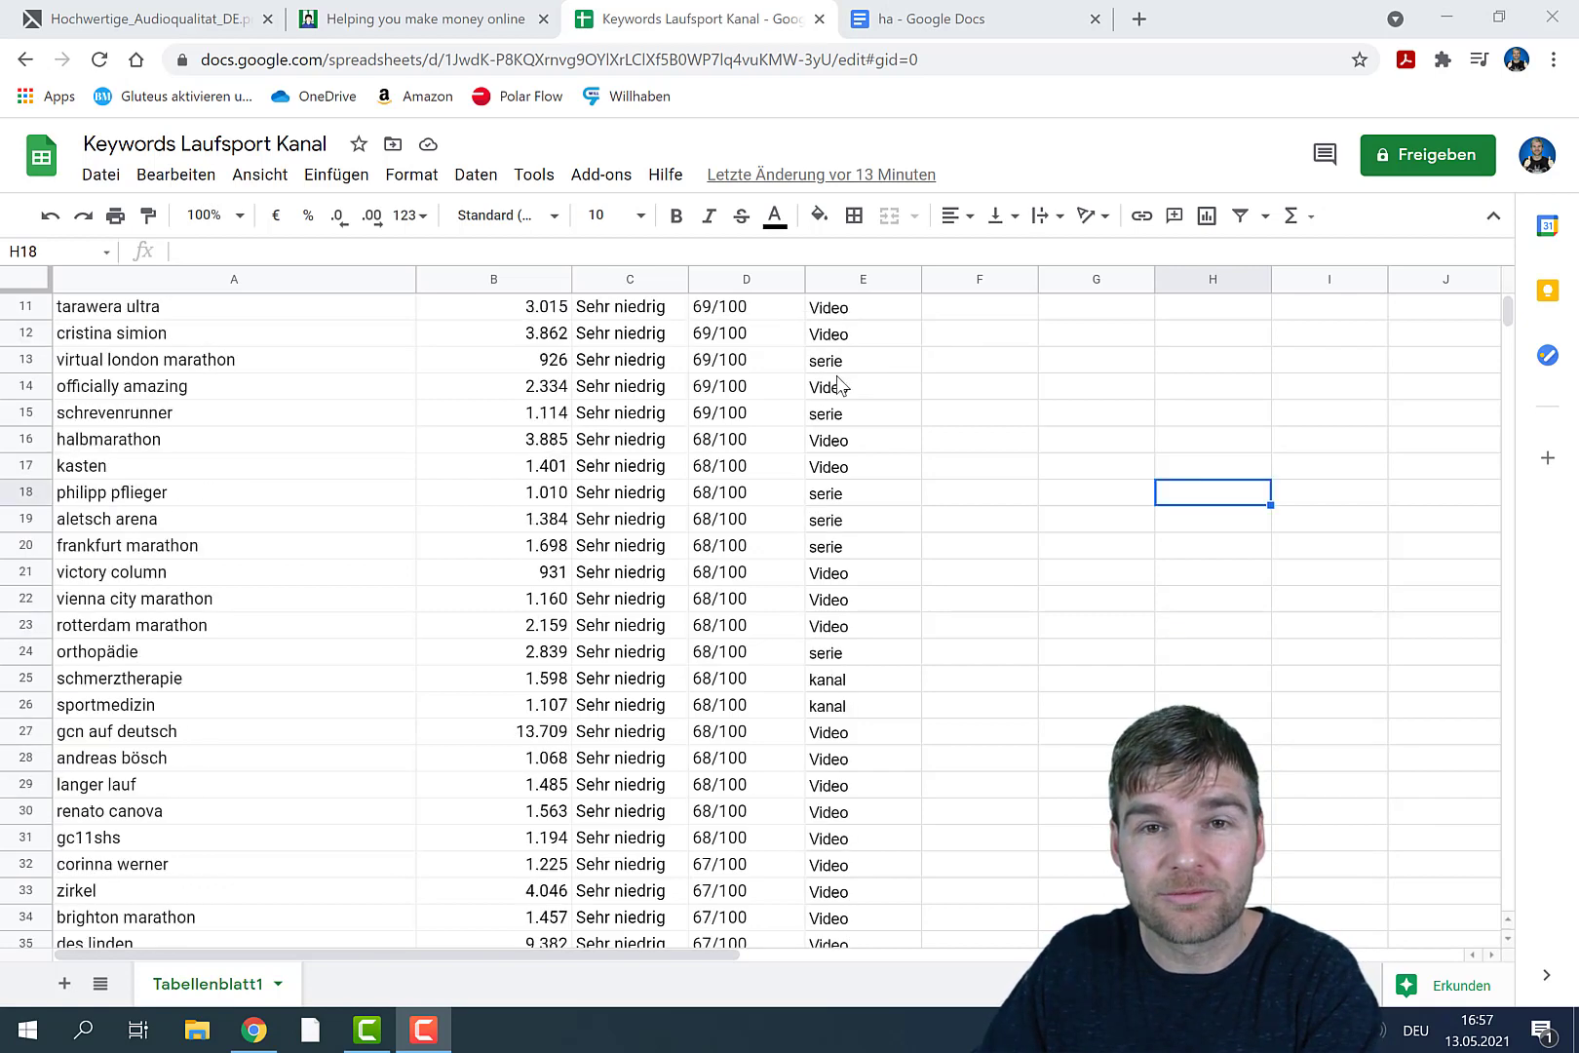
{"action": "scroll", "coordinate": [838, 385], "scroll_direction": "up", "scroll_amount": 3}
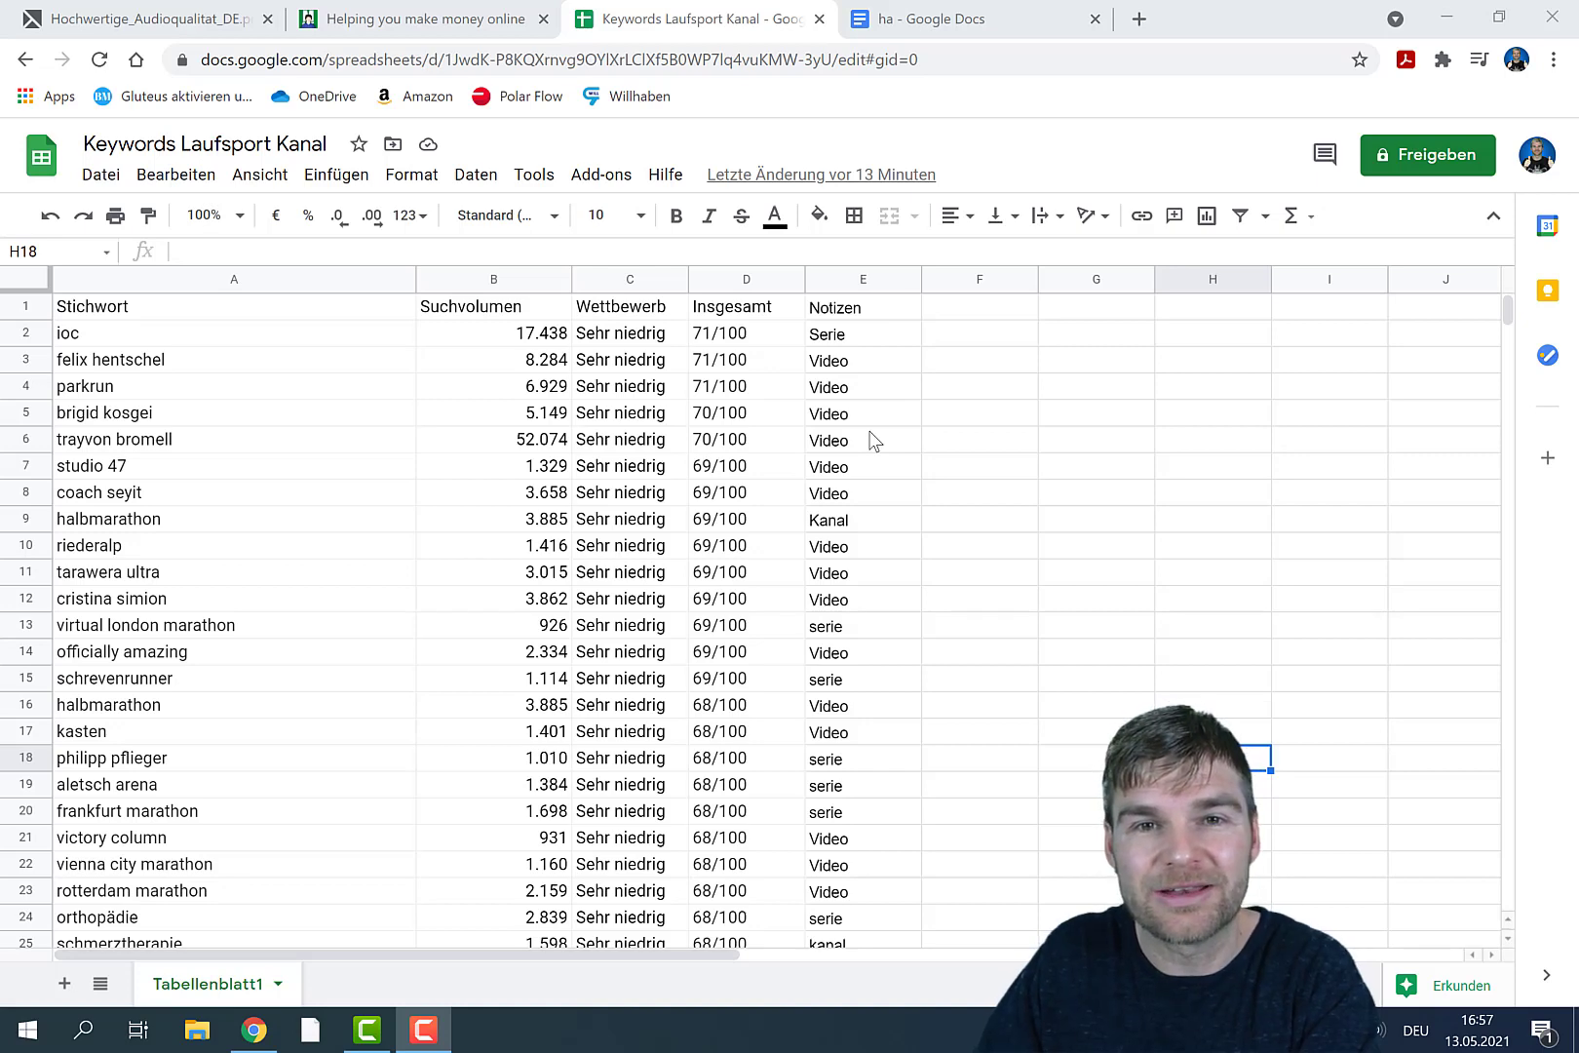
{"action": "scroll", "coordinate": [875, 440], "scroll_direction": "down", "scroll_amount": 2}
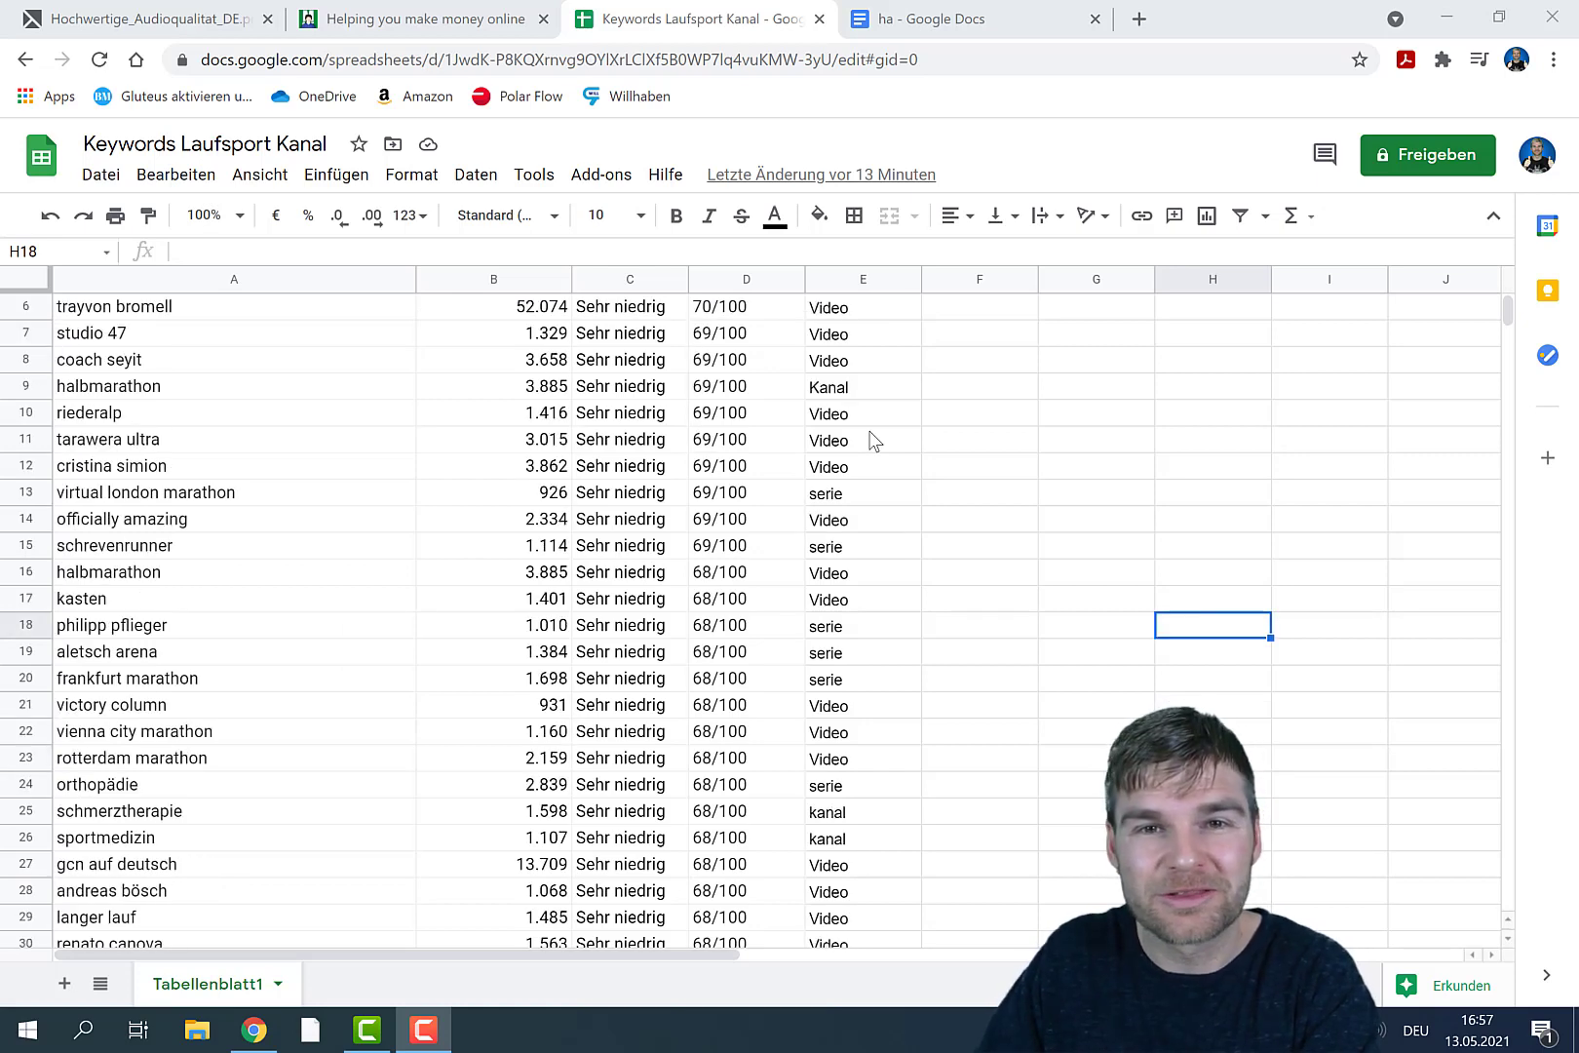
{"action": "scroll", "coordinate": [874, 441], "scroll_direction": "up", "scroll_amount": 2}
{"action": "scroll", "coordinate": [875, 440], "scroll_direction": "down", "scroll_amount": 20}
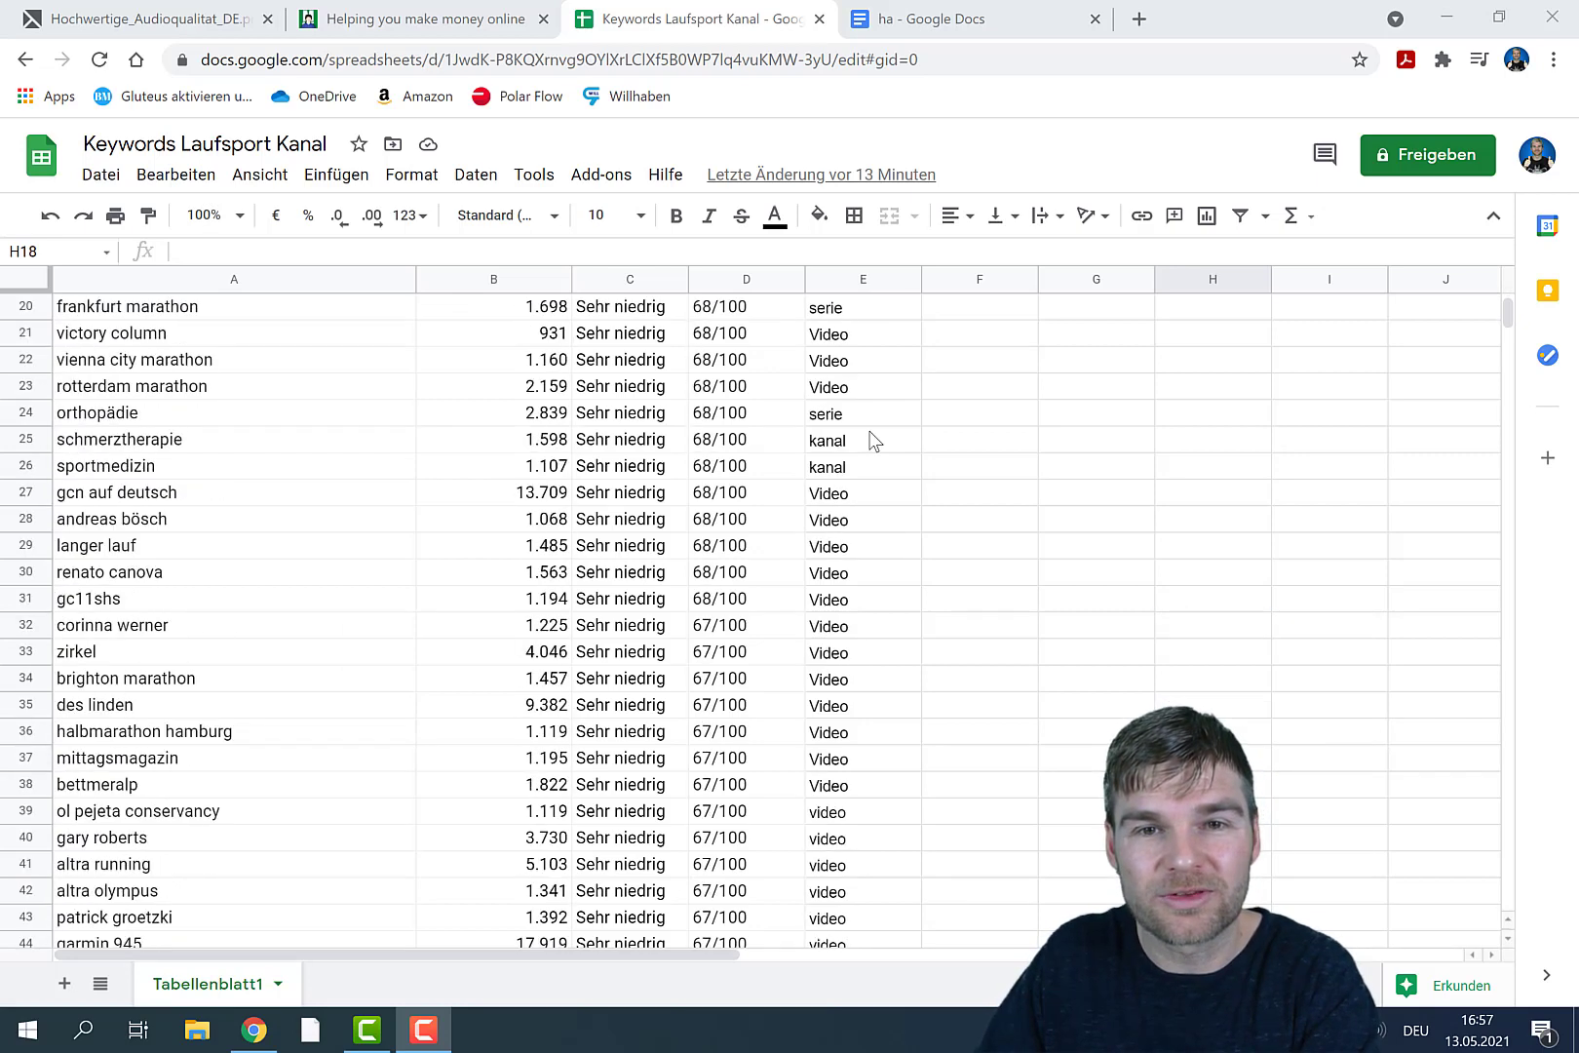
{"action": "scroll", "coordinate": [875, 441], "scroll_direction": "up", "scroll_amount": 4}
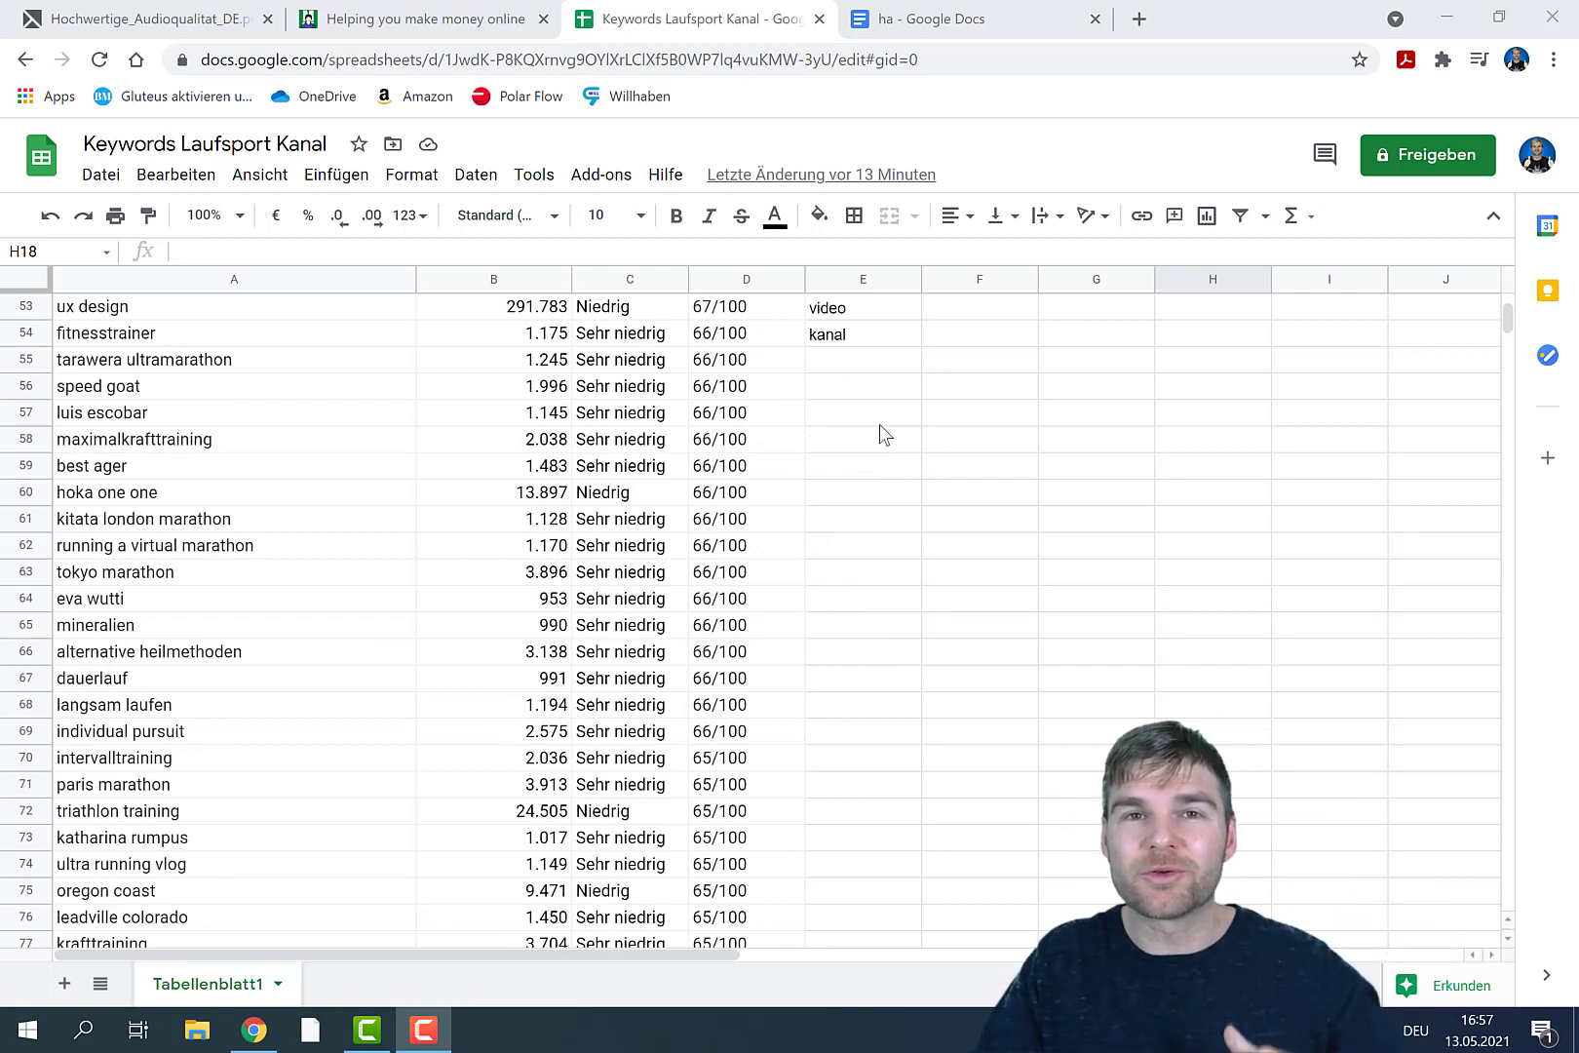
{"action": "scroll", "coordinate": [811, 380], "scroll_direction": "up", "scroll_amount": 2}
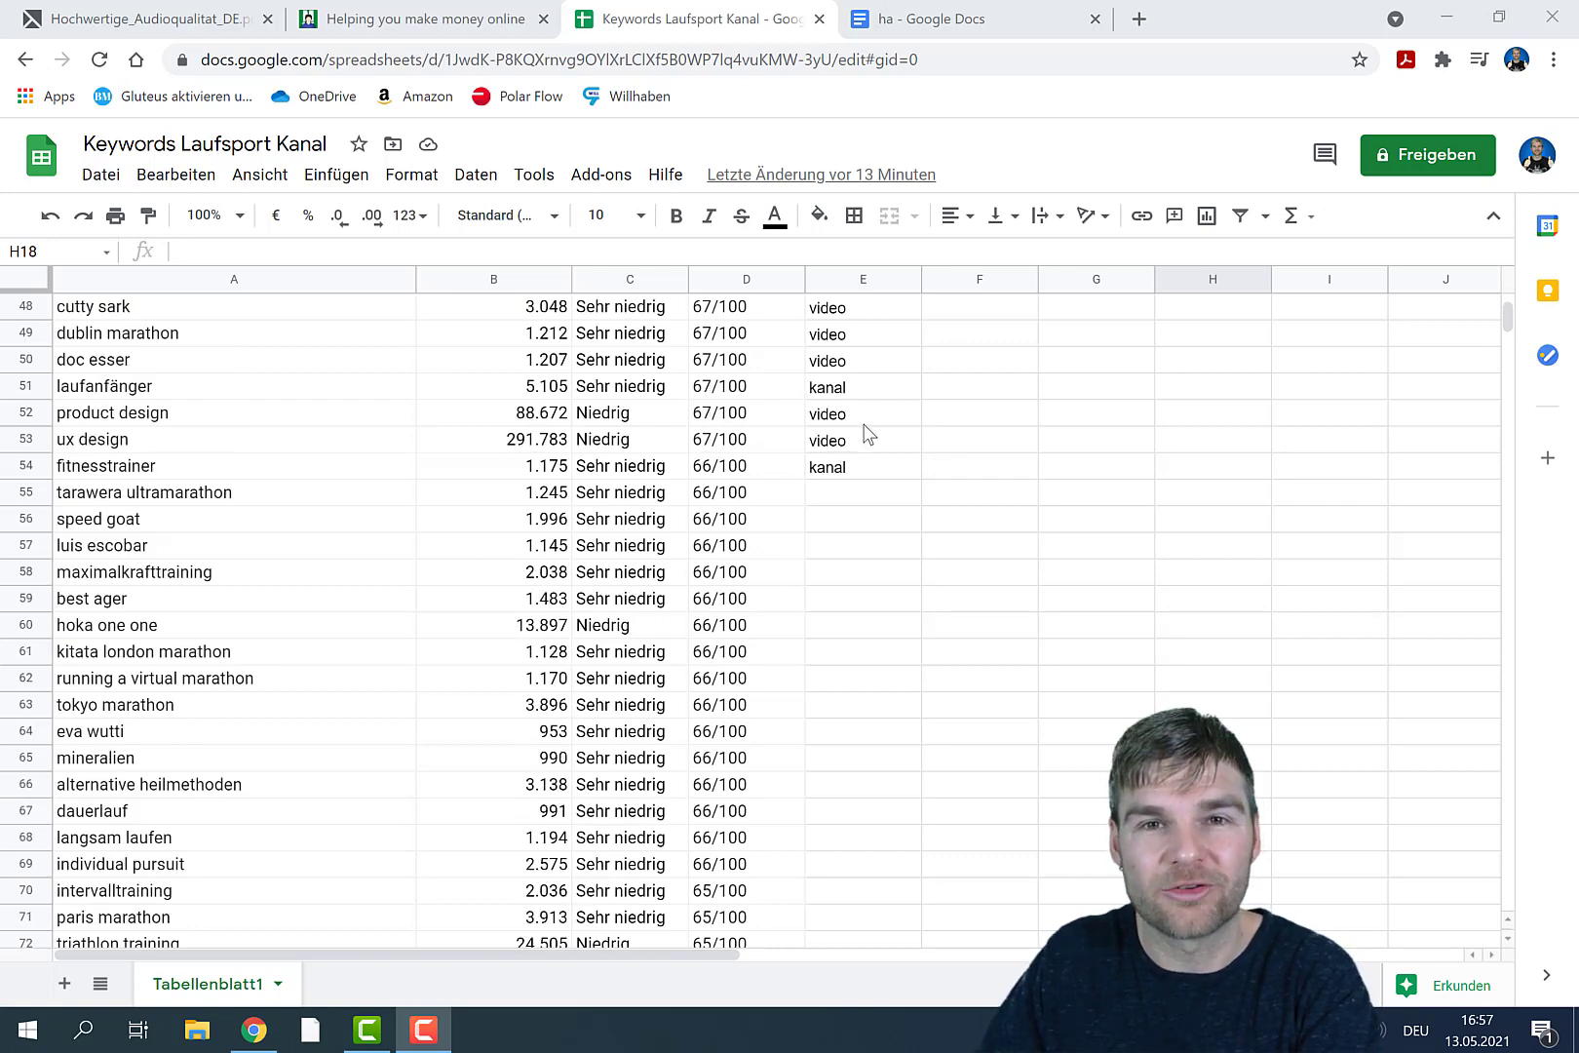
{"action": "scroll", "coordinate": [870, 426], "scroll_direction": "up", "scroll_amount": 8}
{"action": "scroll", "coordinate": [867, 434], "scroll_direction": "up", "scroll_amount": 3}
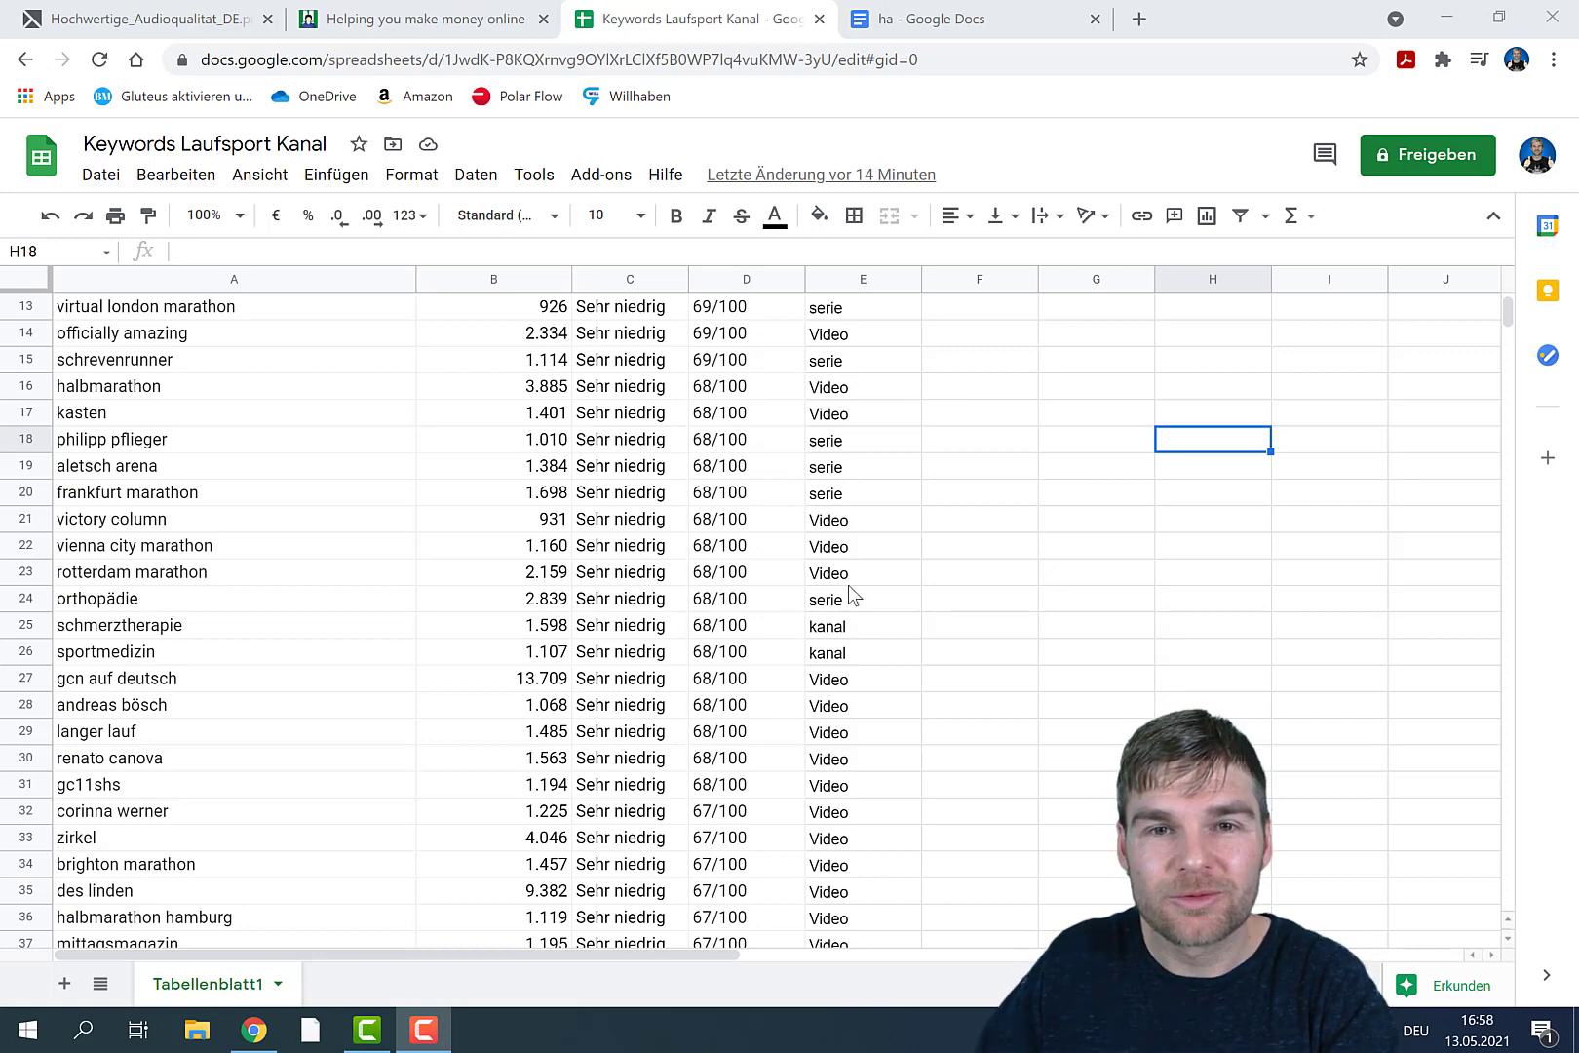
{"action": "scroll", "coordinate": [851, 377], "scroll_direction": "up", "scroll_amount": 3}
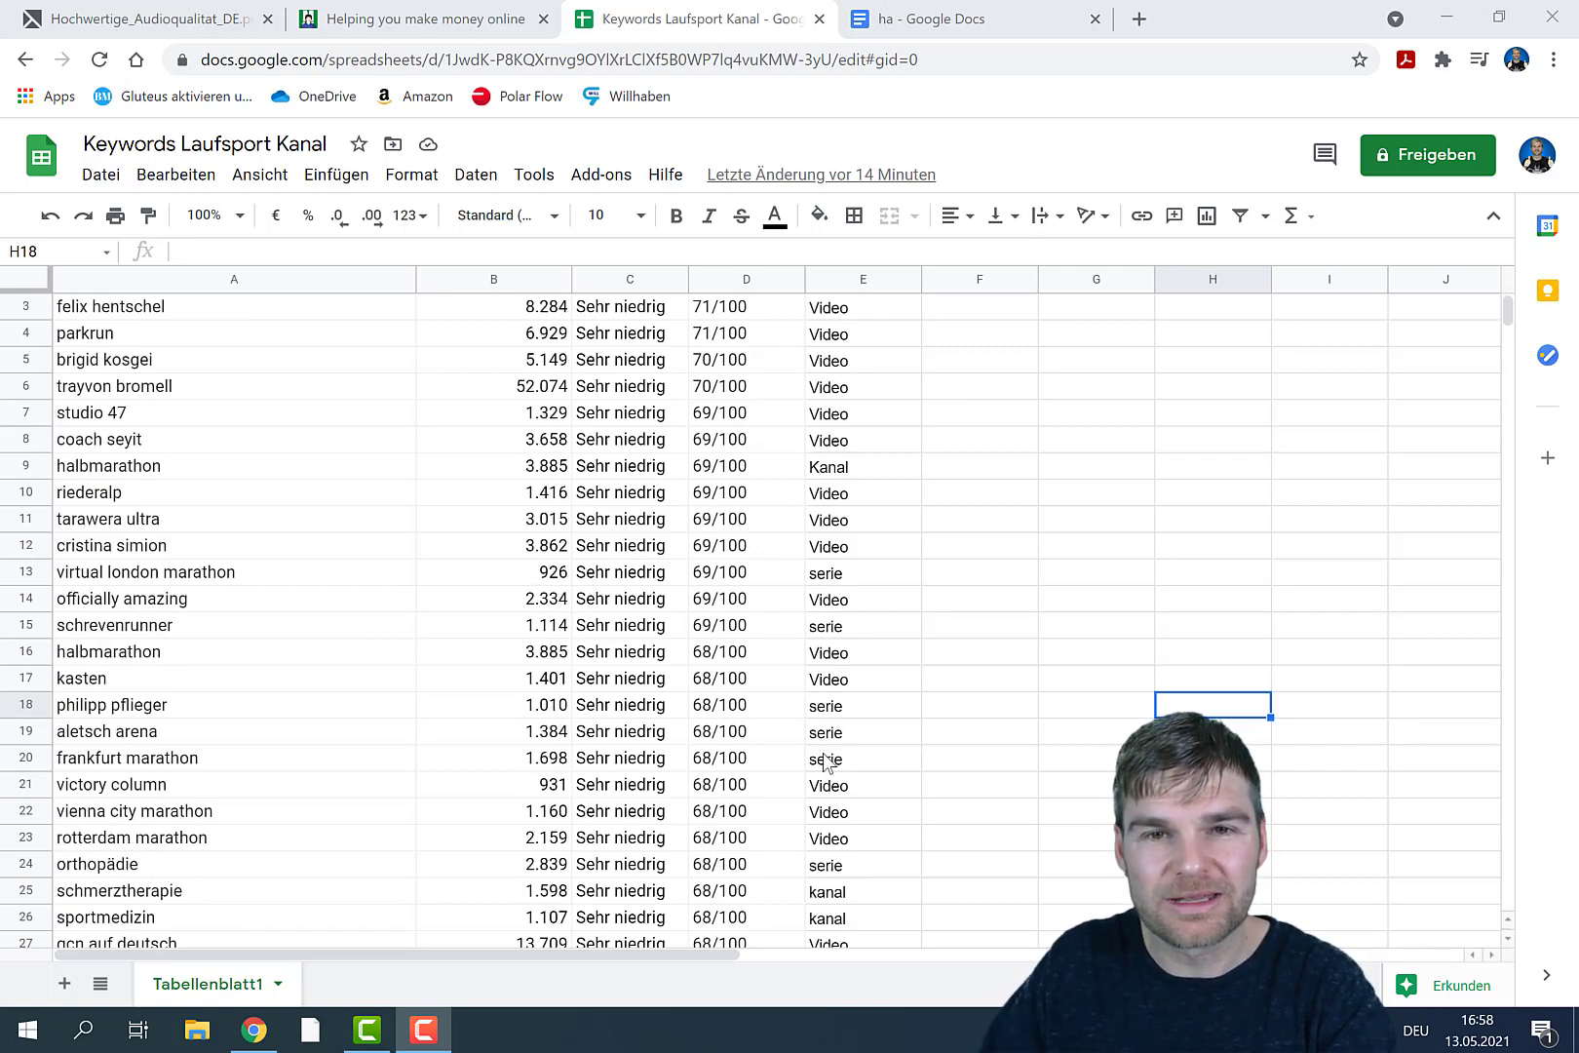
{"action": "scroll", "coordinate": [869, 508], "scroll_direction": "up", "scroll_amount": 1}
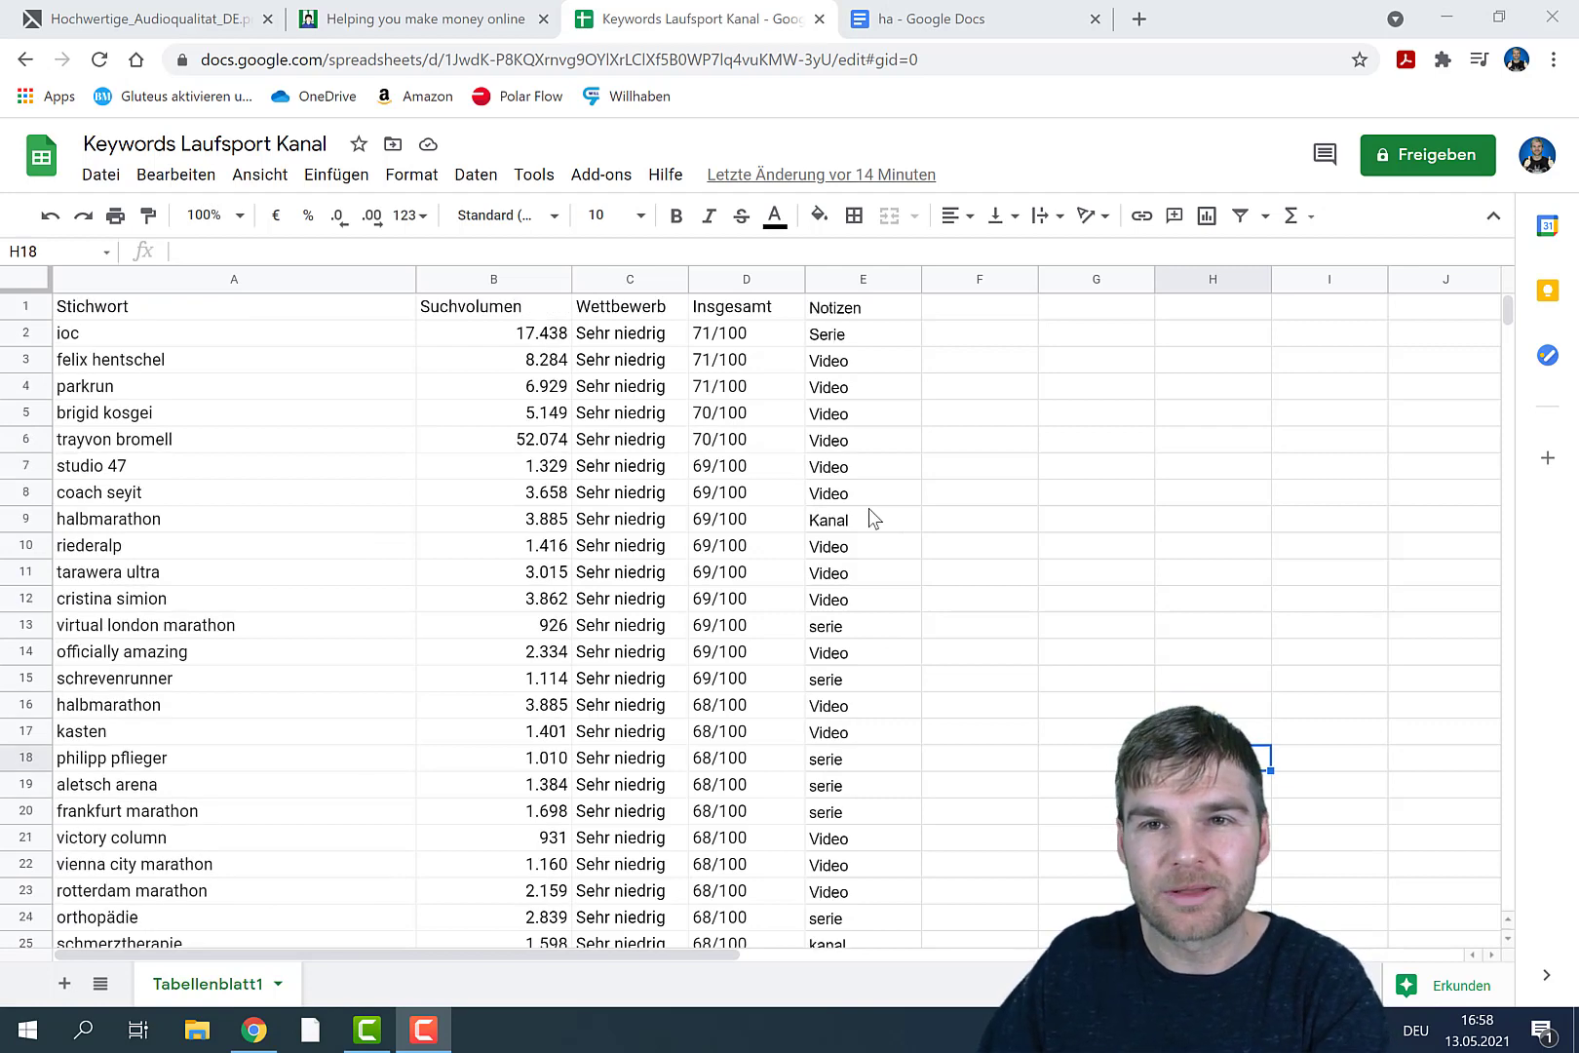
Step: Enter the heading "Kanal" in cell G1
{"action": "left_click", "coordinate": [1085, 314]}
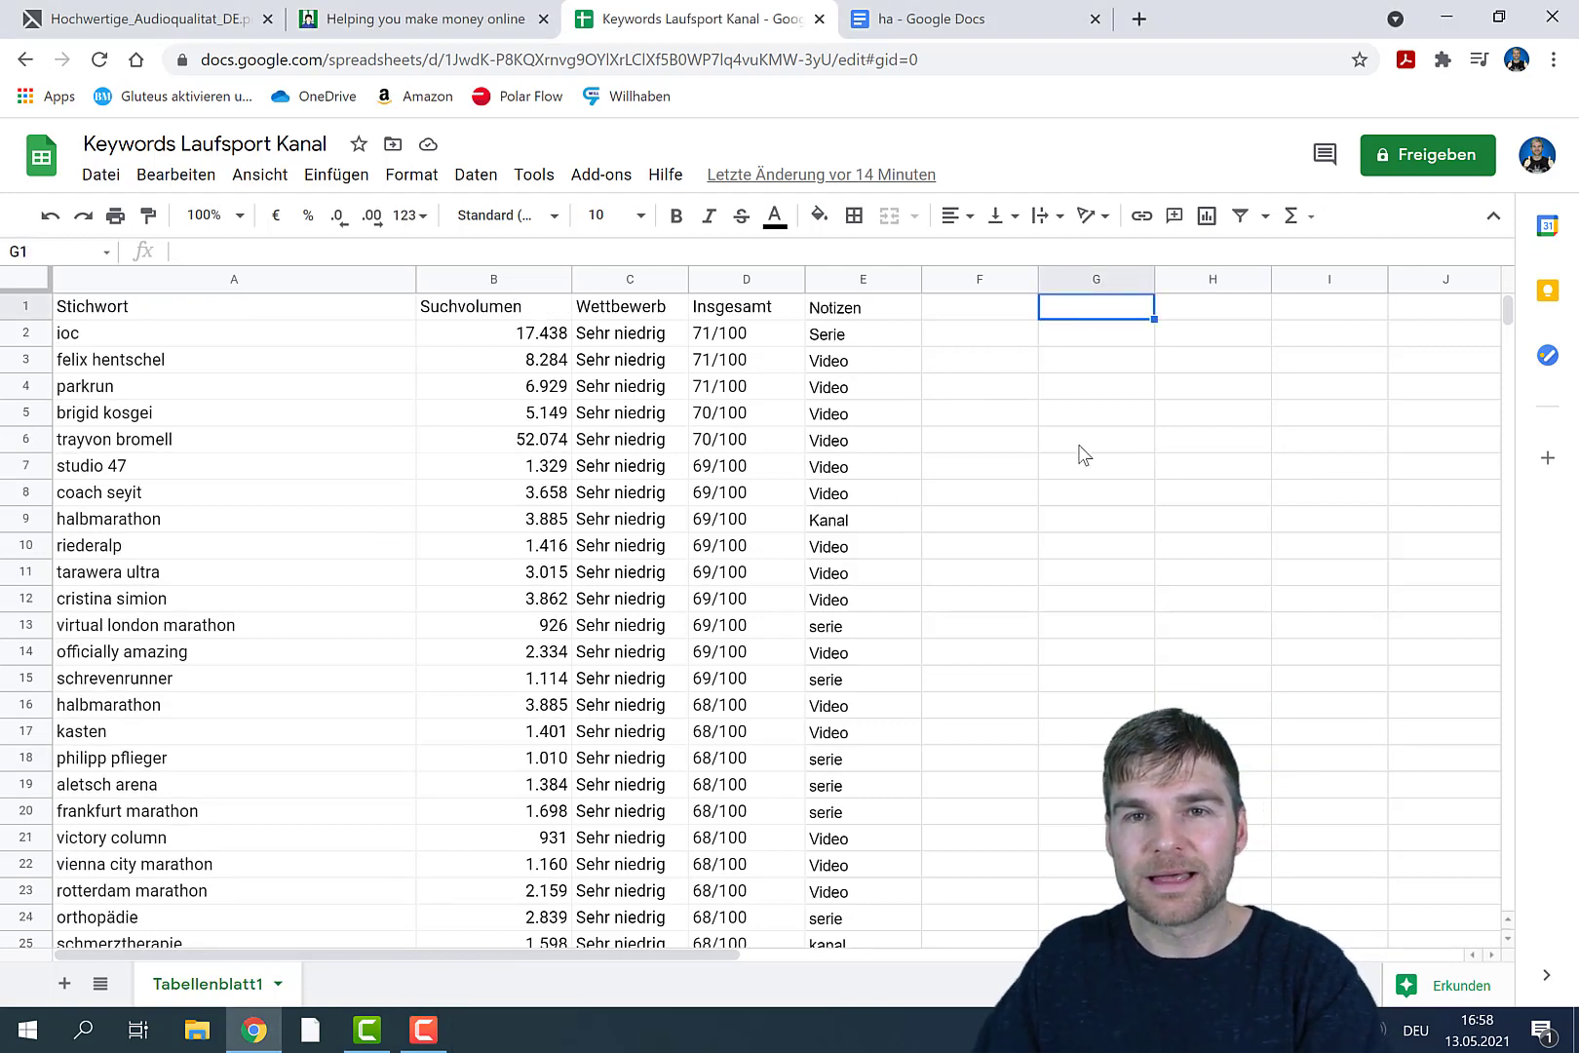
{"action": "type", "text": "Kanal"}
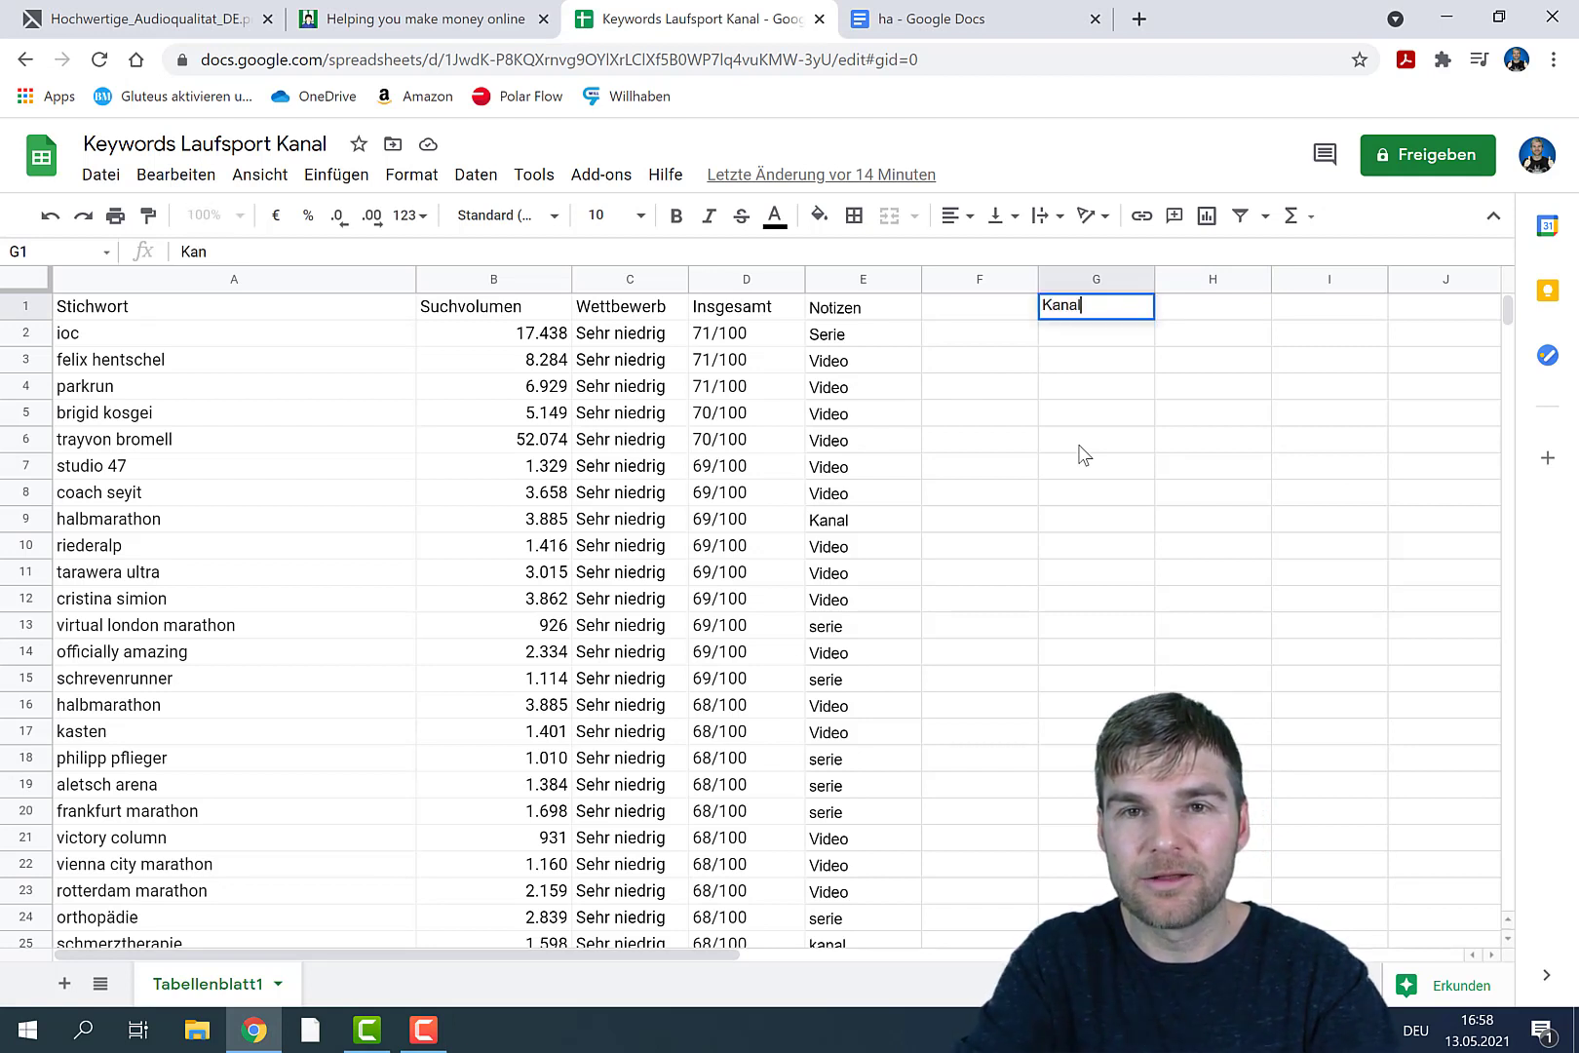
{"action": "left_click", "coordinate": [1069, 337]}
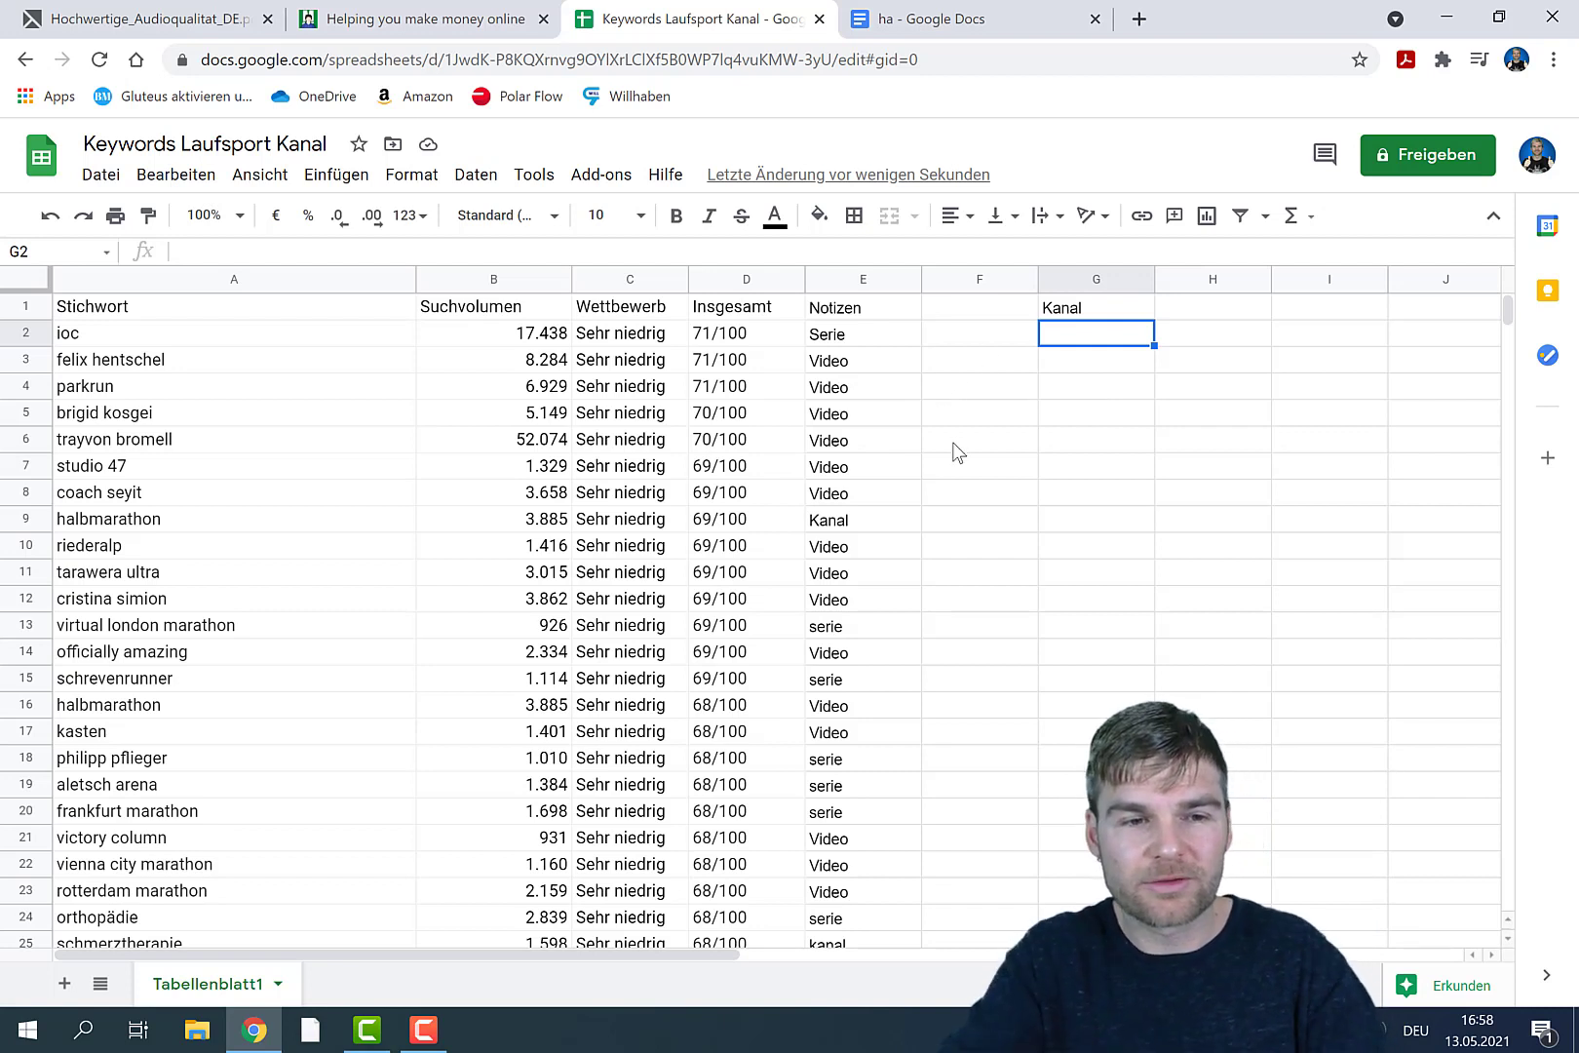
Step: Search the sheet for "kanal" and look through the matching entries in the Notizen column
{"action": "key", "text": "ctrl+f"}
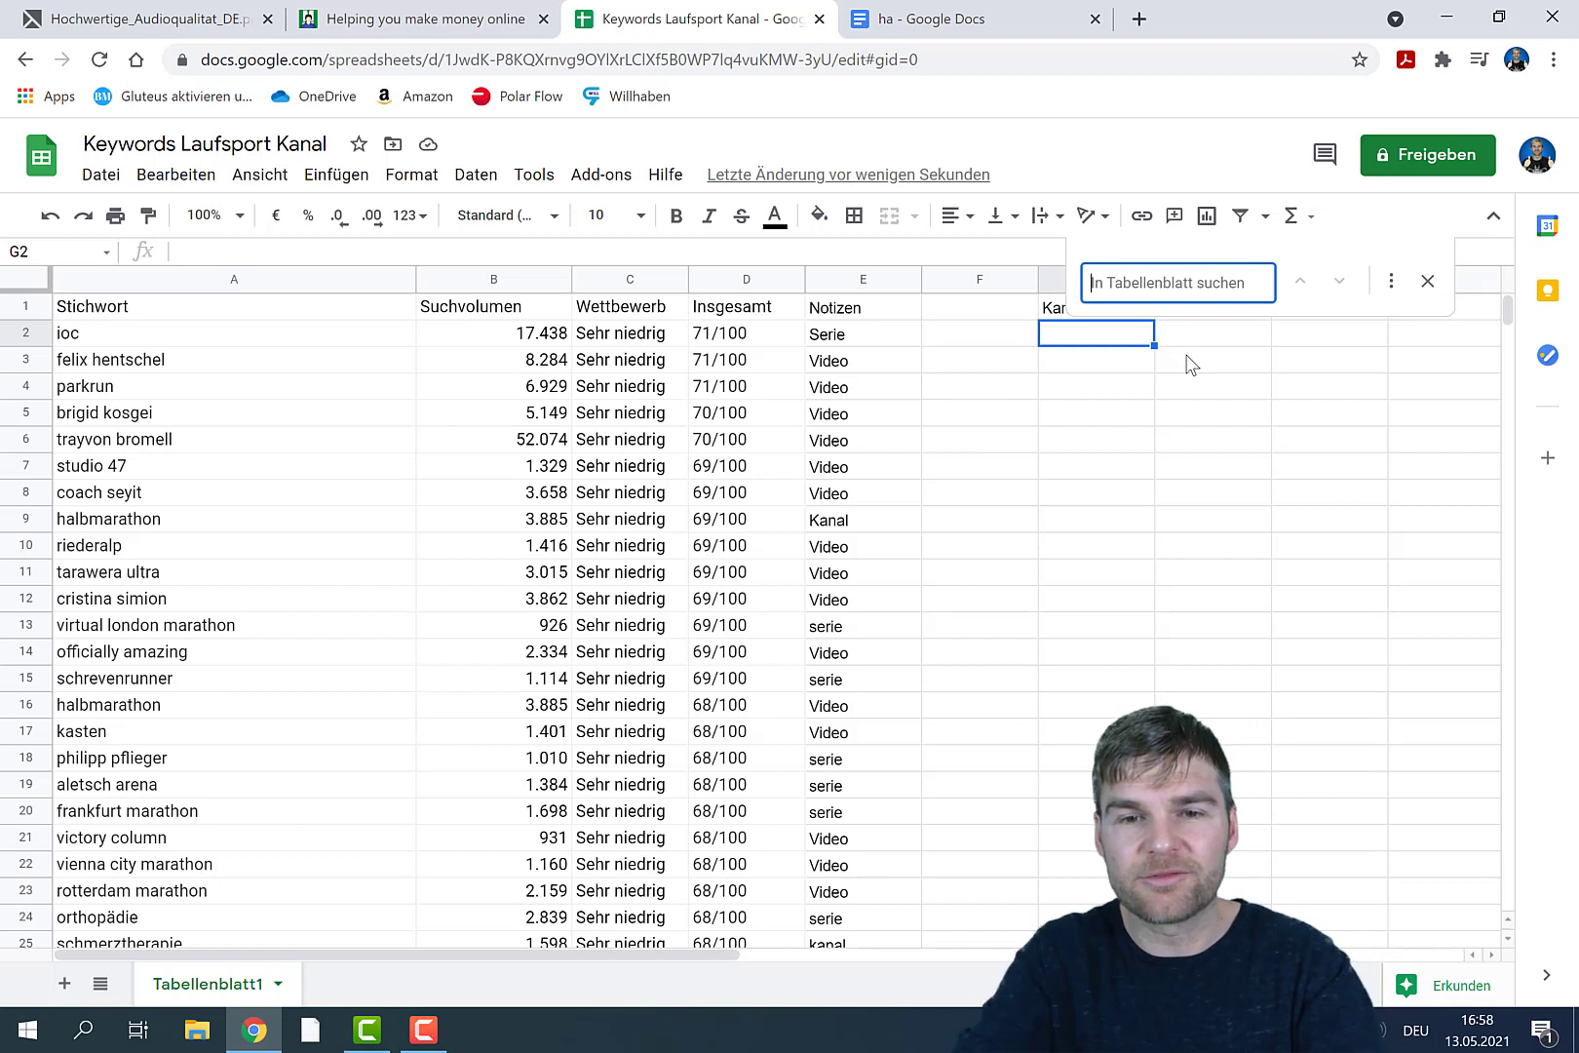
{"action": "type", "text": "kanal"}
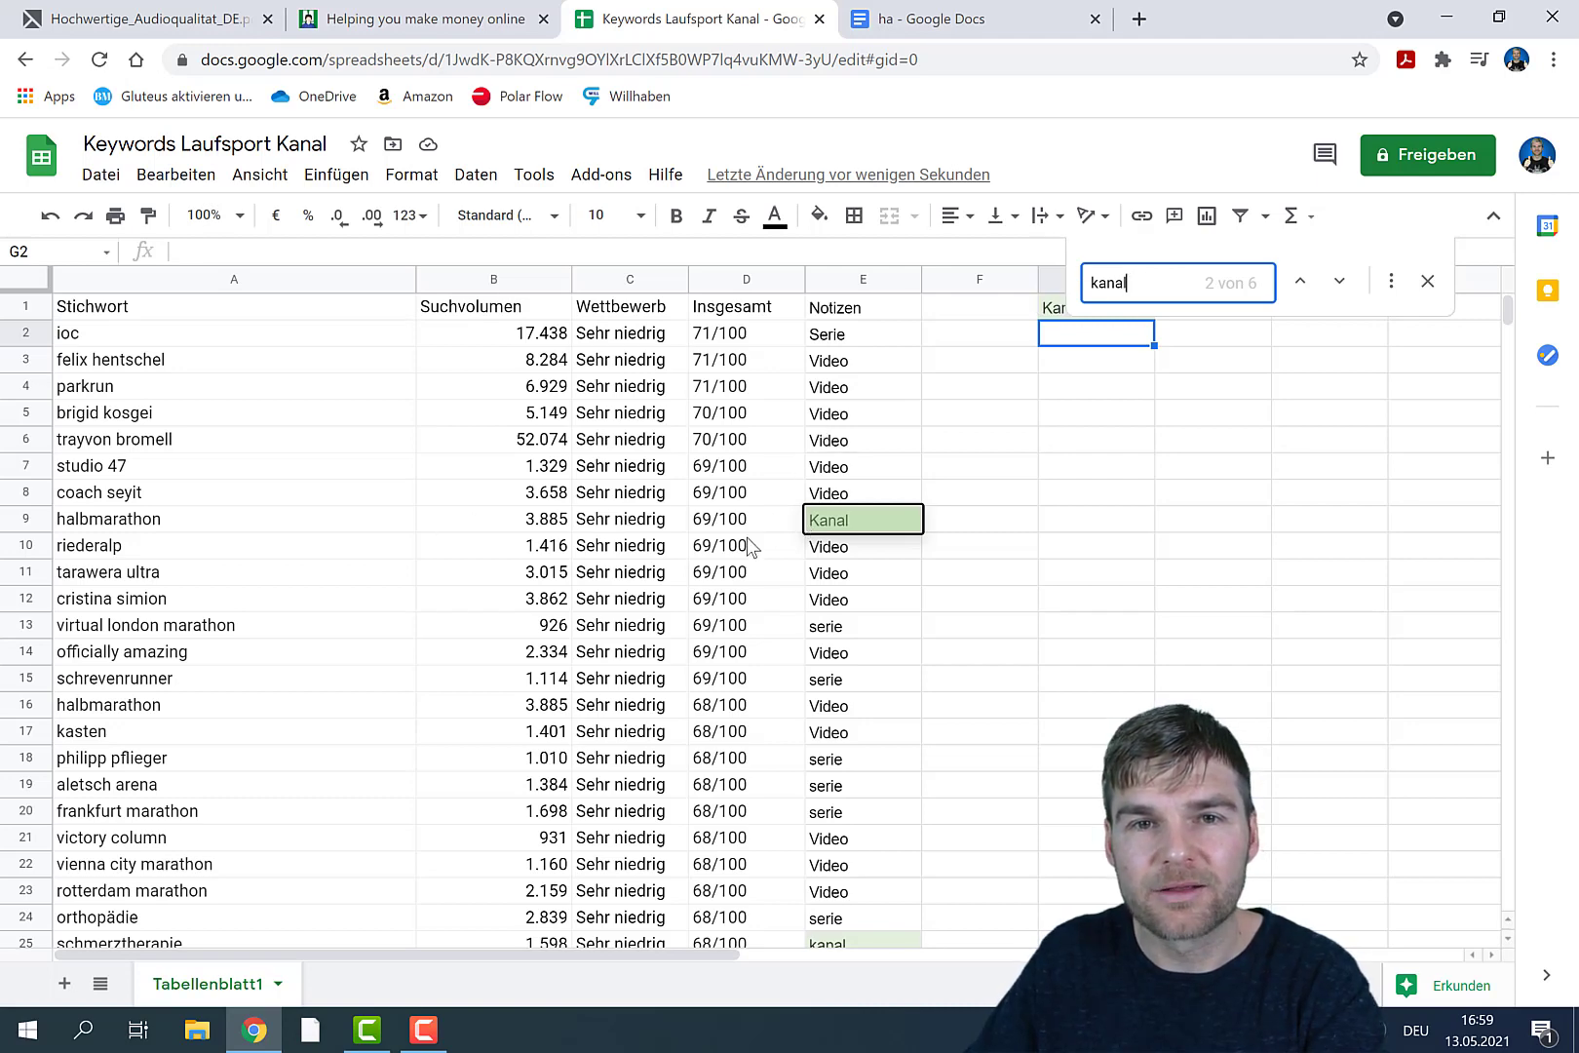
{"action": "scroll", "coordinate": [751, 546], "scroll_direction": "down", "scroll_amount": 2}
{"action": "scroll", "coordinate": [784, 458], "scroll_direction": "up", "scroll_amount": 2}
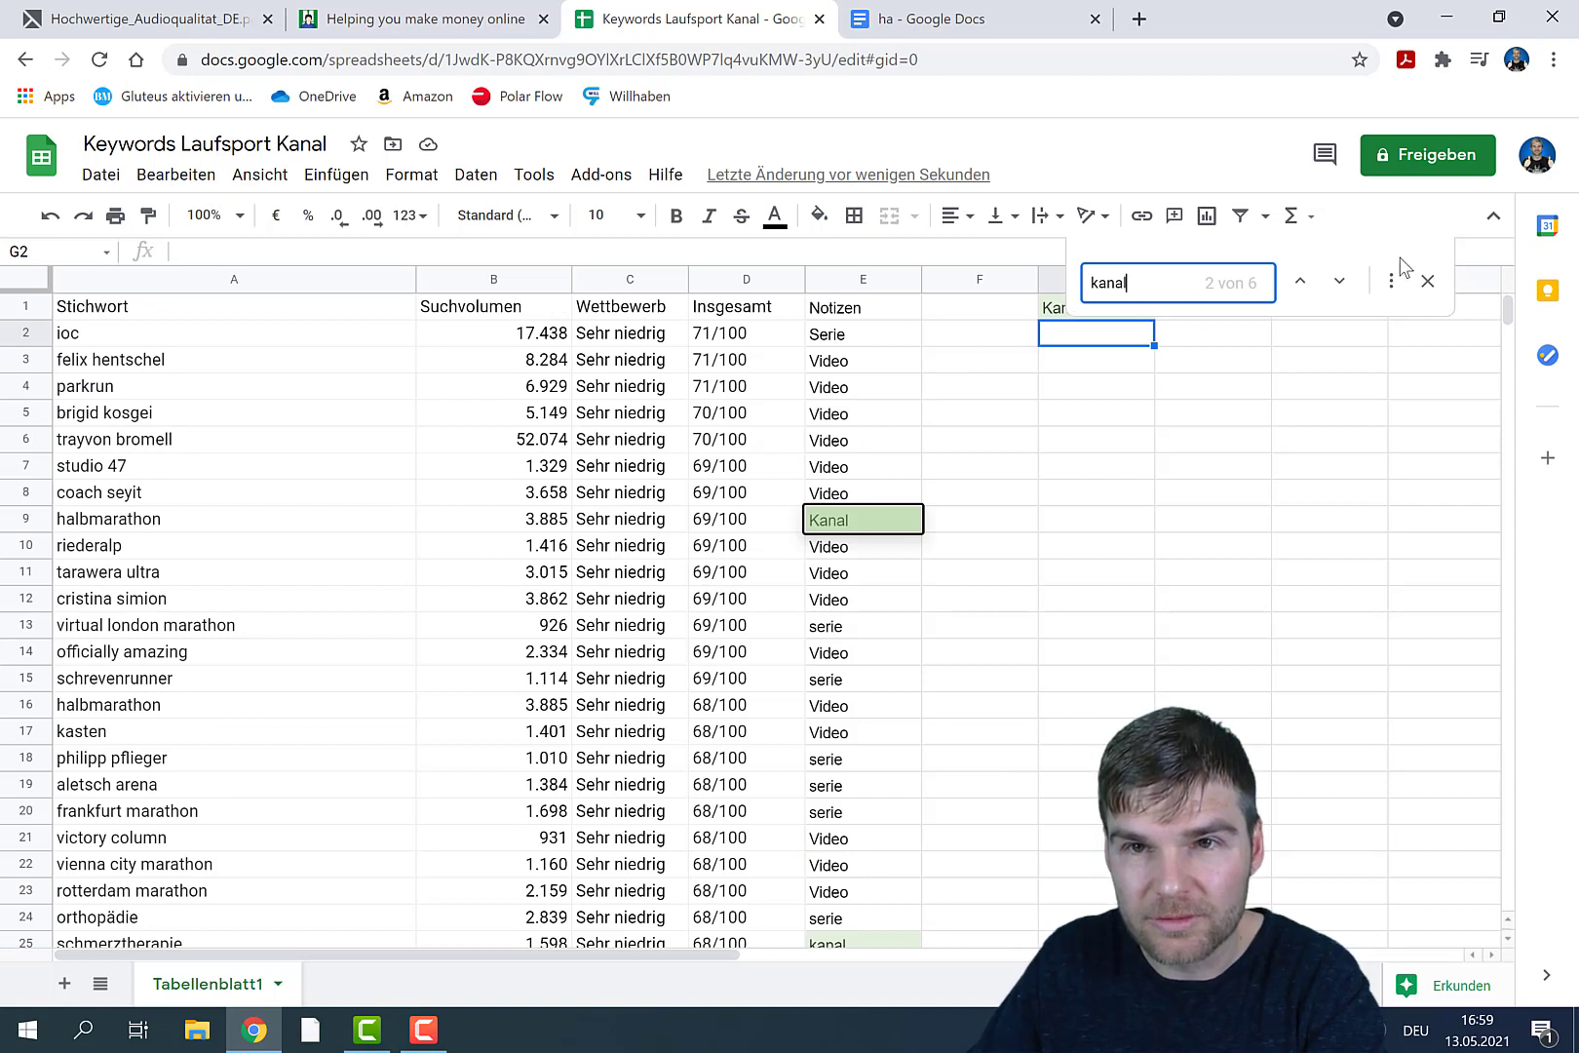
{"action": "left_click", "coordinate": [1340, 246]}
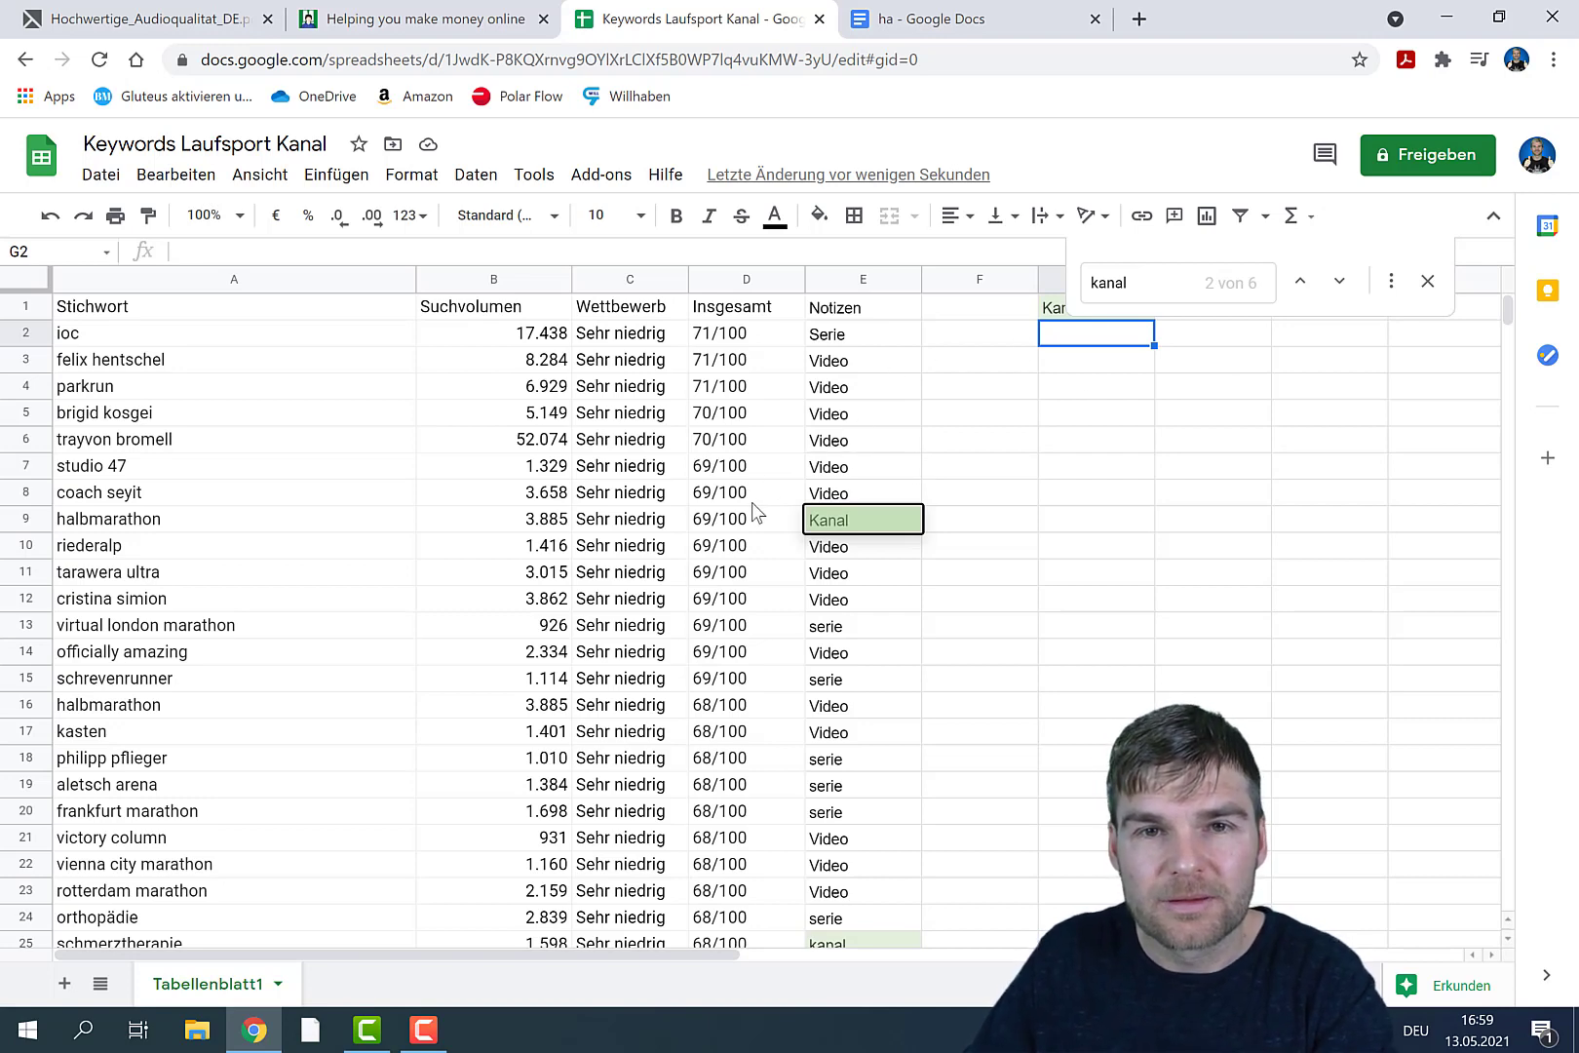
{"action": "scroll", "coordinate": [752, 502], "scroll_direction": "down", "scroll_amount": 10}
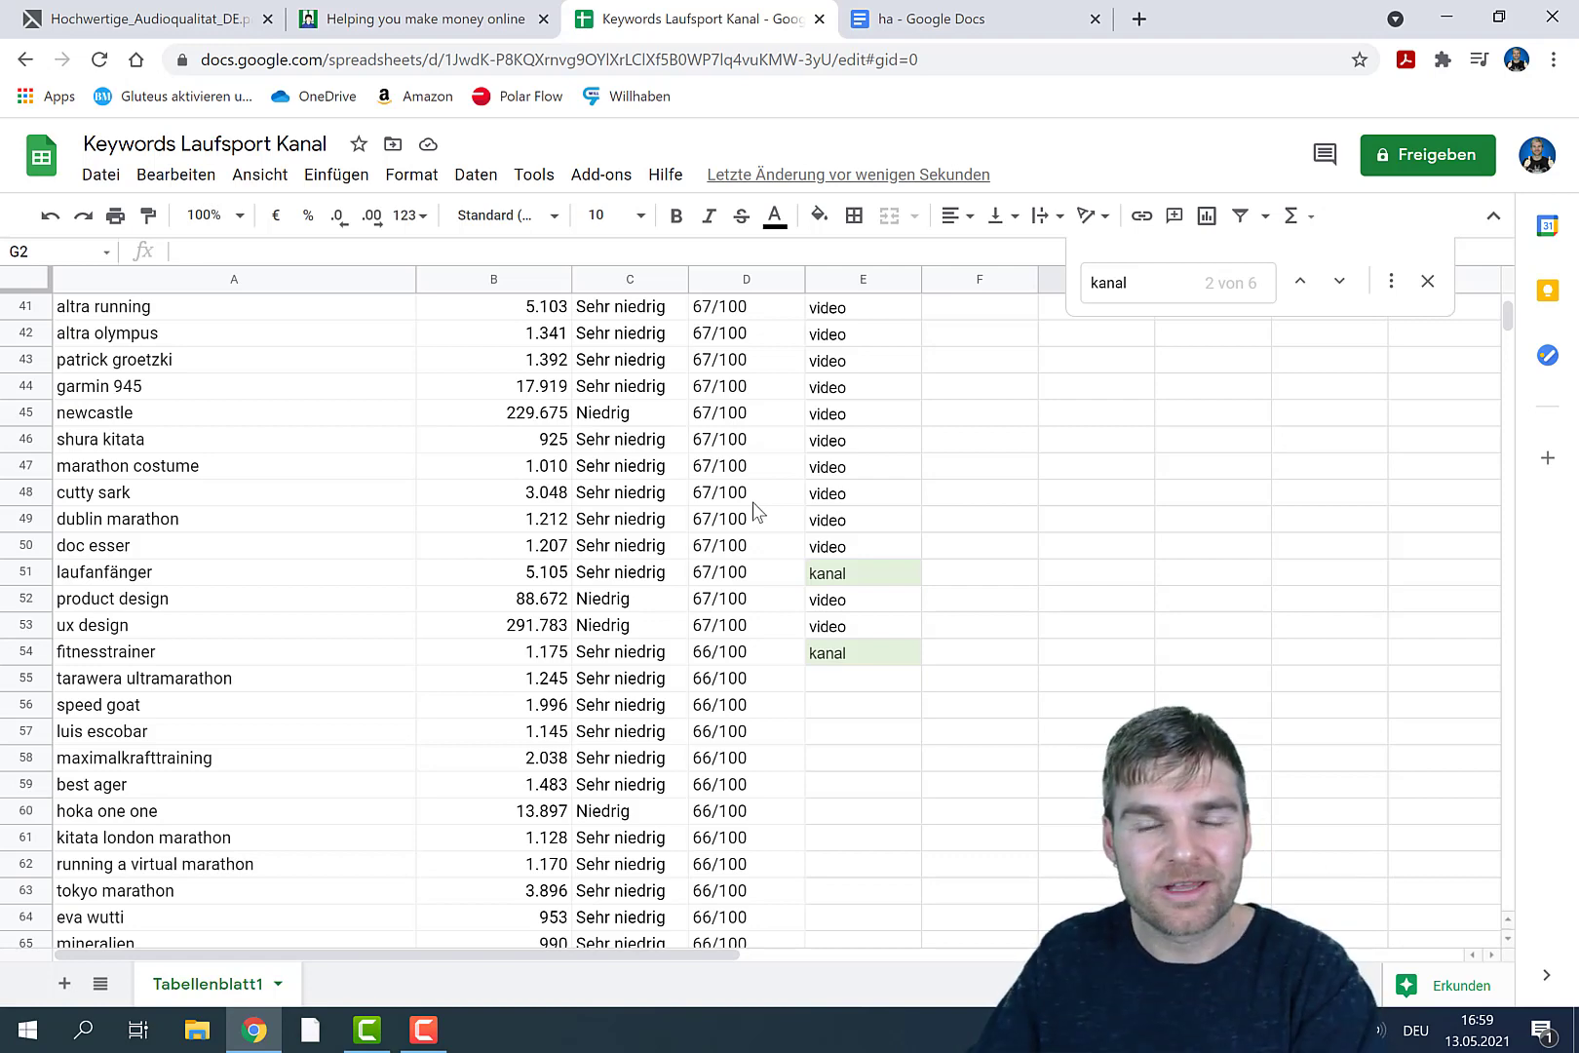
{"action": "scroll", "coordinate": [756, 509], "scroll_direction": "up", "scroll_amount": 10}
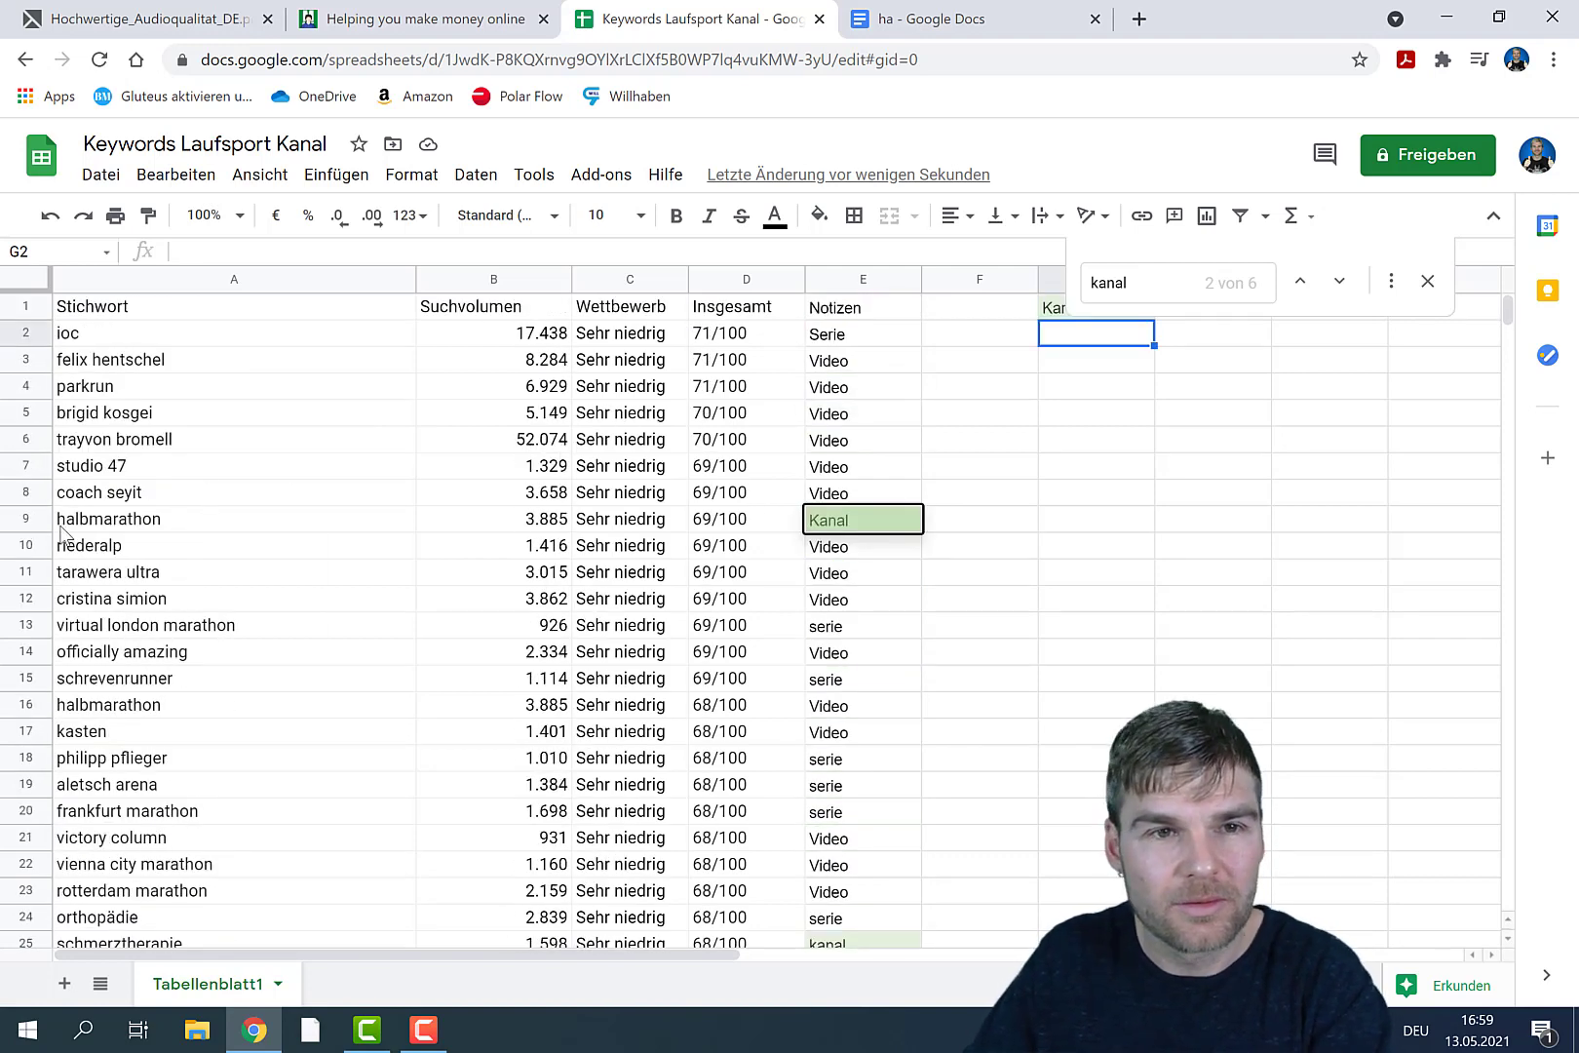
Step: Copy the halbmarathon row marked Kanal (row 9) and paste it at G2 under the Kanal heading
{"action": "left_click", "coordinate": [26, 522]}
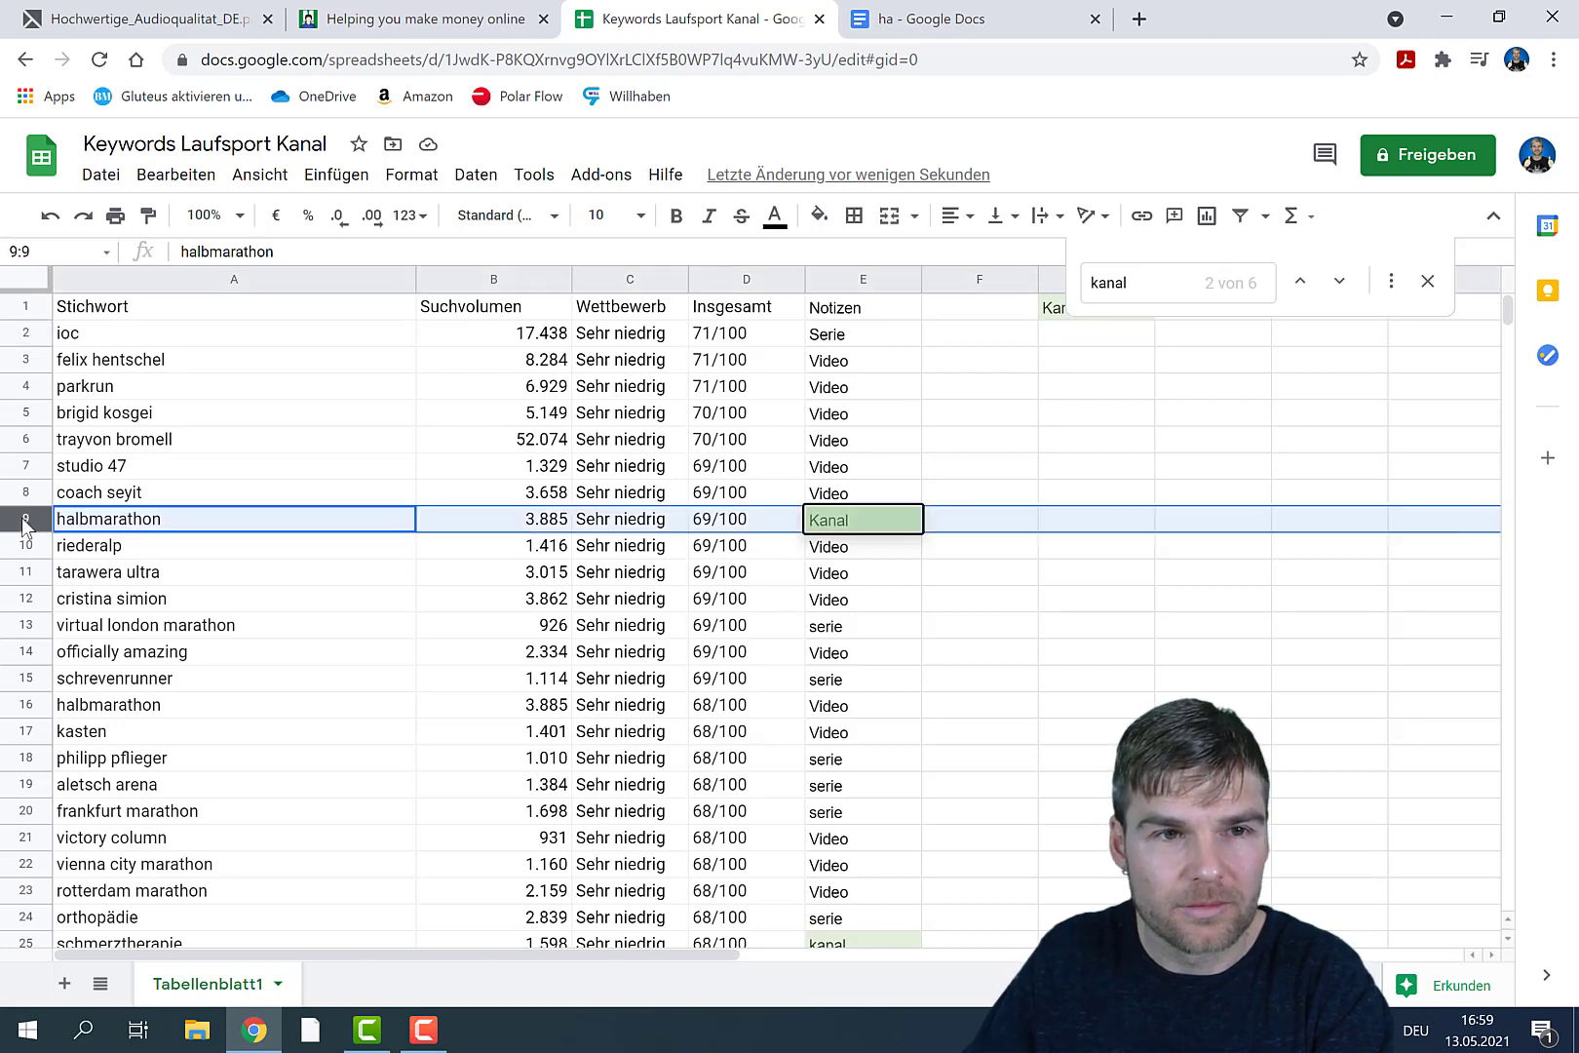
{"action": "right_click", "coordinate": [95, 529]}
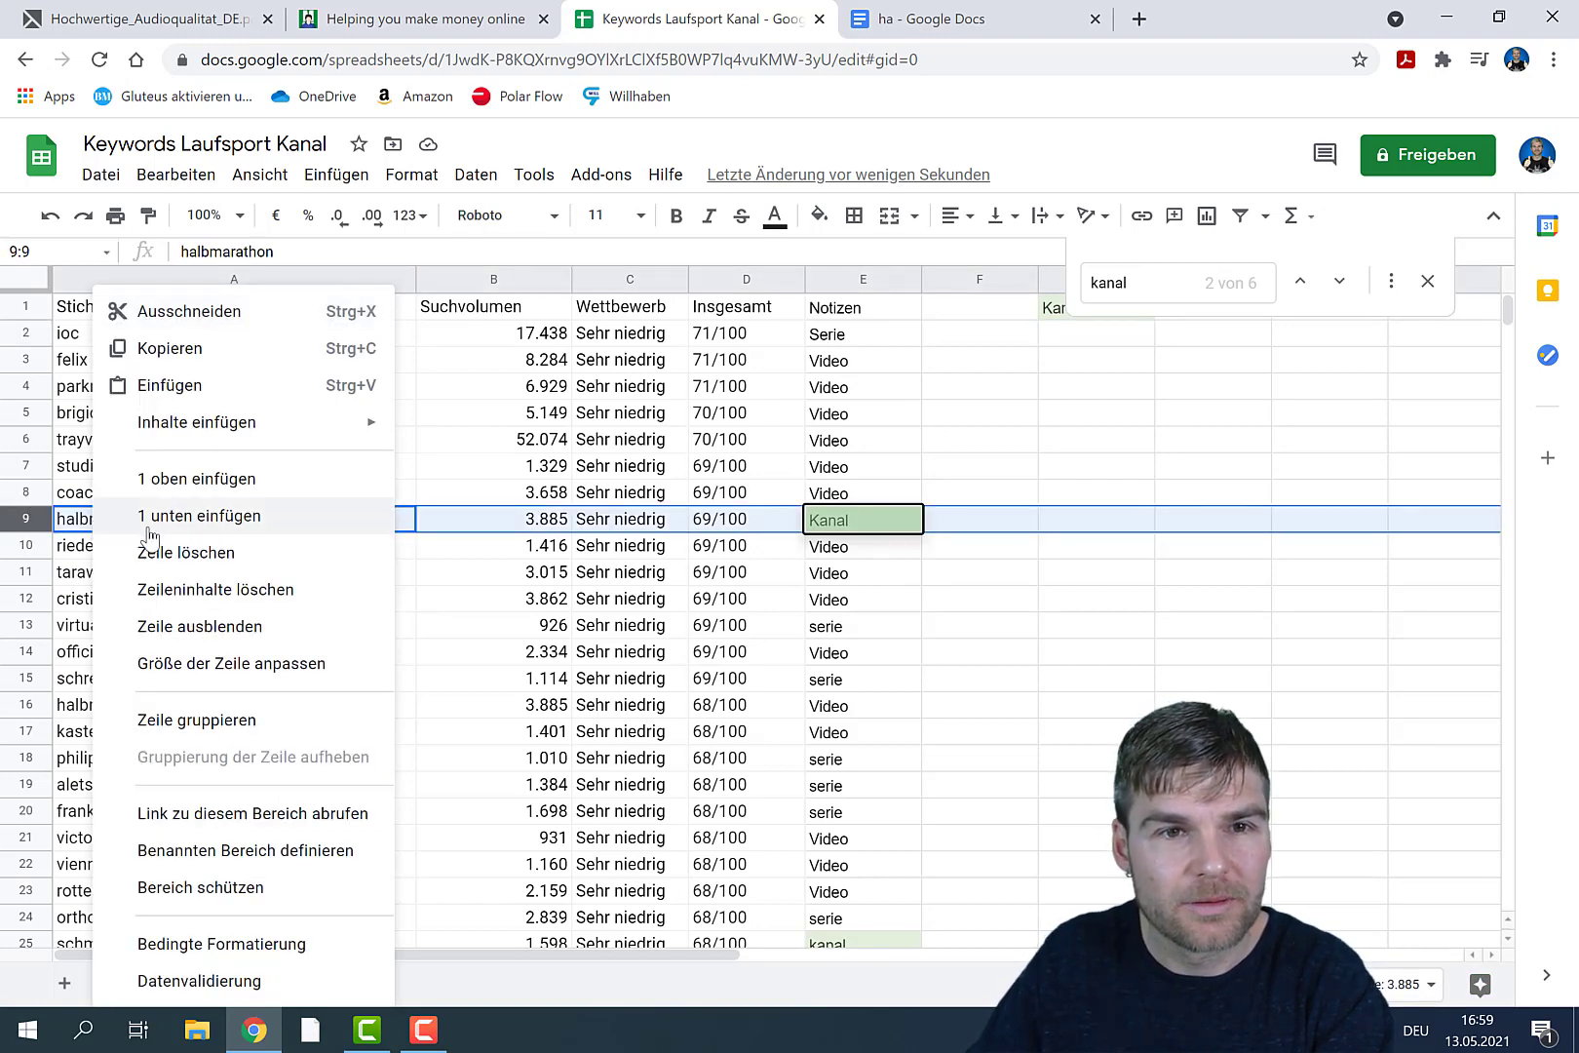
{"action": "left_click", "coordinate": [181, 348]}
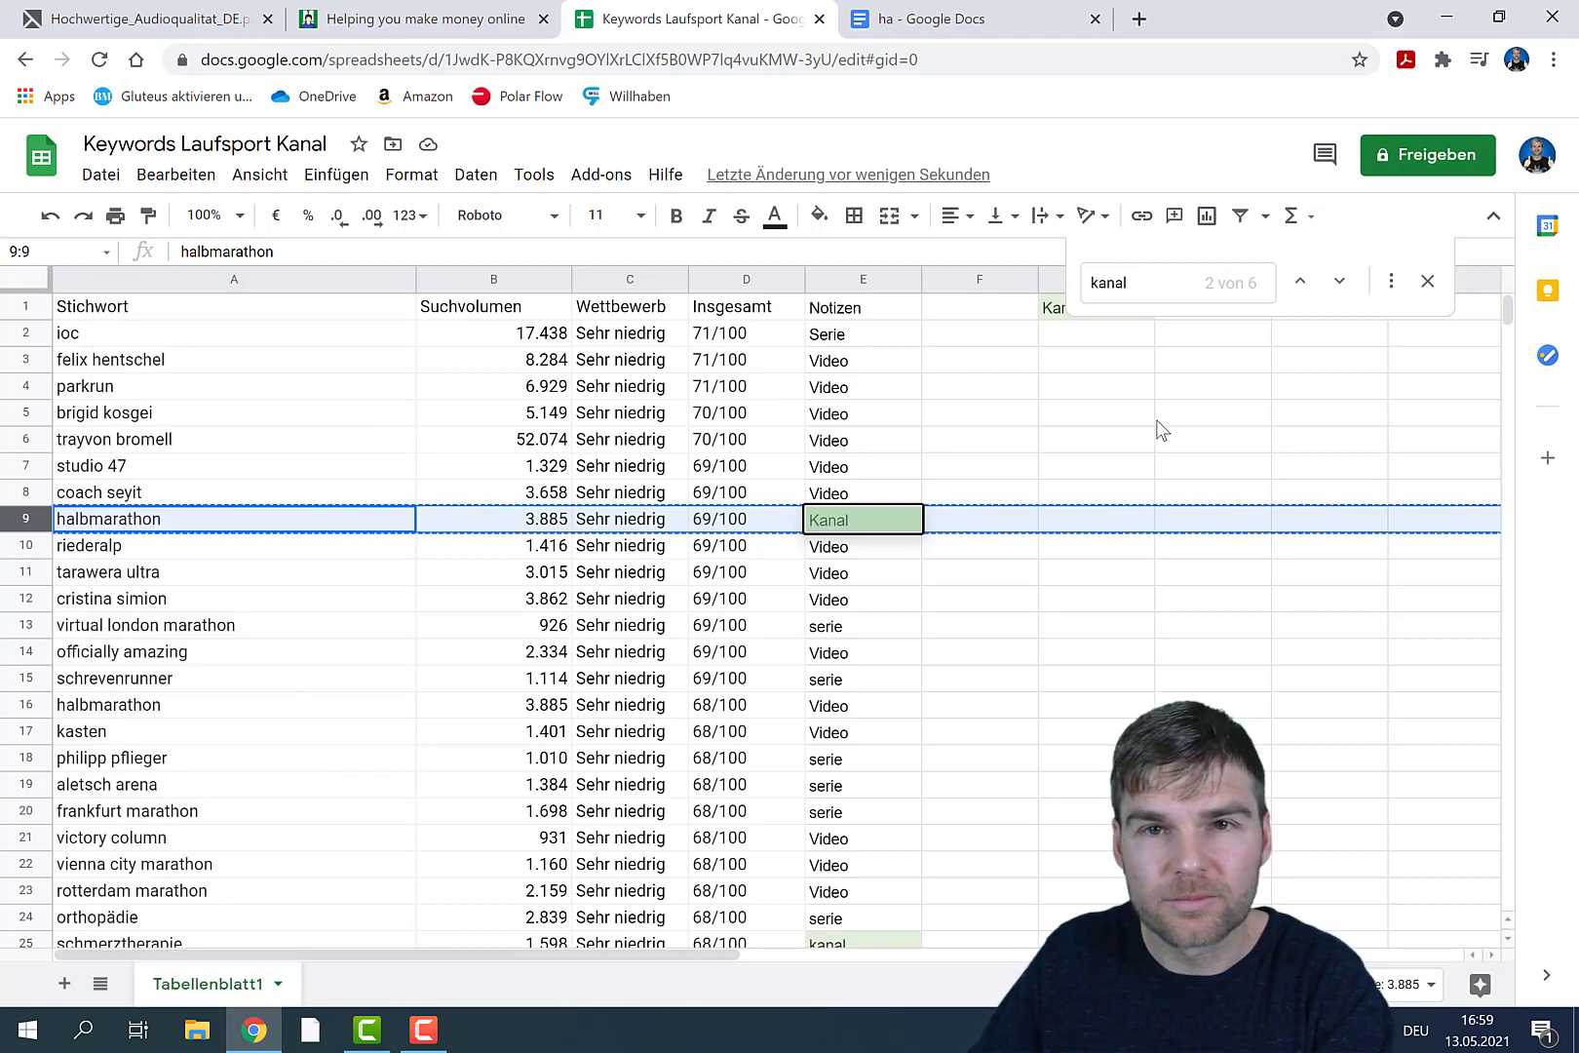
{"action": "left_click", "coordinate": [1080, 336]}
{"action": "right_click", "coordinate": [1082, 336]}
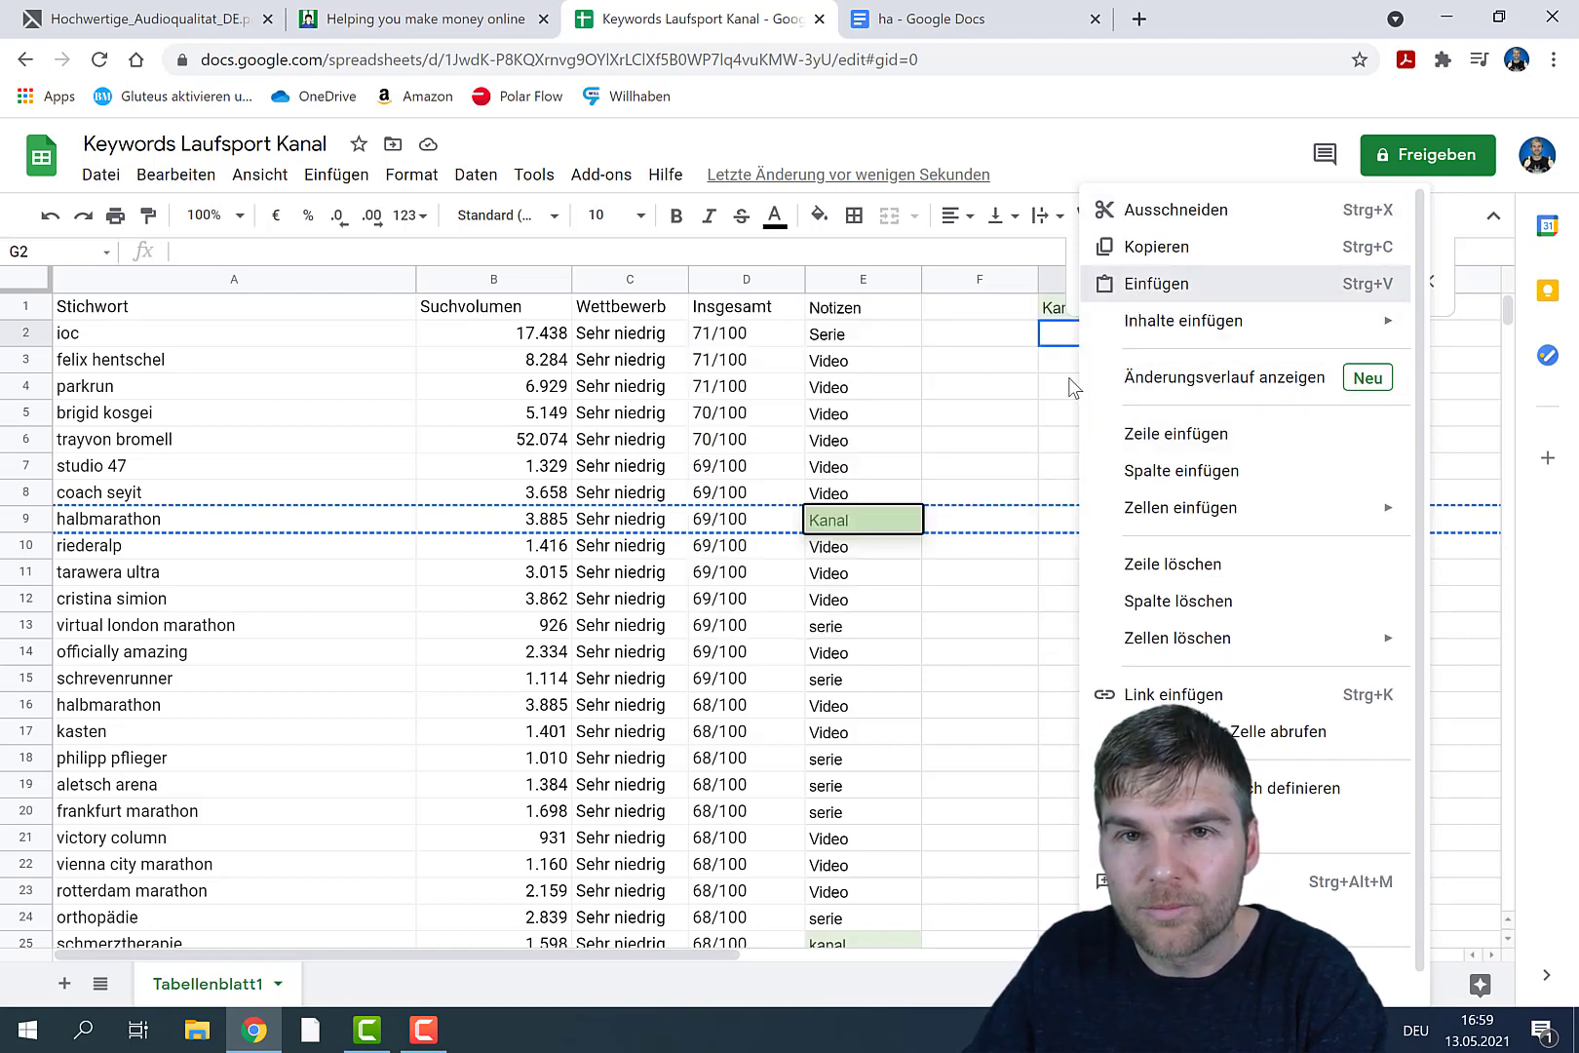
{"action": "key", "text": "ctrl+v"}
{"action": "left_click", "coordinate": [1098, 368]}
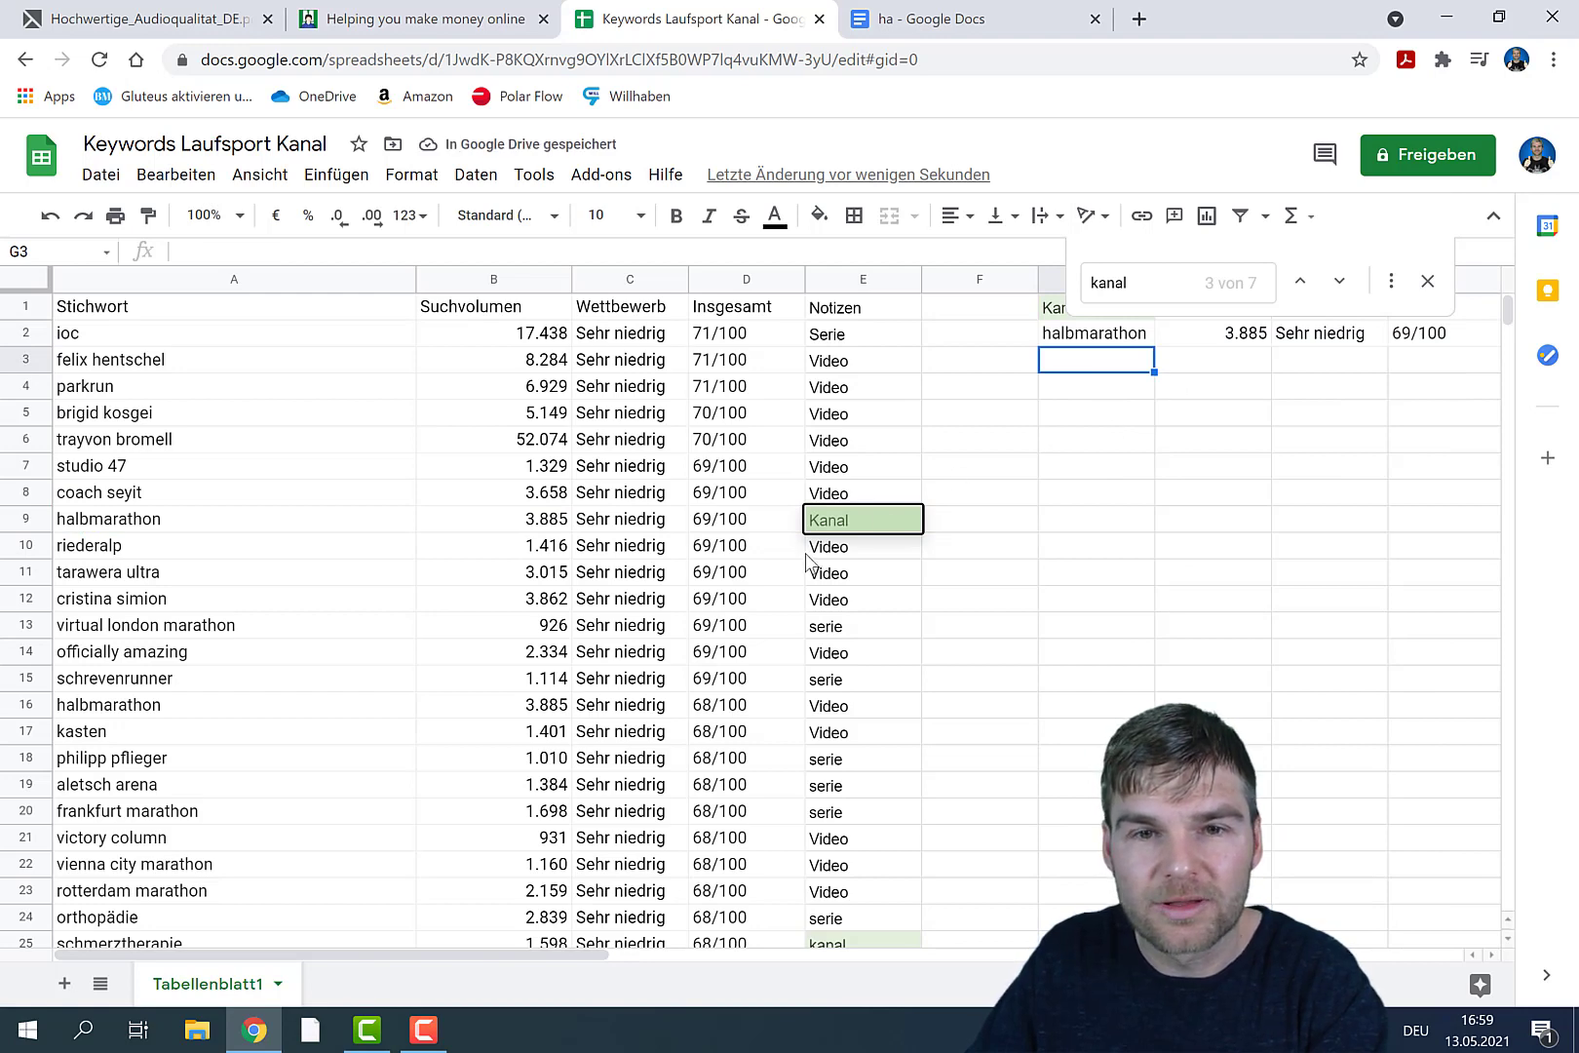
{"action": "scroll", "coordinate": [814, 560], "scroll_direction": "down", "scroll_amount": 5}
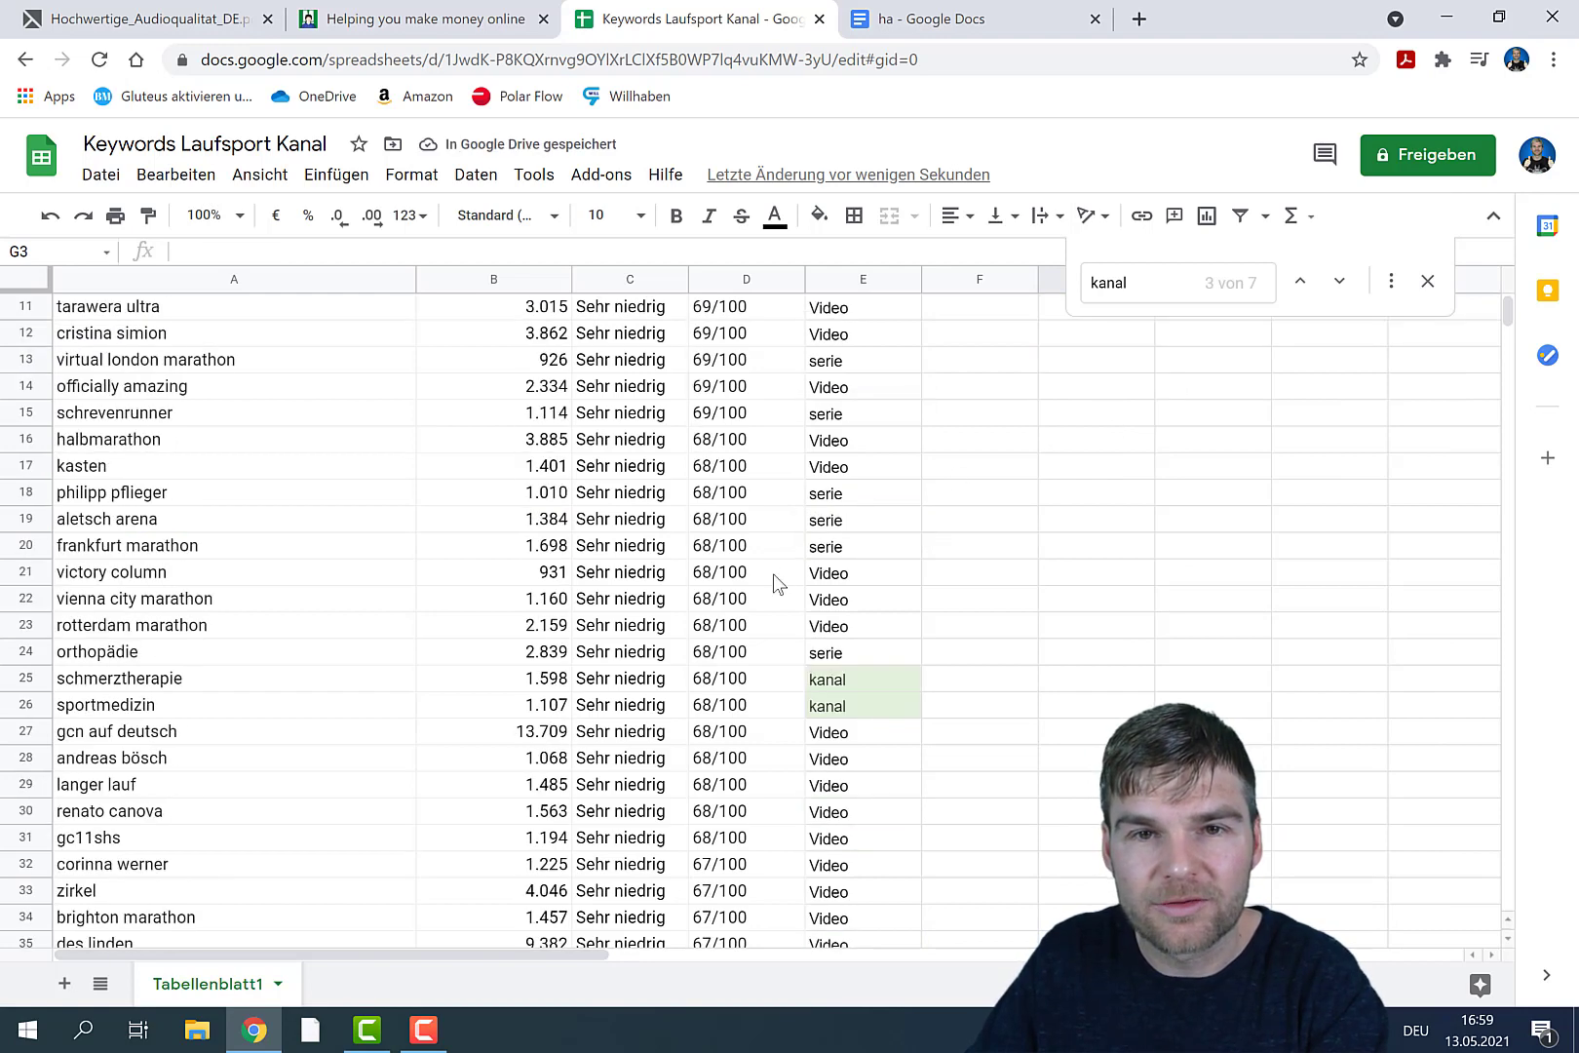
{"action": "left_click", "coordinate": [21, 688]}
{"action": "right_click", "coordinate": [21, 688]}
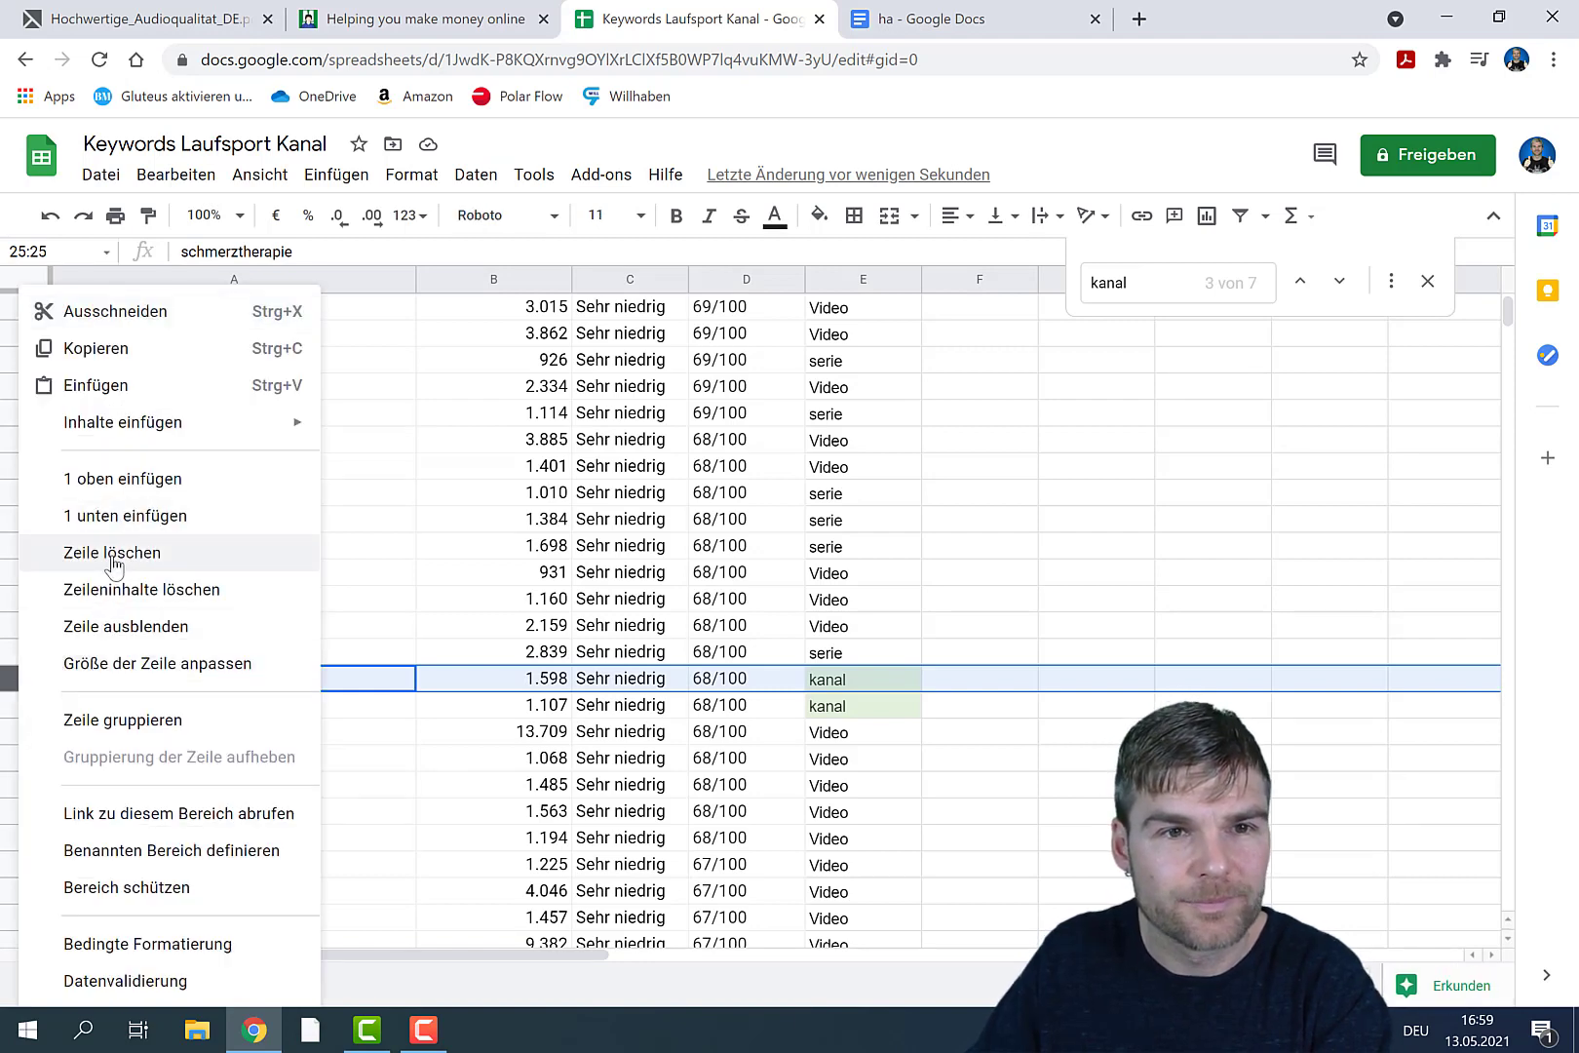
{"action": "left_click", "coordinate": [109, 351]}
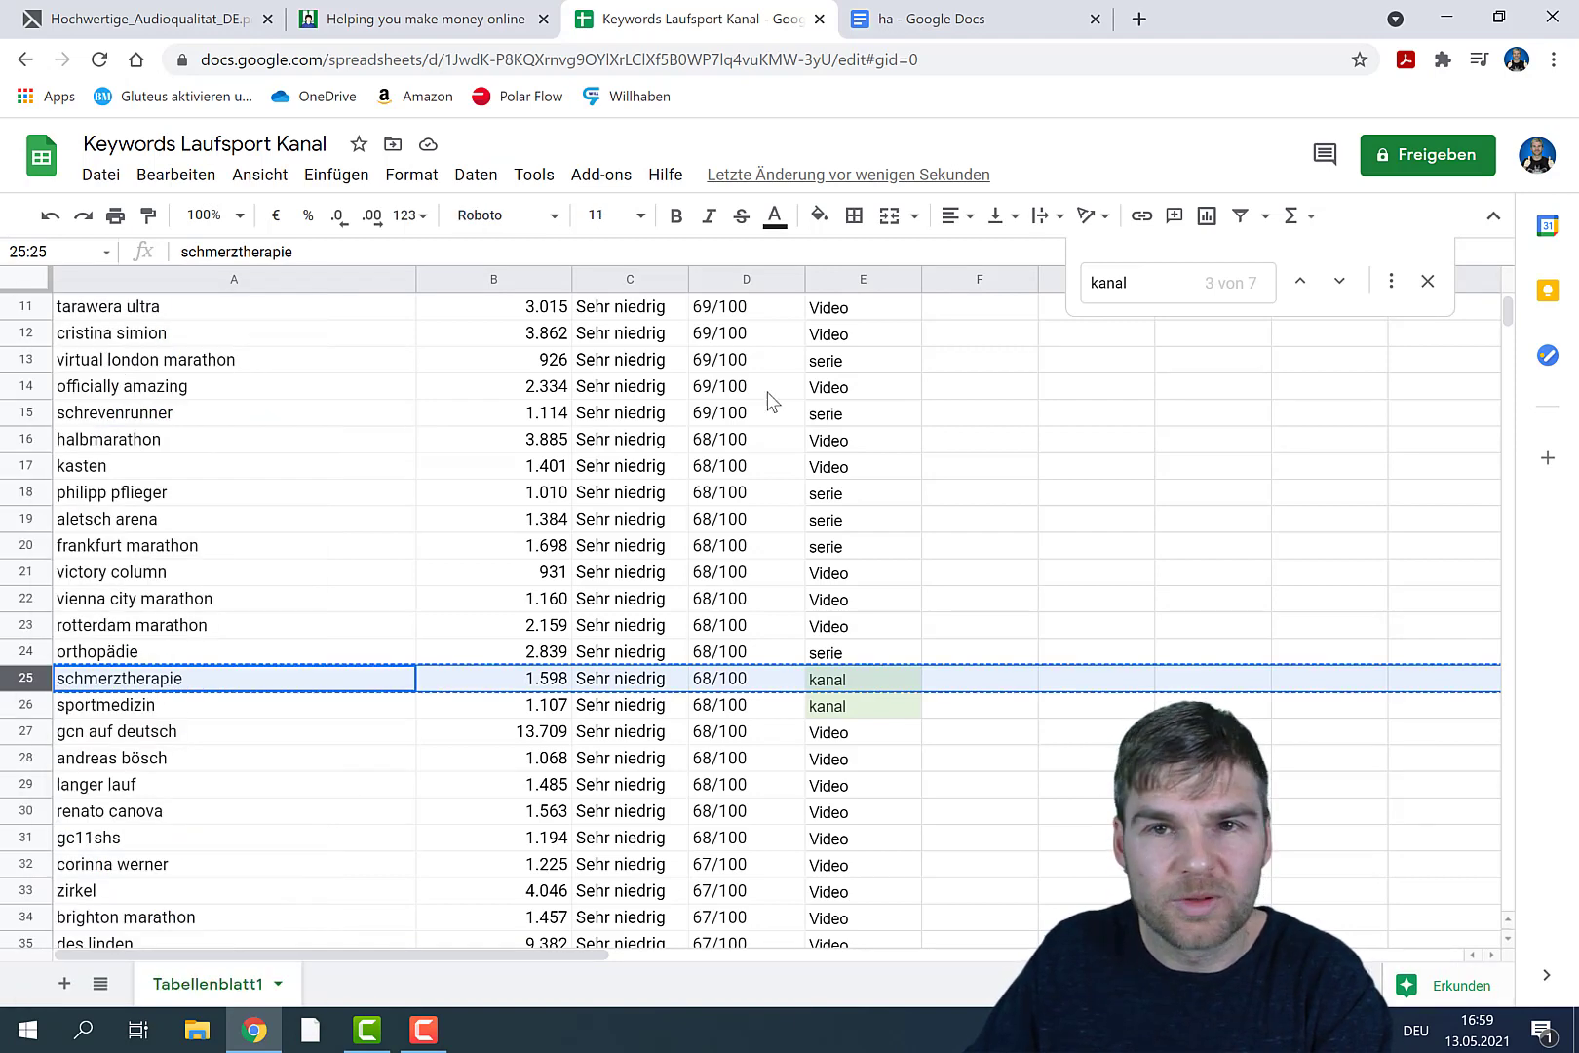
{"action": "left_click", "coordinate": [1080, 388]}
{"action": "scroll", "coordinate": [1092, 385], "scroll_direction": "up", "scroll_amount": 4}
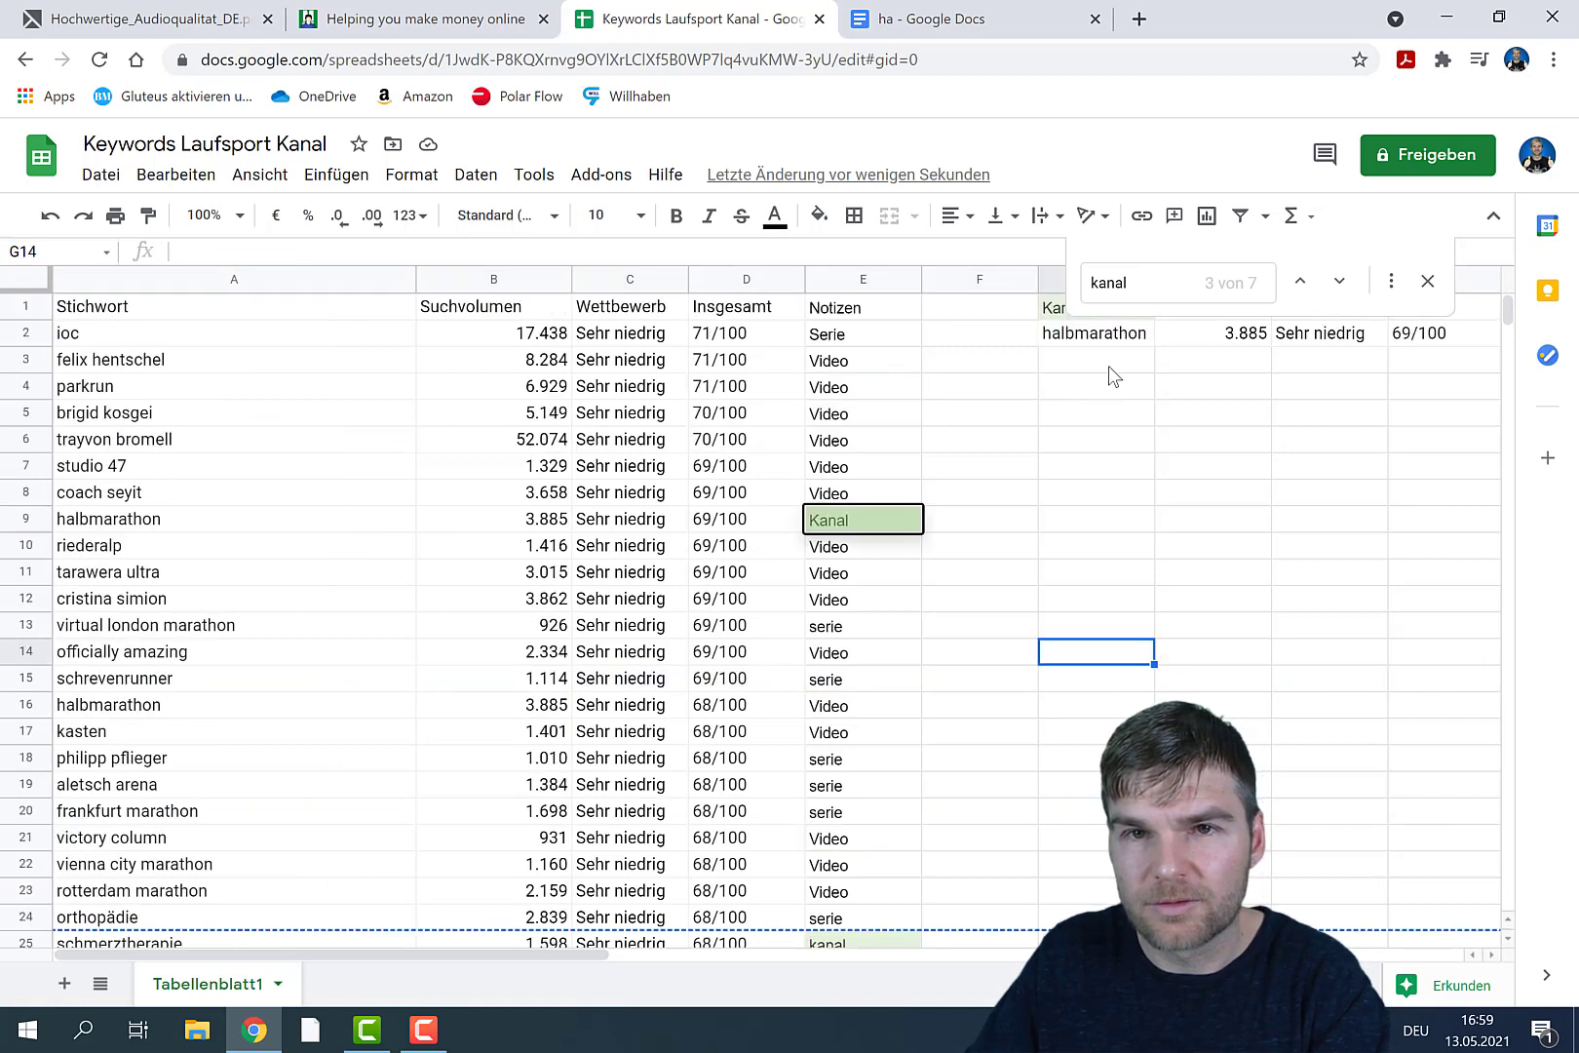
{"action": "left_click", "coordinate": [1100, 361]}
{"action": "right_click", "coordinate": [1085, 366]}
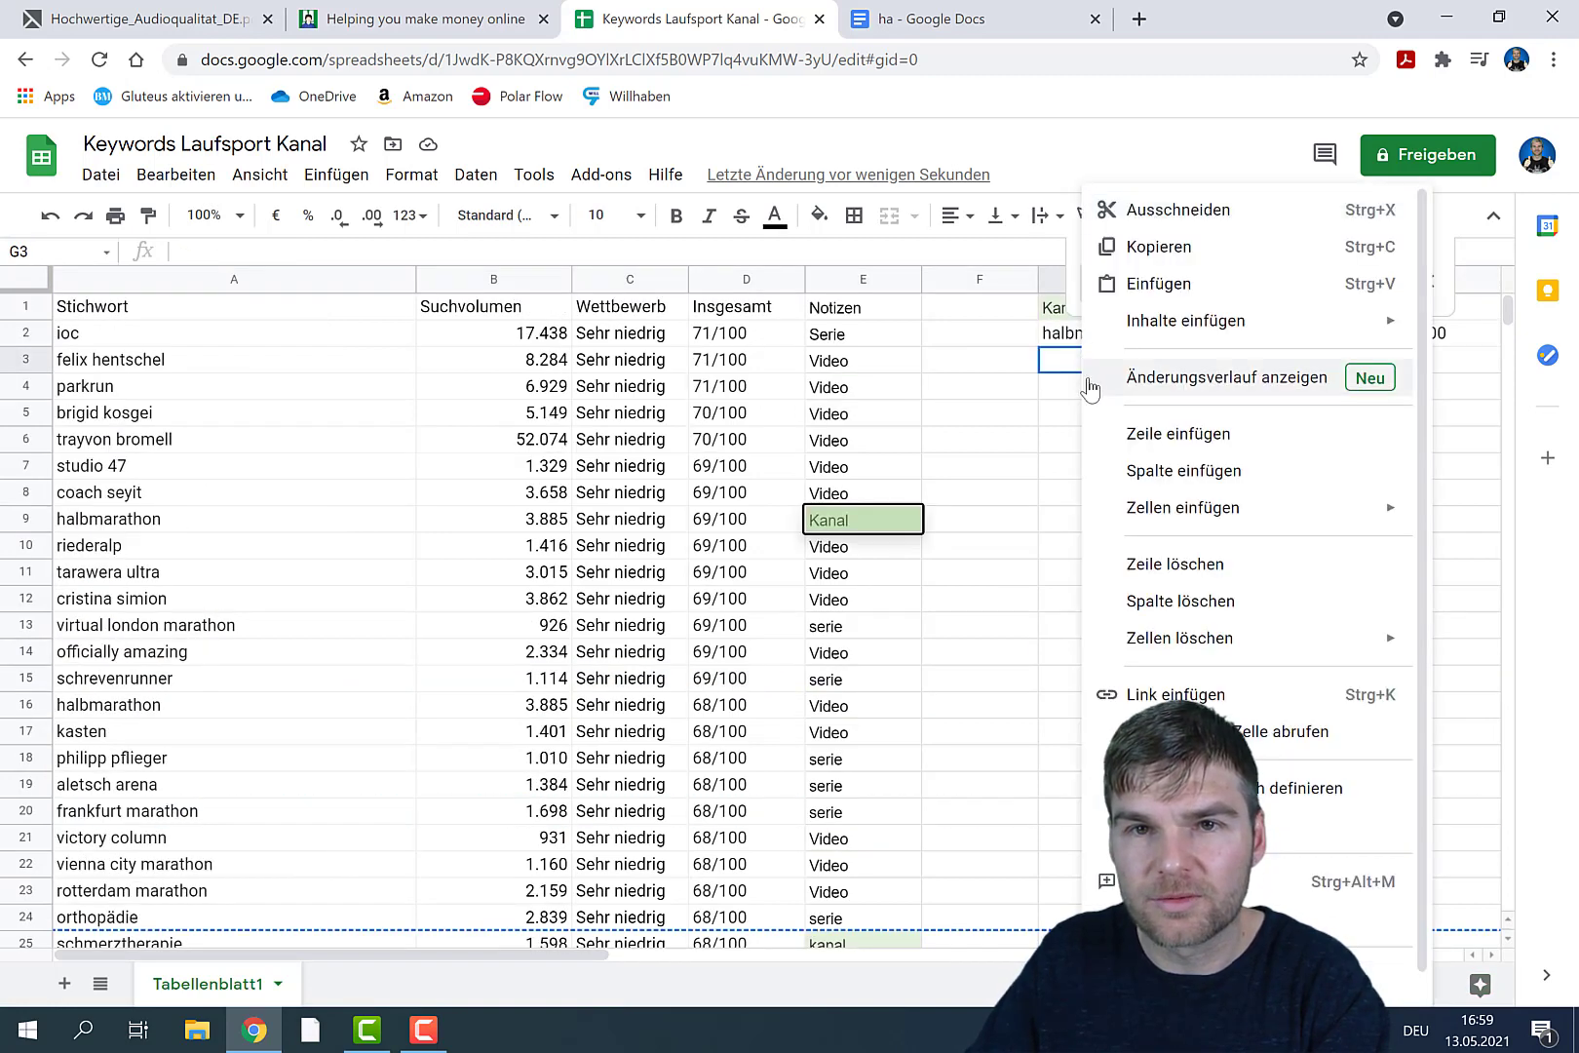
{"action": "left_click", "coordinate": [1141, 435]}
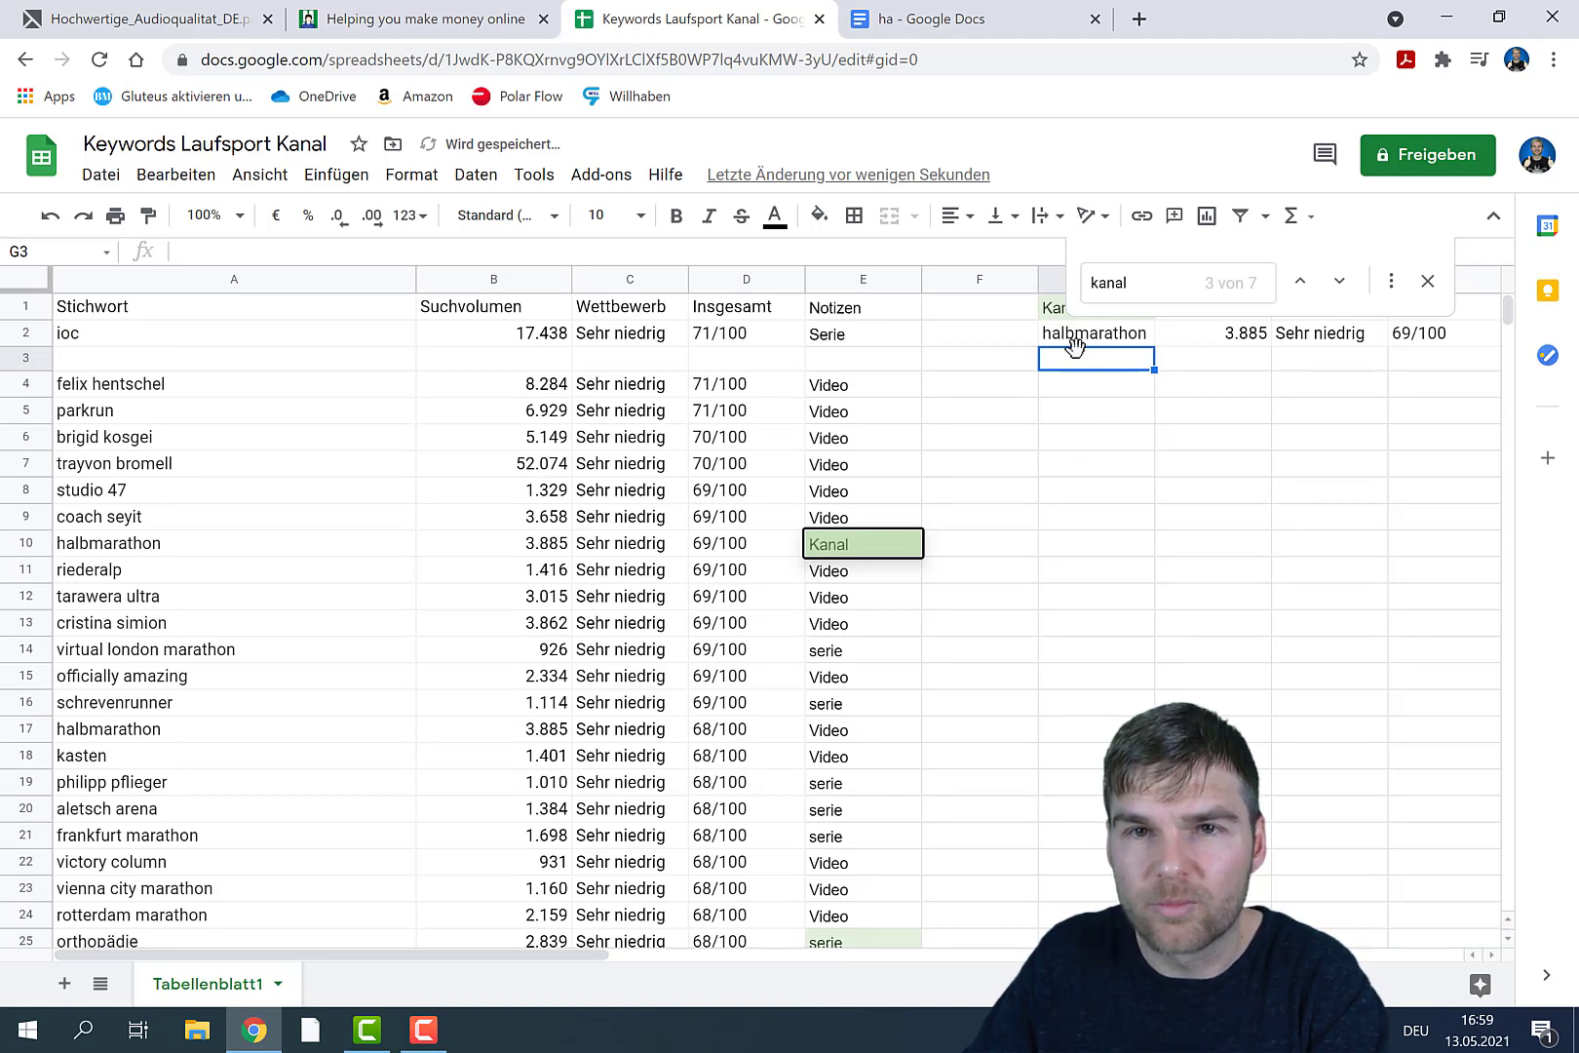
Step: Paste the copied schmerztherapie row at G3, below the halbmarathon entry
{"action": "right_click", "coordinate": [1075, 375]}
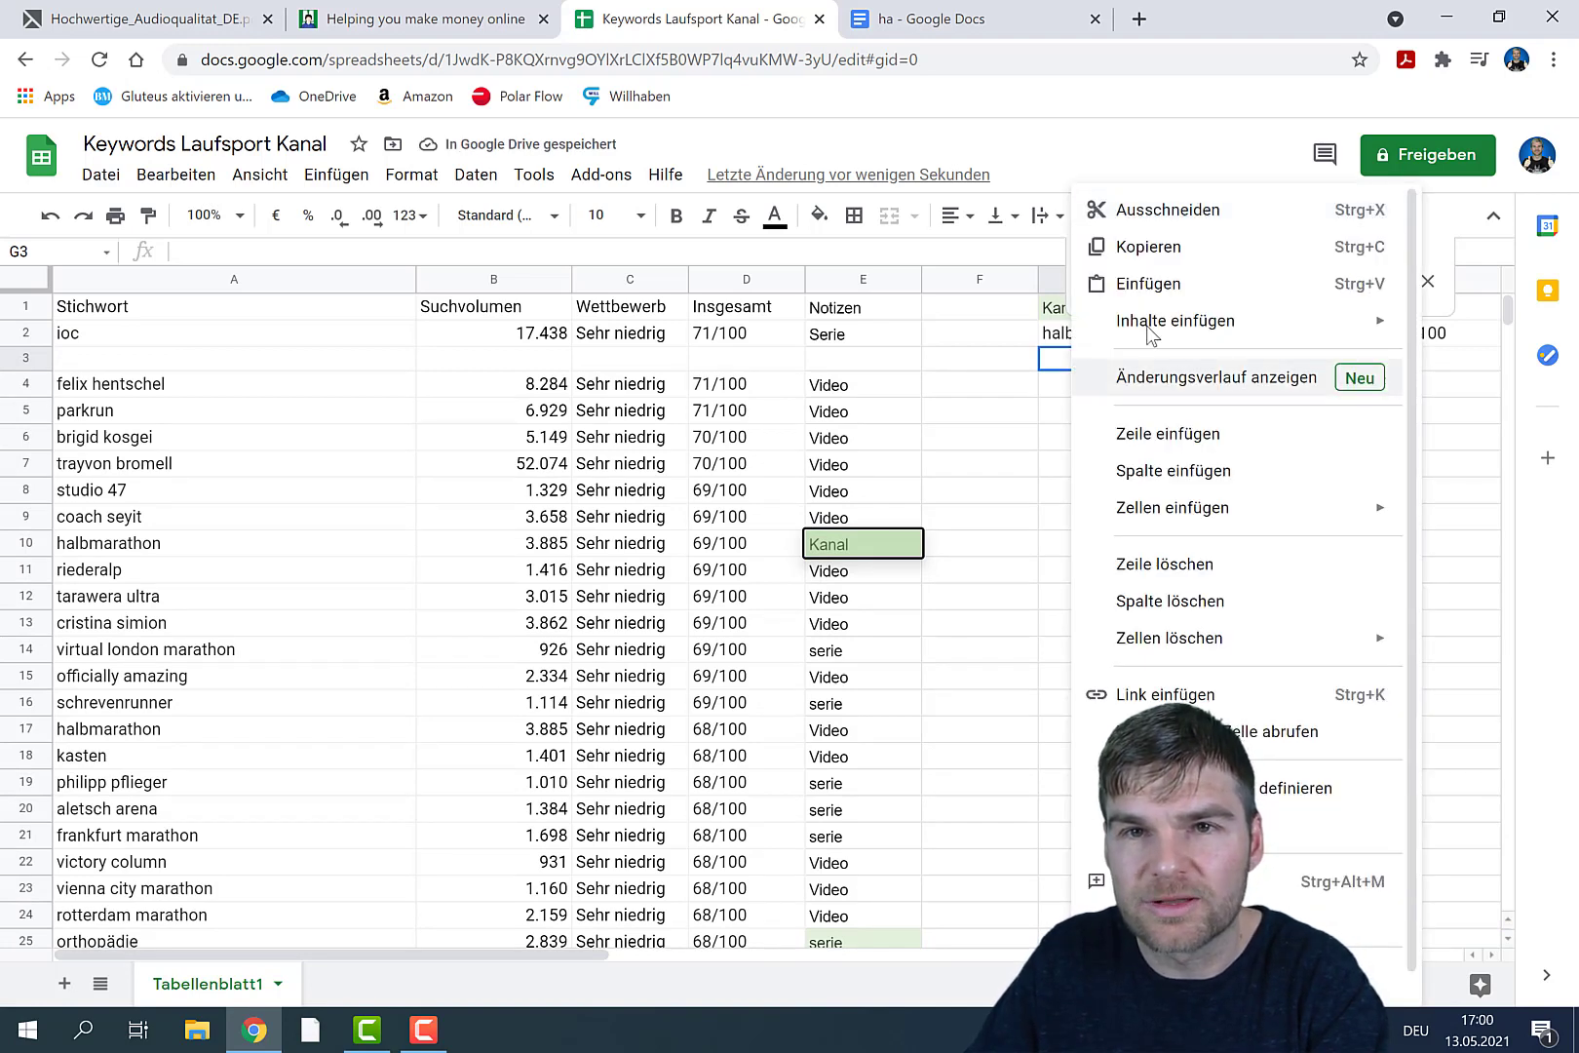
{"action": "left_click", "coordinate": [1151, 284]}
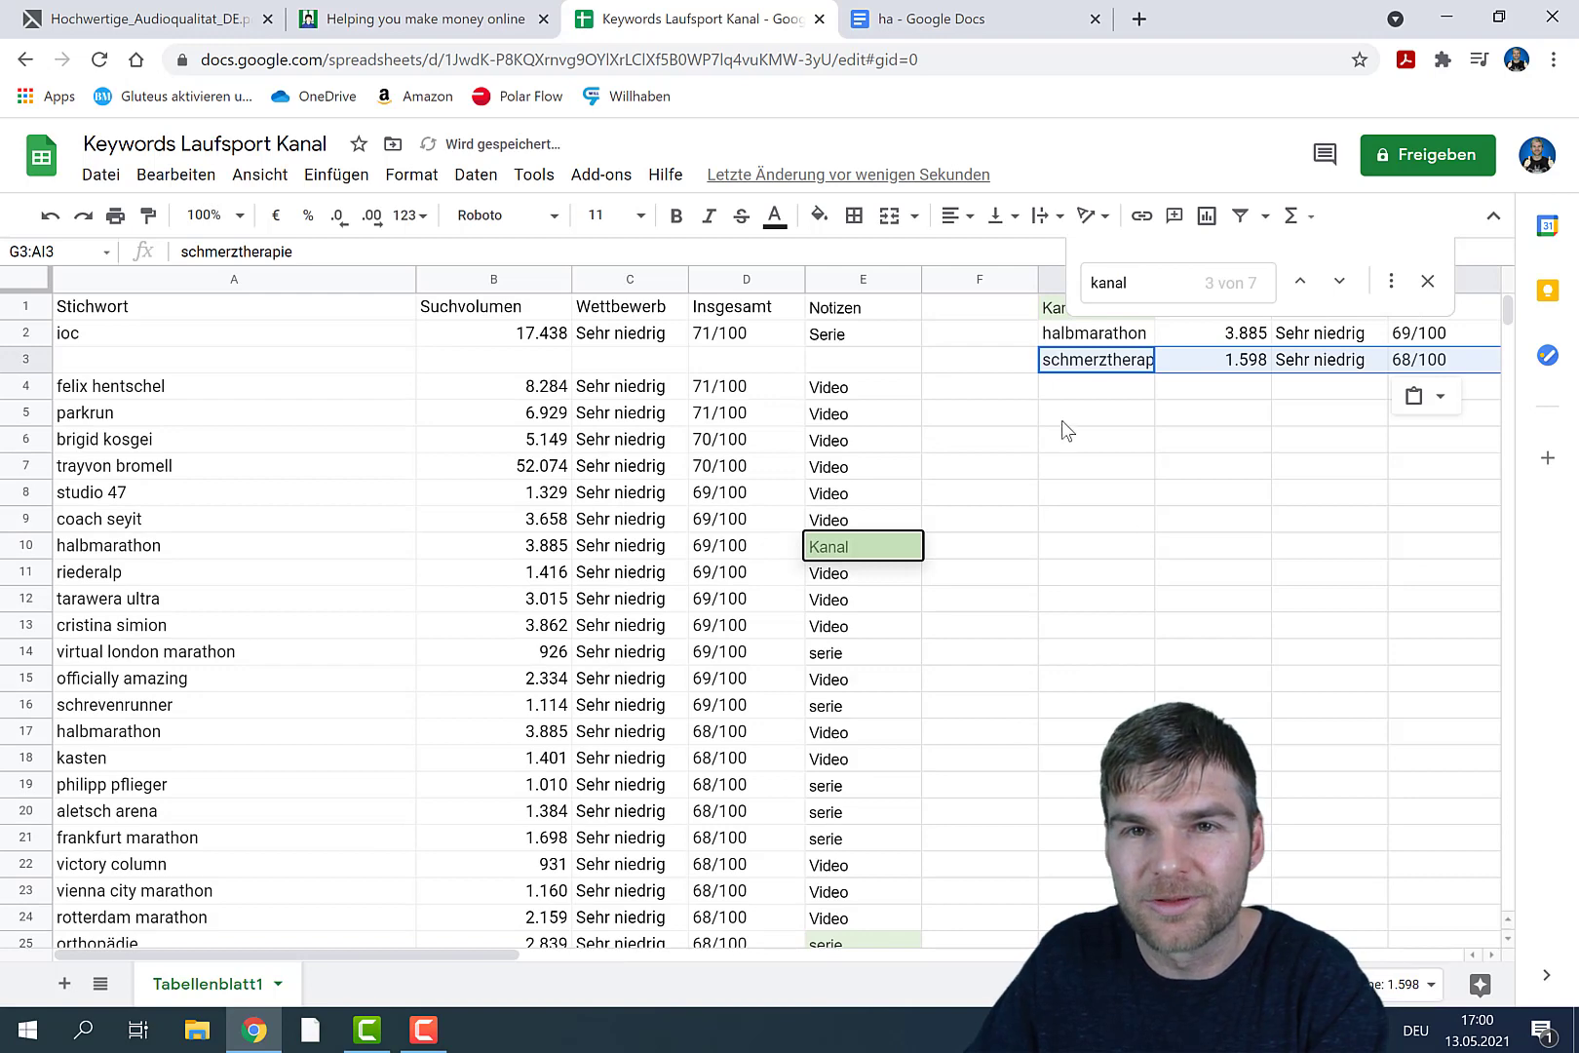
{"action": "left_click", "coordinate": [1097, 394]}
Step: Copy the sportmedizin row (row 27) and paste it at G4, below the schmerztherapie entry in the Kanal list
{"action": "scroll", "coordinate": [818, 566], "scroll_direction": "down", "scroll_amount": 3}
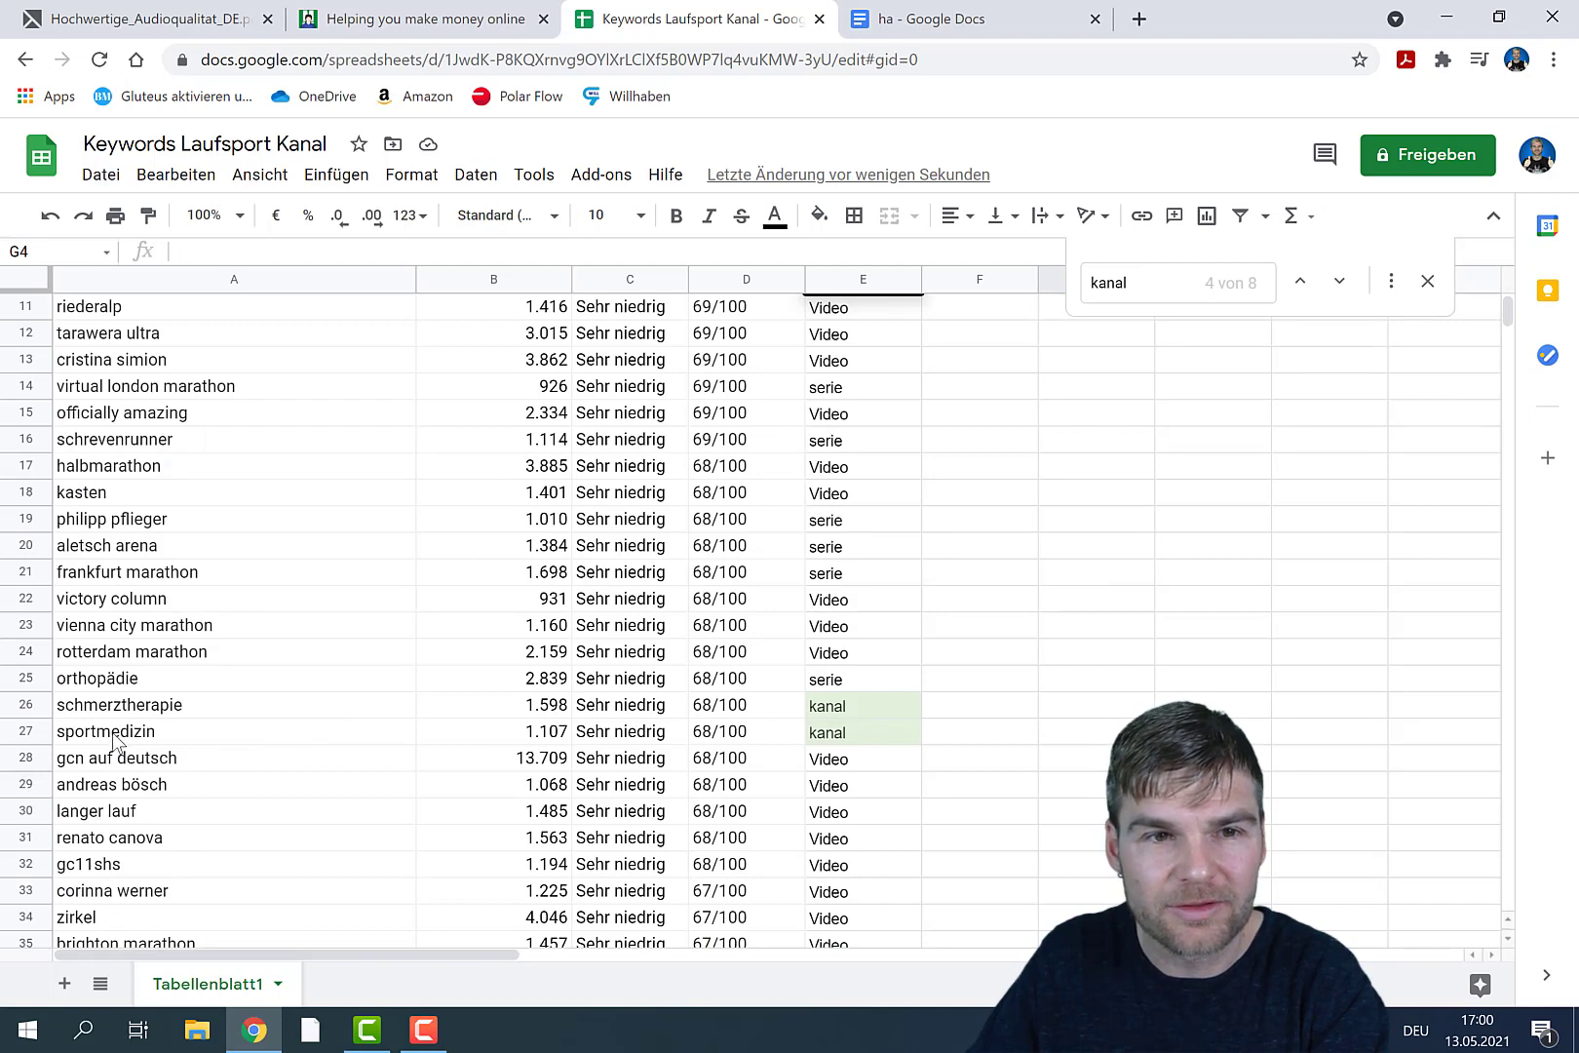
{"action": "left_click", "coordinate": [37, 730]}
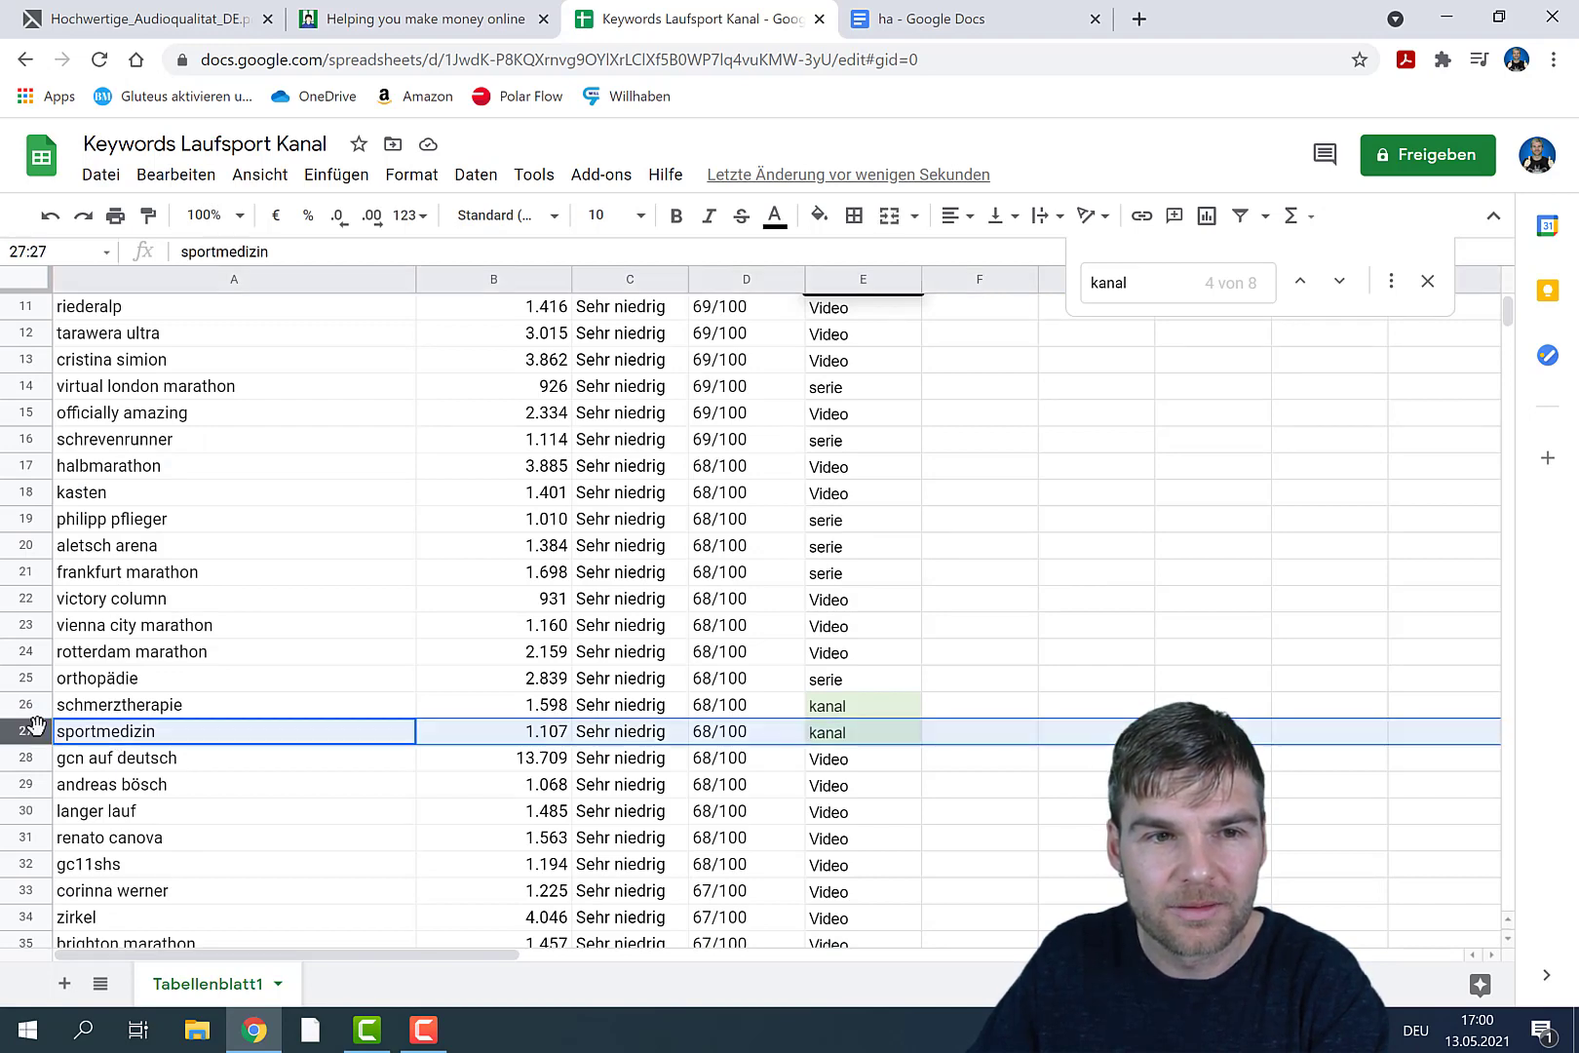
{"action": "right_click", "coordinate": [37, 727]}
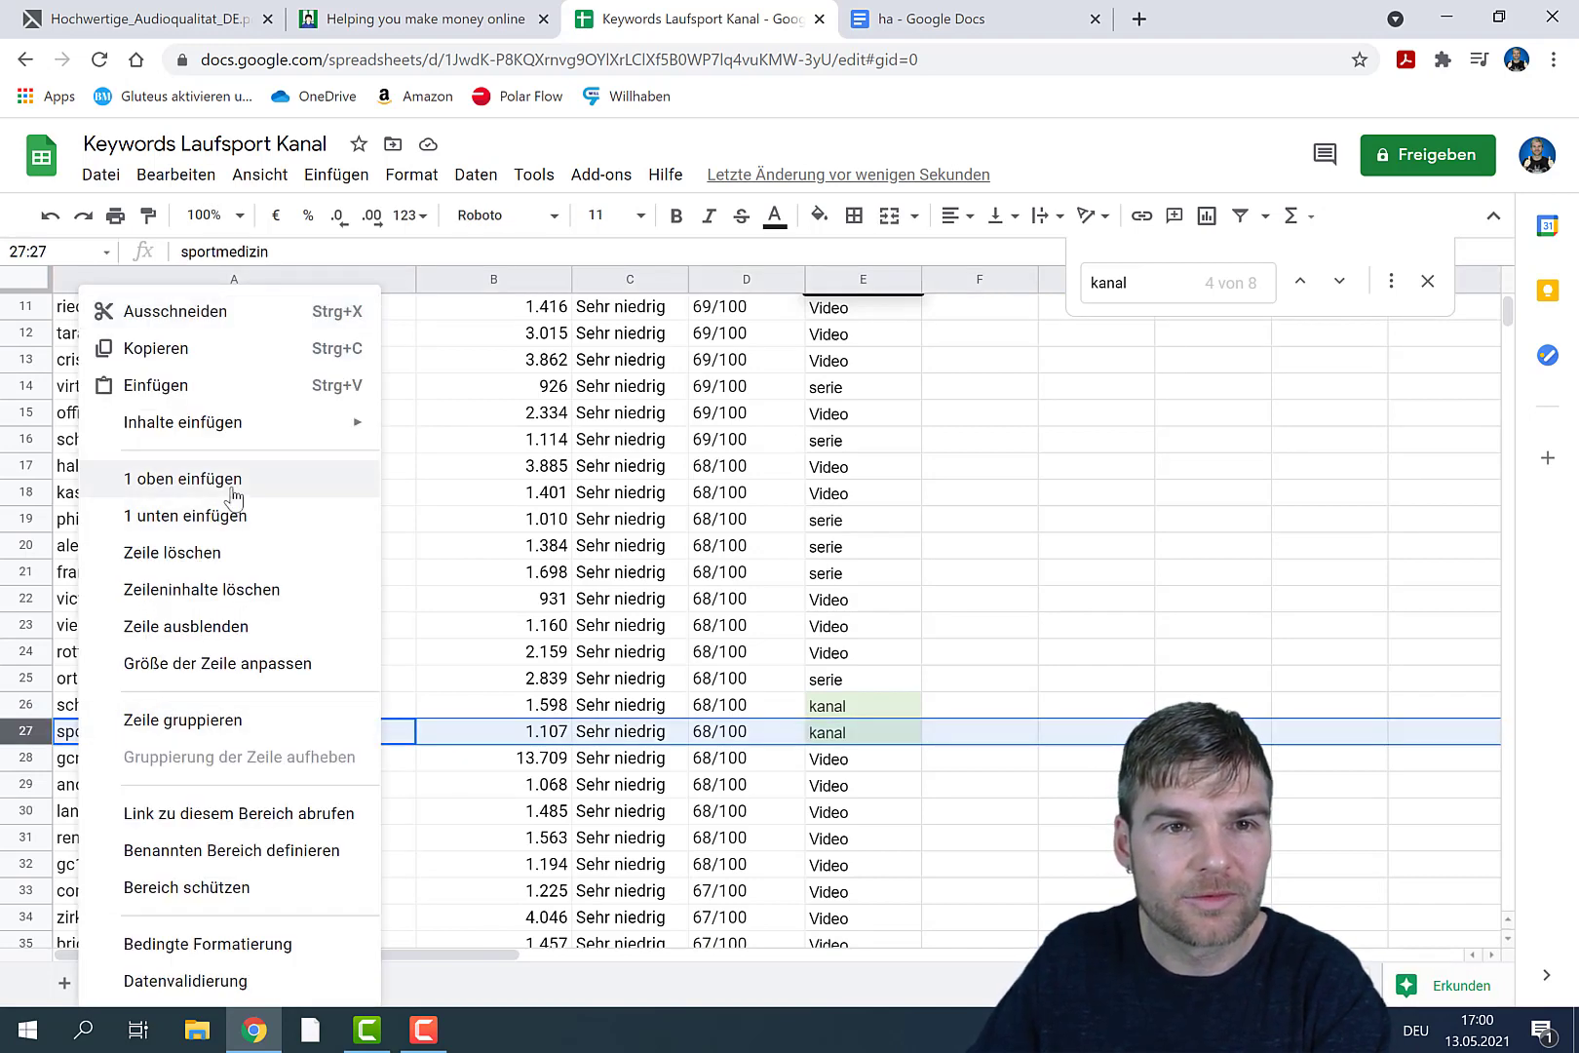
{"action": "left_click", "coordinate": [218, 351]}
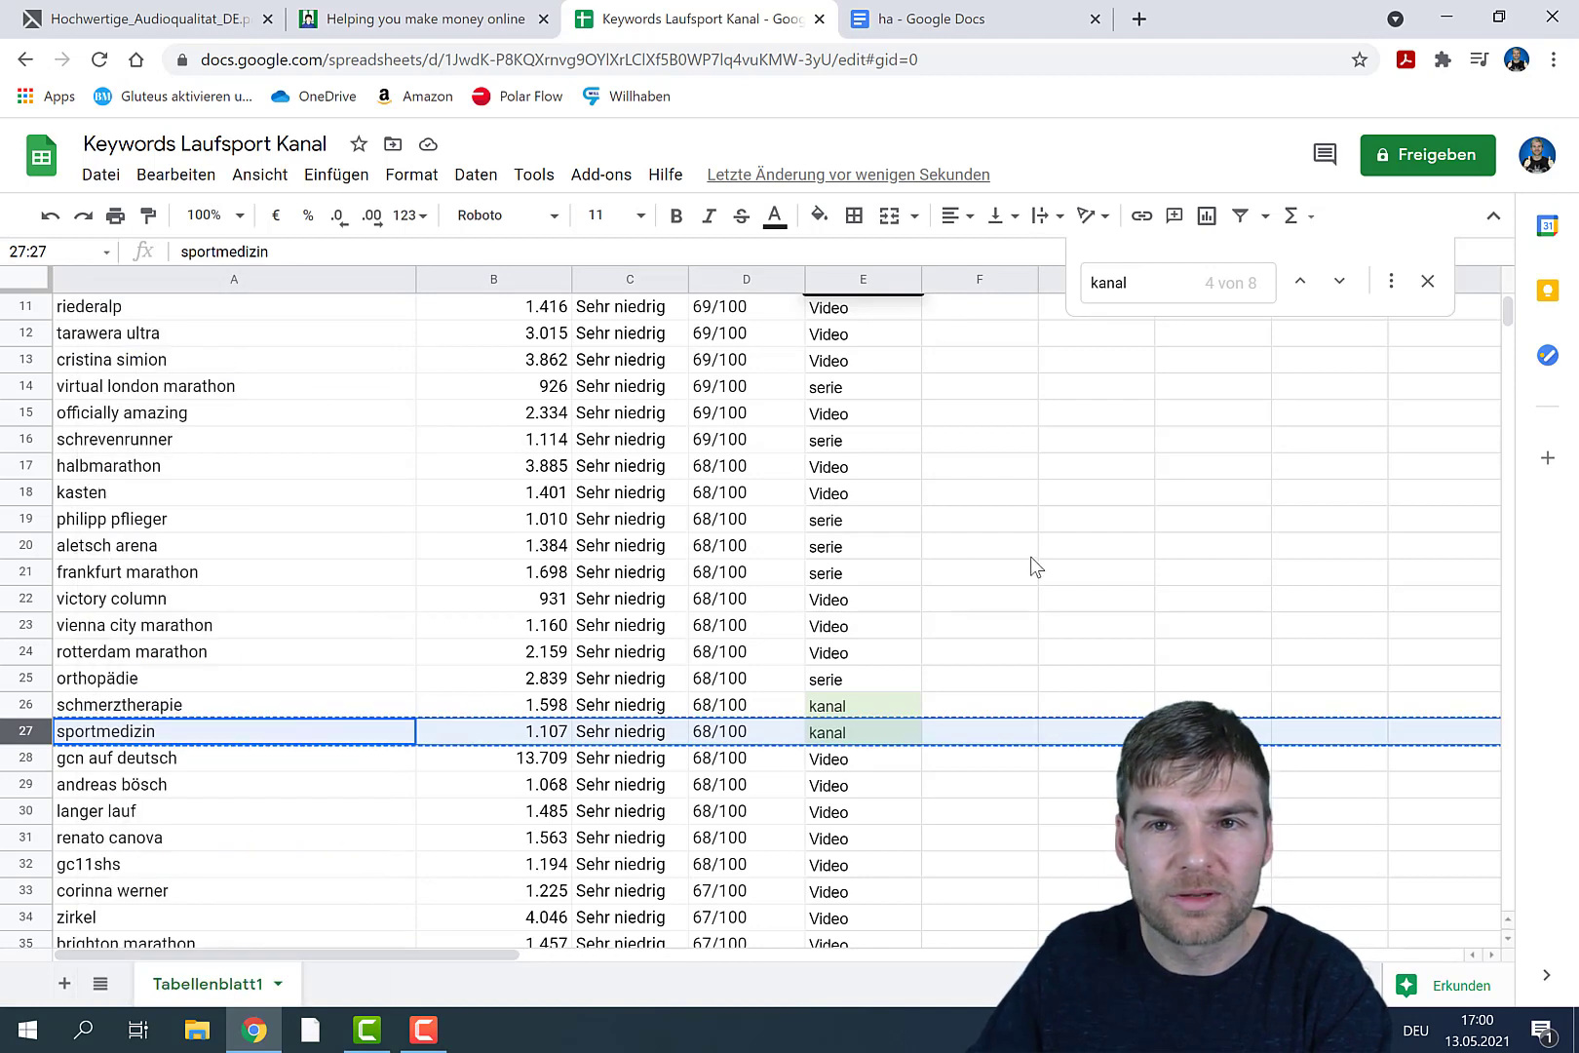
{"action": "scroll", "coordinate": [1036, 568], "scroll_direction": "up", "scroll_amount": 5}
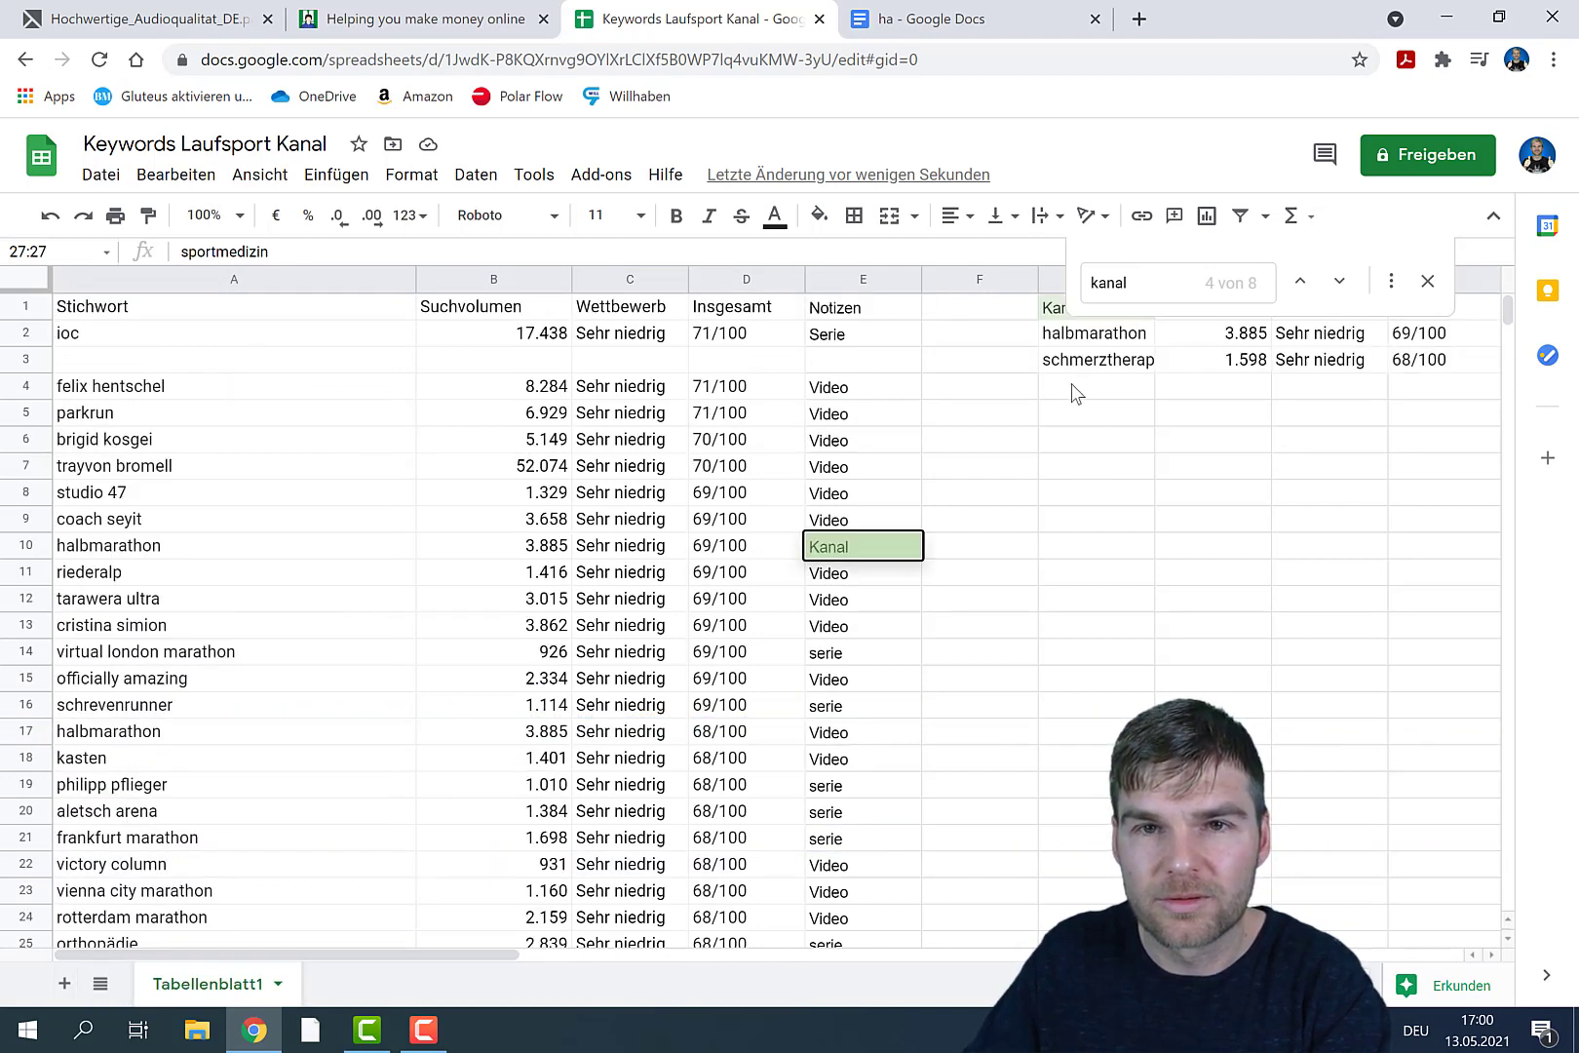
{"action": "left_click", "coordinate": [1075, 388]}
{"action": "right_click", "coordinate": [1071, 385]}
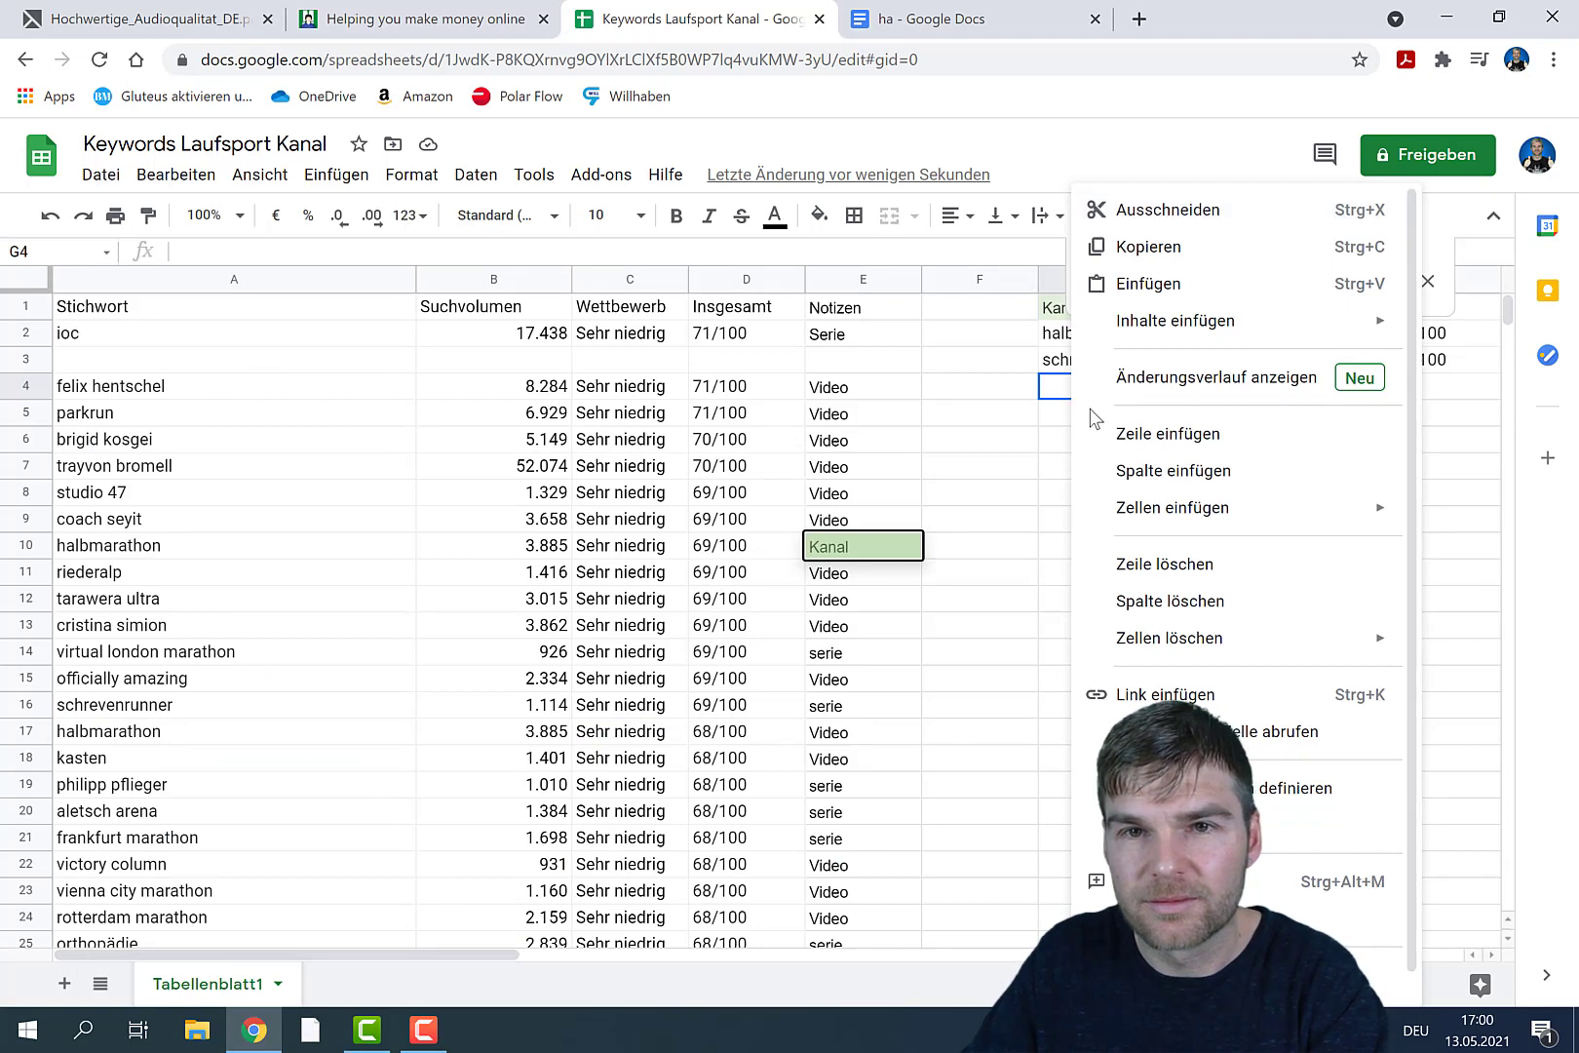
{"action": "left_click", "coordinate": [1160, 284]}
Step: Copy the laufanfänger row marked kanal (row 52) and paste it at G5, below the sportmedizin entry
{"action": "scroll", "coordinate": [994, 546], "scroll_direction": "down", "scroll_amount": 5}
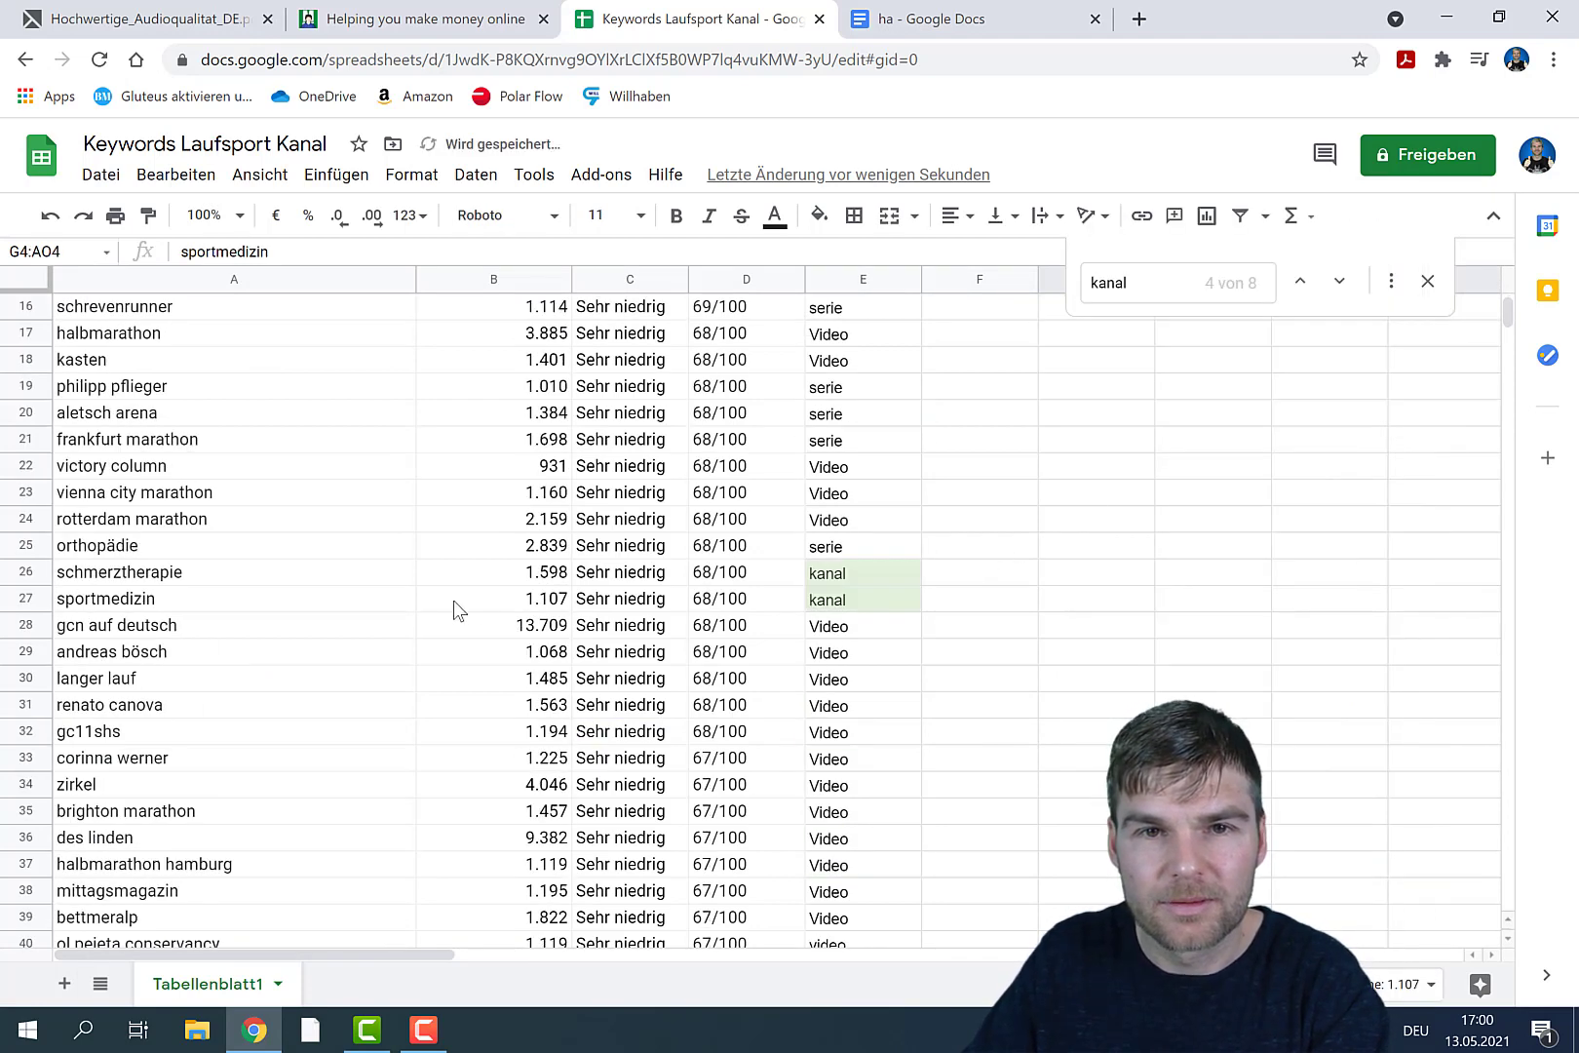
{"action": "scroll", "coordinate": [282, 636], "scroll_direction": "down", "scroll_amount": 5}
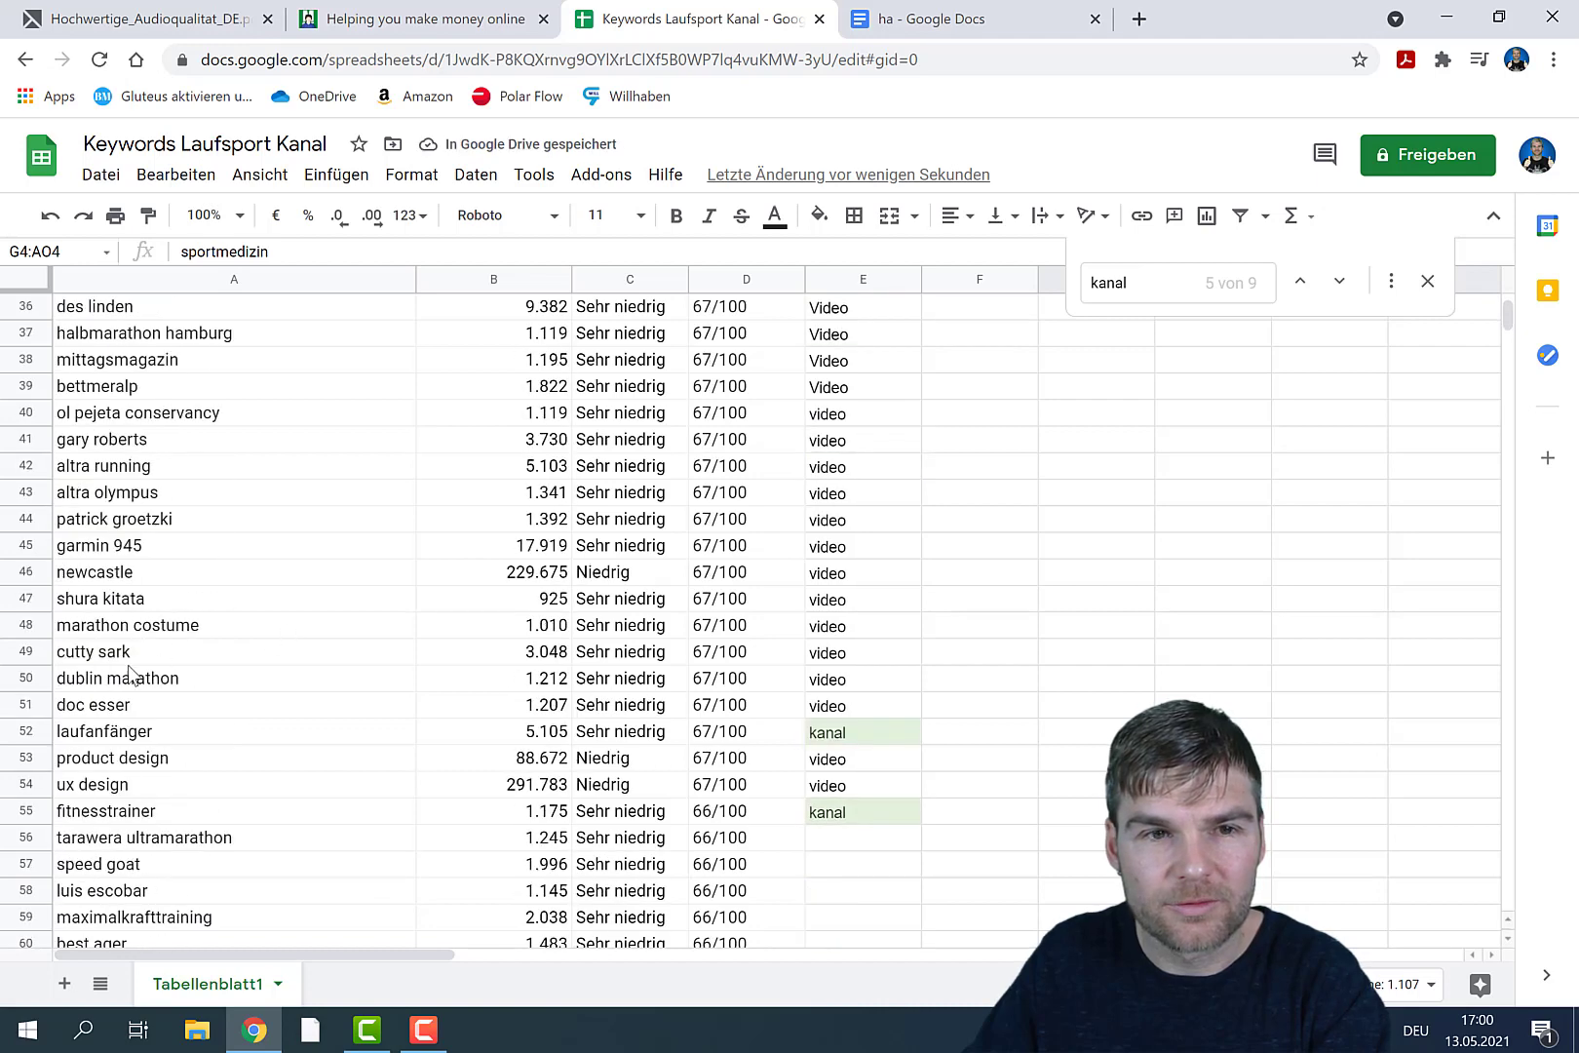
{"action": "left_click", "coordinate": [28, 730]}
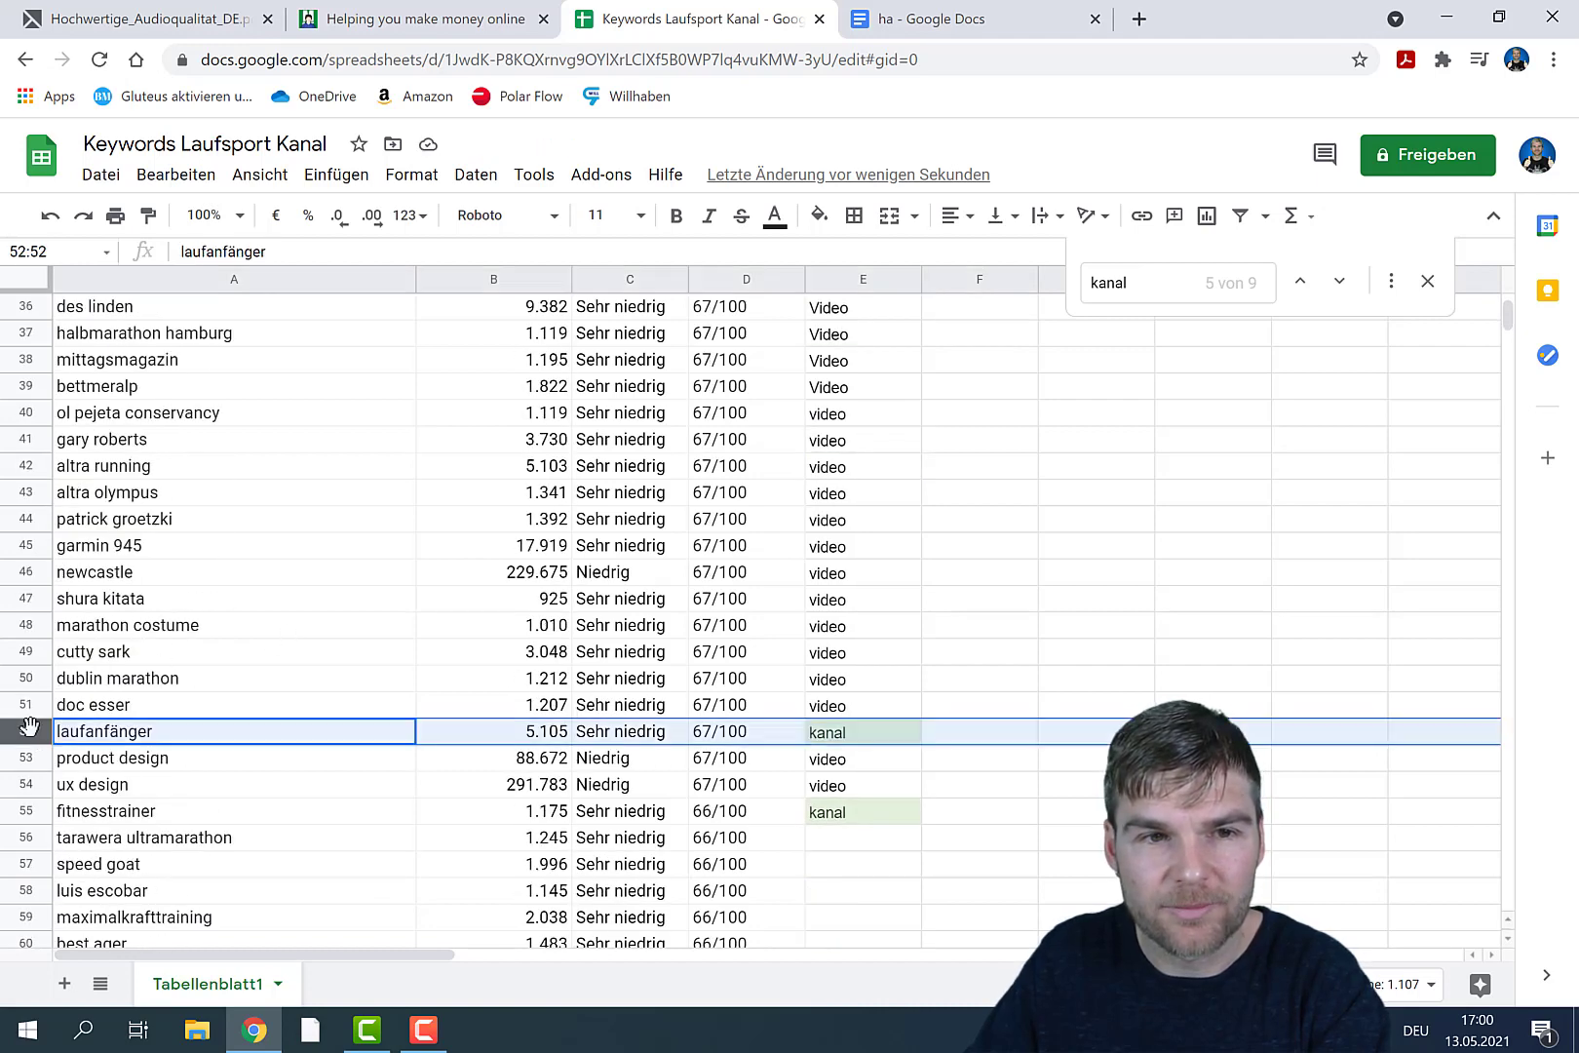
{"action": "right_click", "coordinate": [124, 738]}
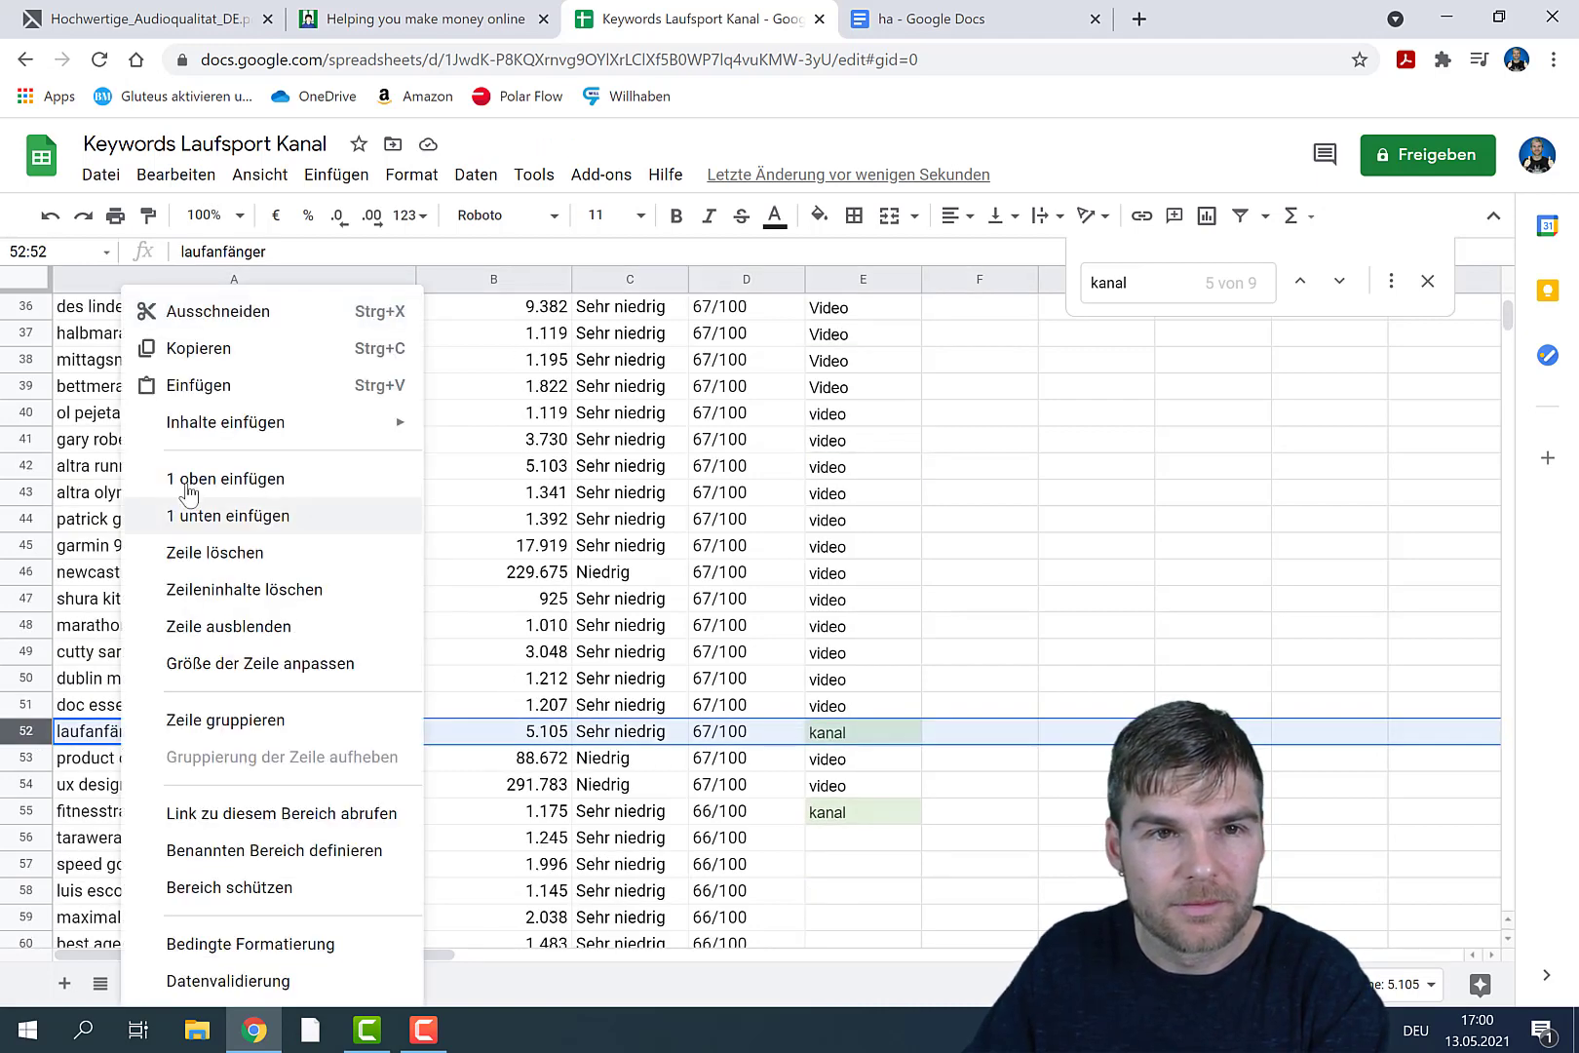
{"action": "left_click", "coordinate": [175, 345]}
{"action": "scroll", "coordinate": [995, 582], "scroll_direction": "up", "scroll_amount": 10}
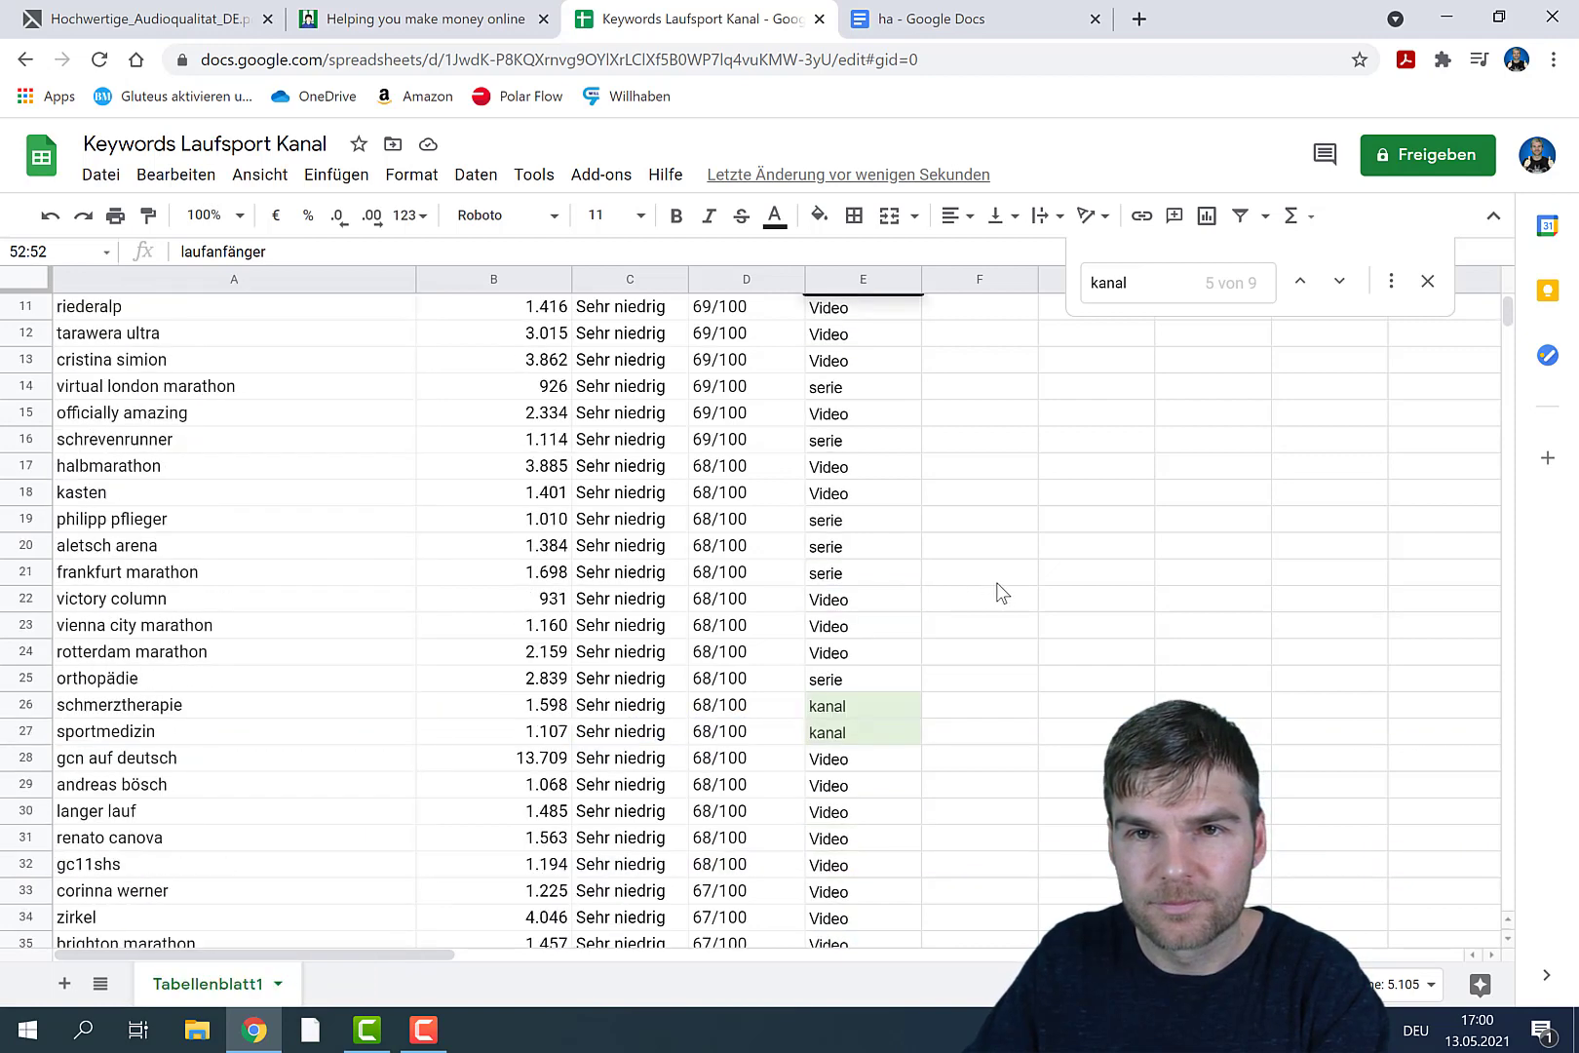
{"action": "left_click", "coordinate": [1102, 417]}
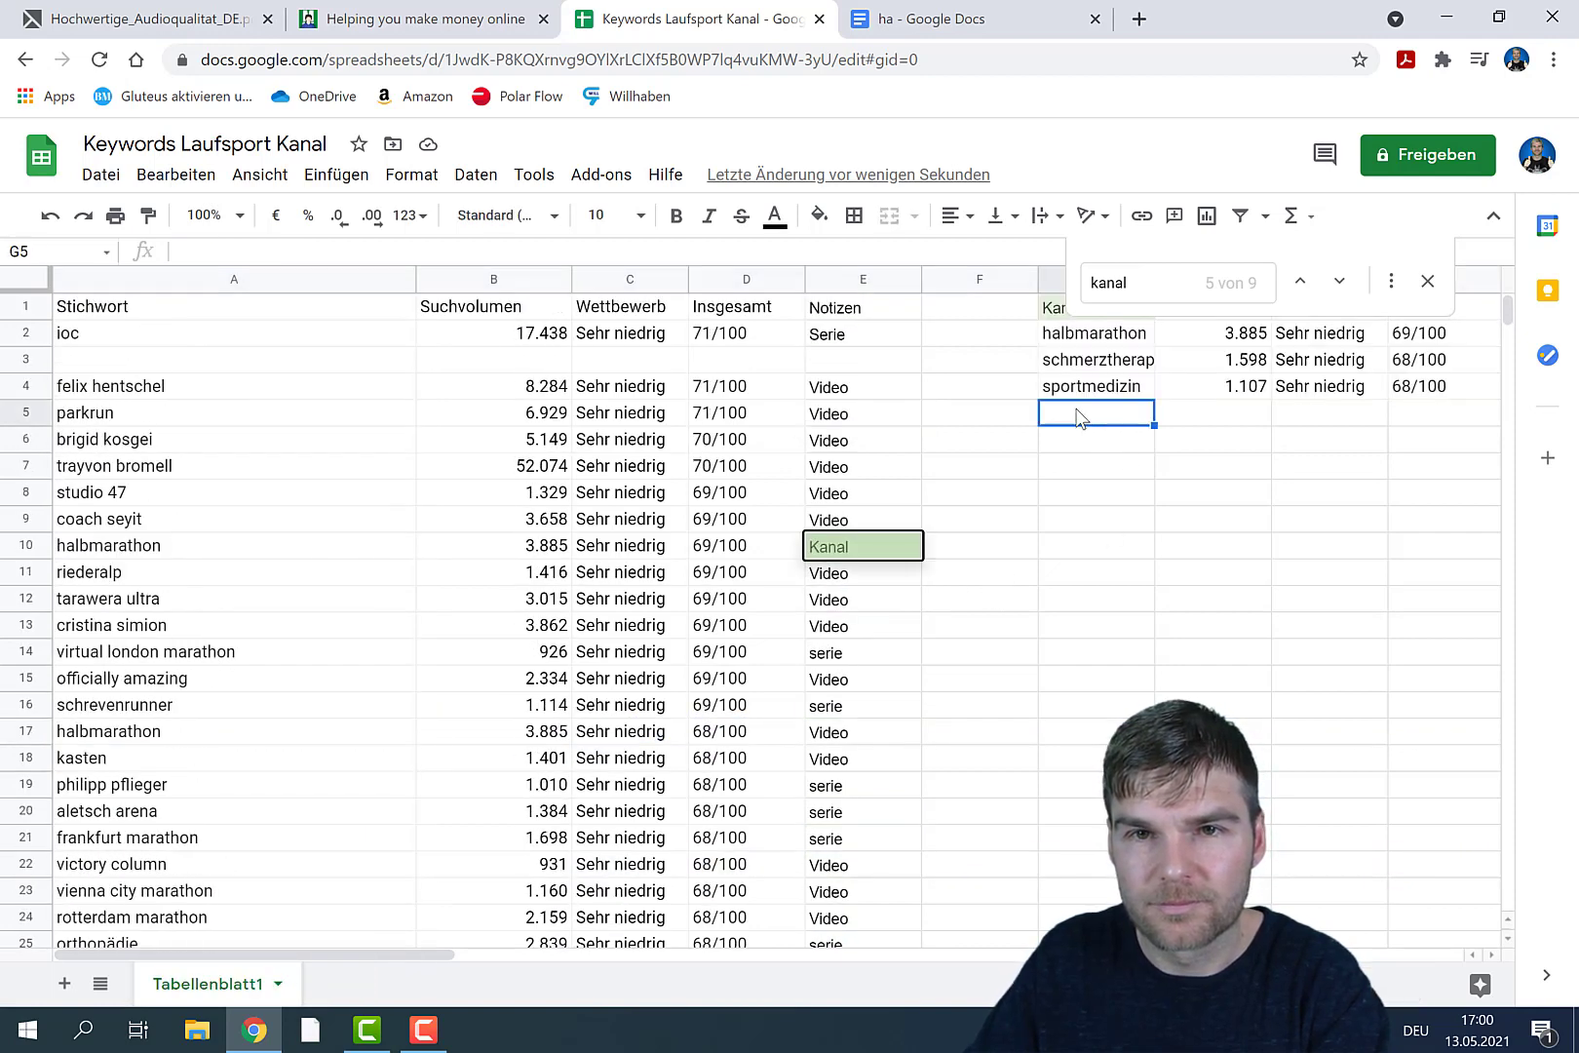
{"action": "right_click", "coordinate": [1076, 409]}
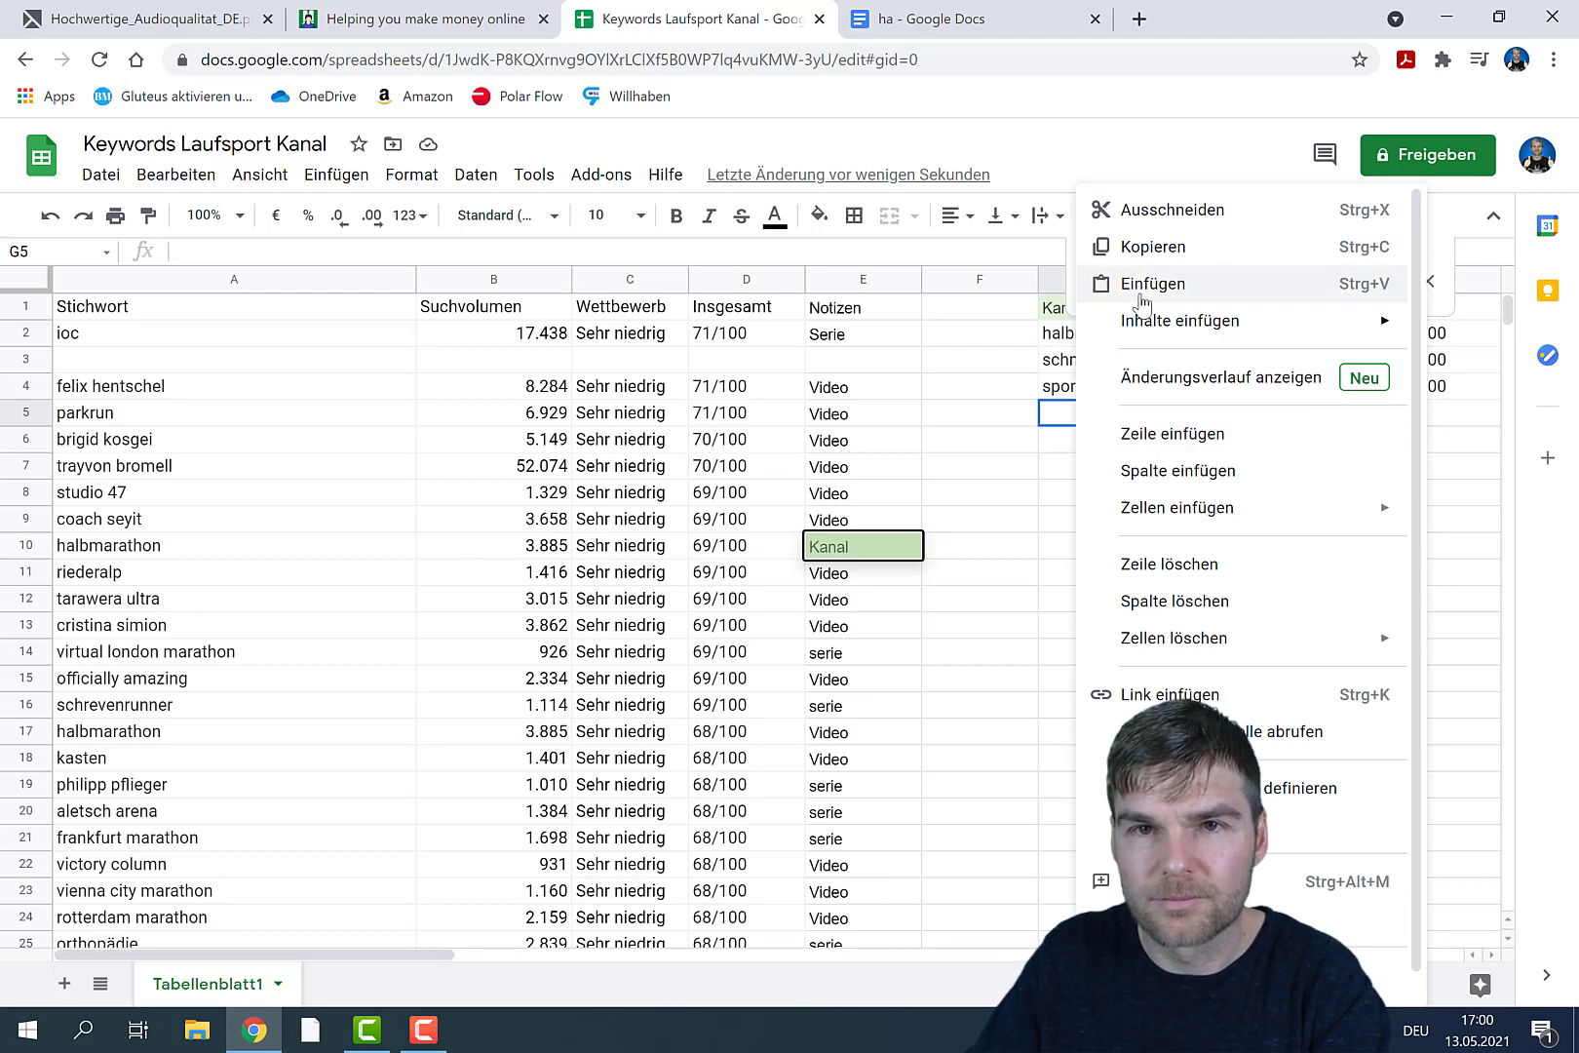
{"action": "type", "text": "laufanfänger\t5.105\tSehr niedrig\t67/100"}
Step: Copy the fitnesstrainer row marked kanal (row 55) and paste it at G6, below the laufanfänger entry
{"action": "scroll", "coordinate": [1024, 565], "scroll_direction": "down", "scroll_amount": 8}
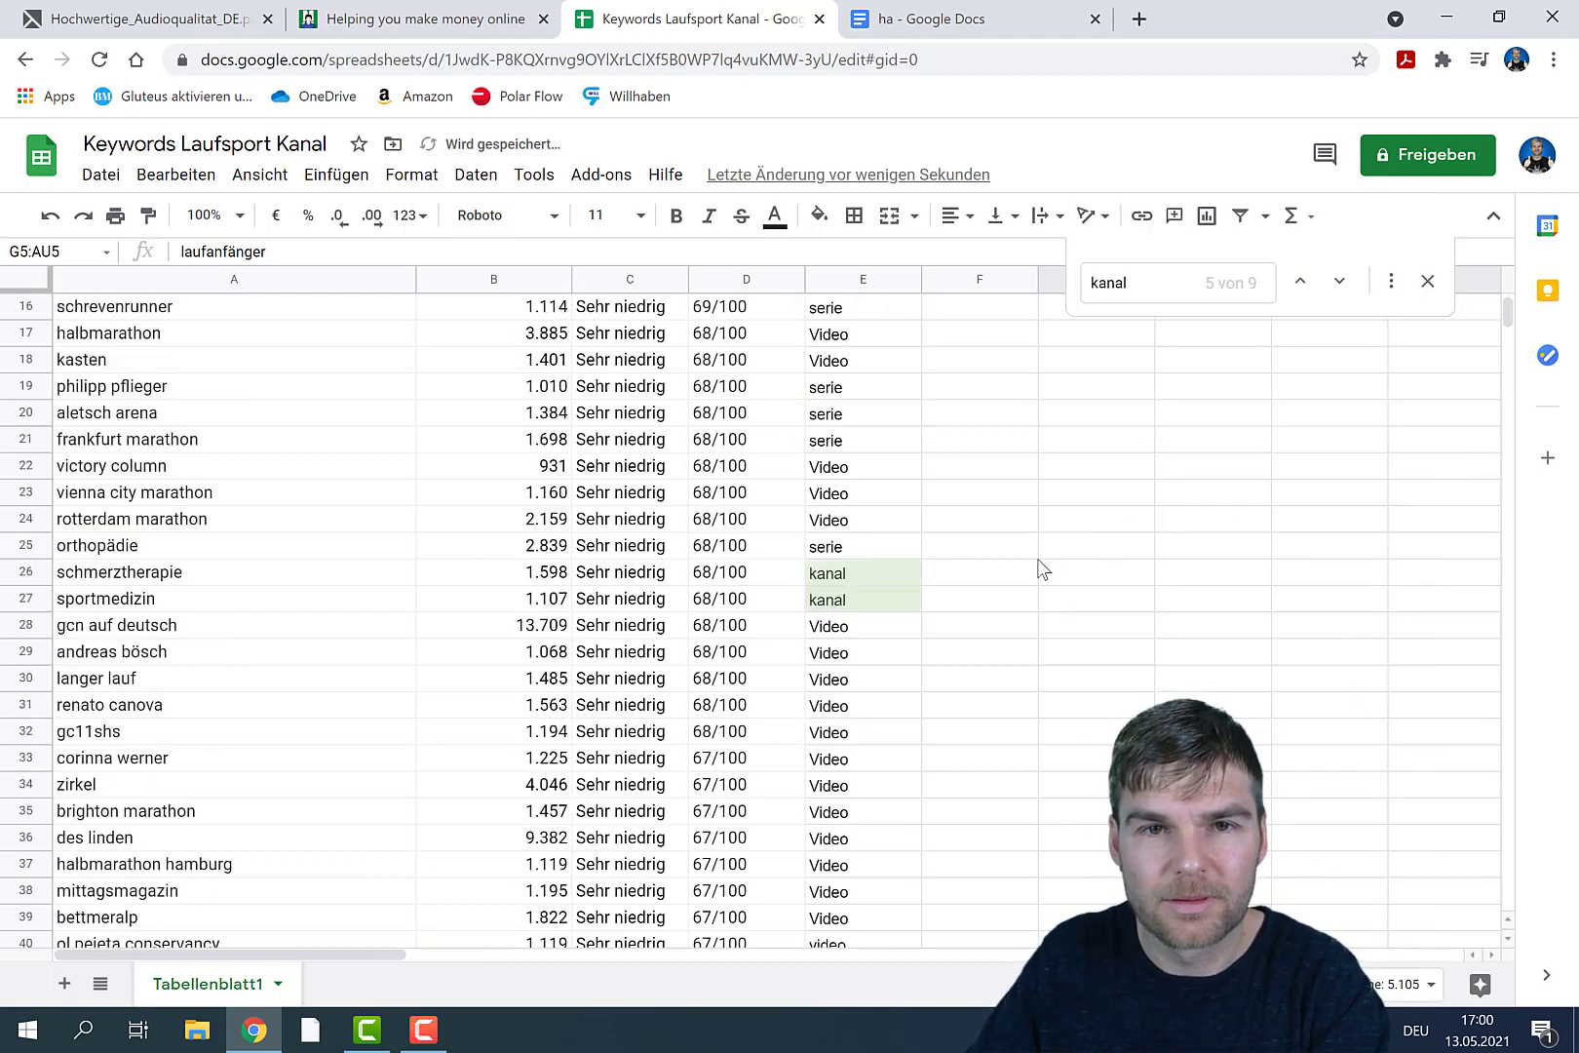
{"action": "scroll", "coordinate": [1014, 577], "scroll_direction": "down", "scroll_amount": 5}
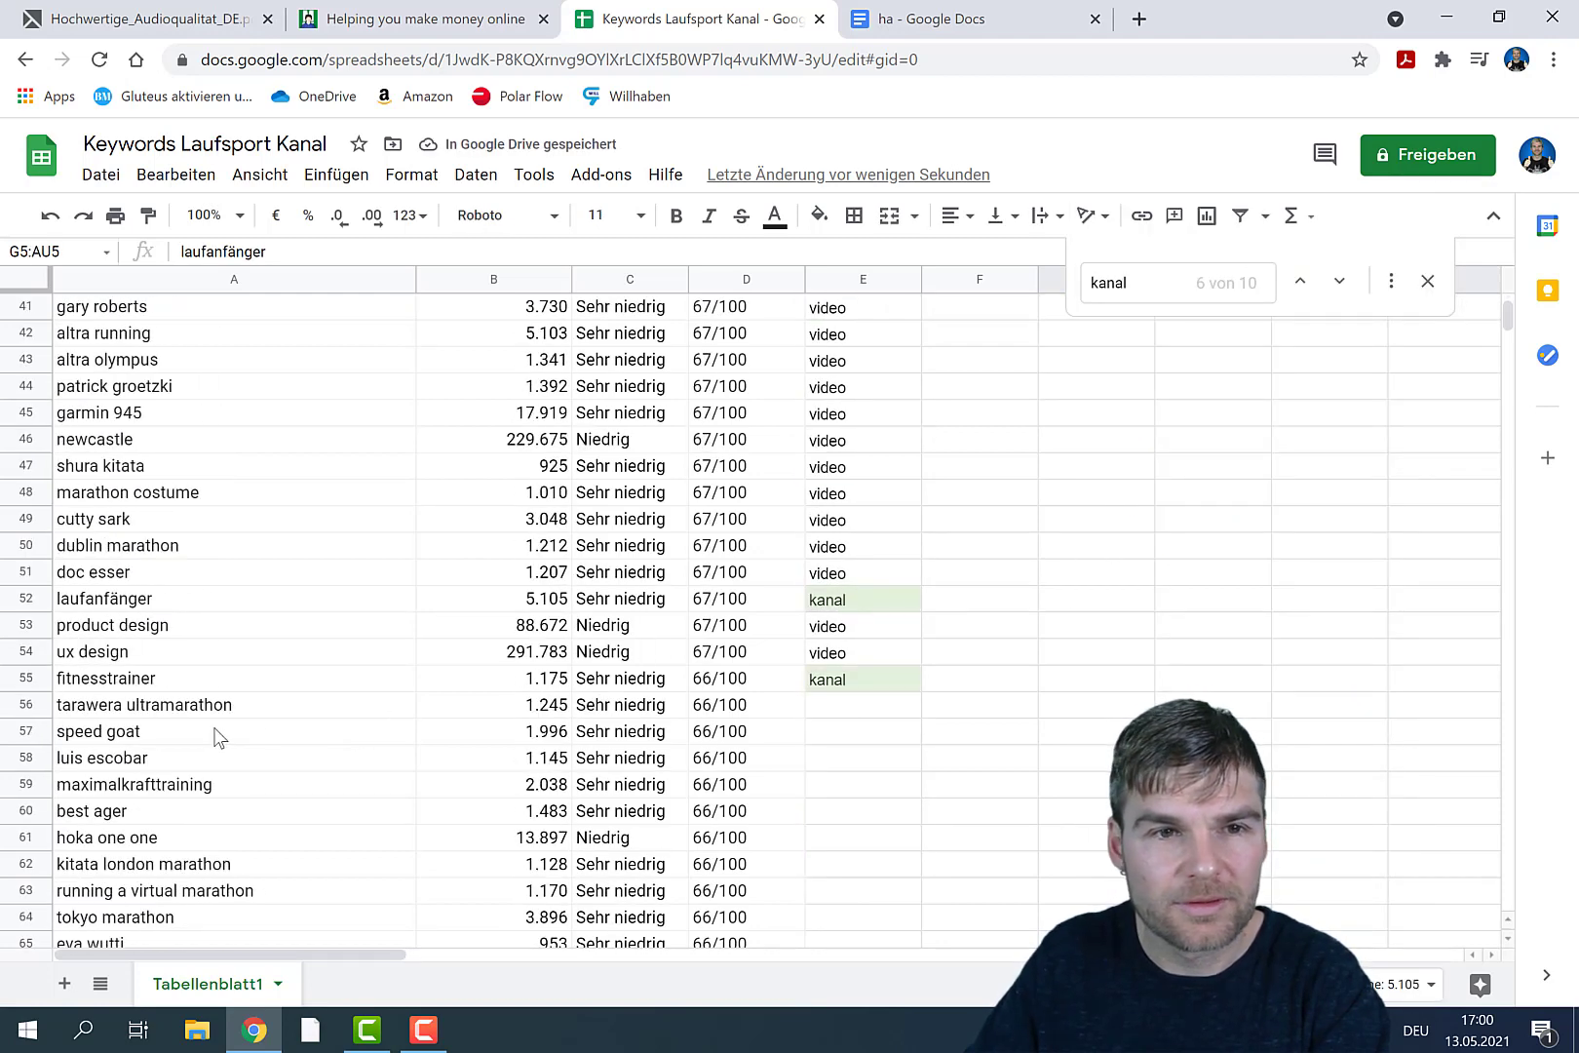
{"action": "left_click", "coordinate": [27, 681]}
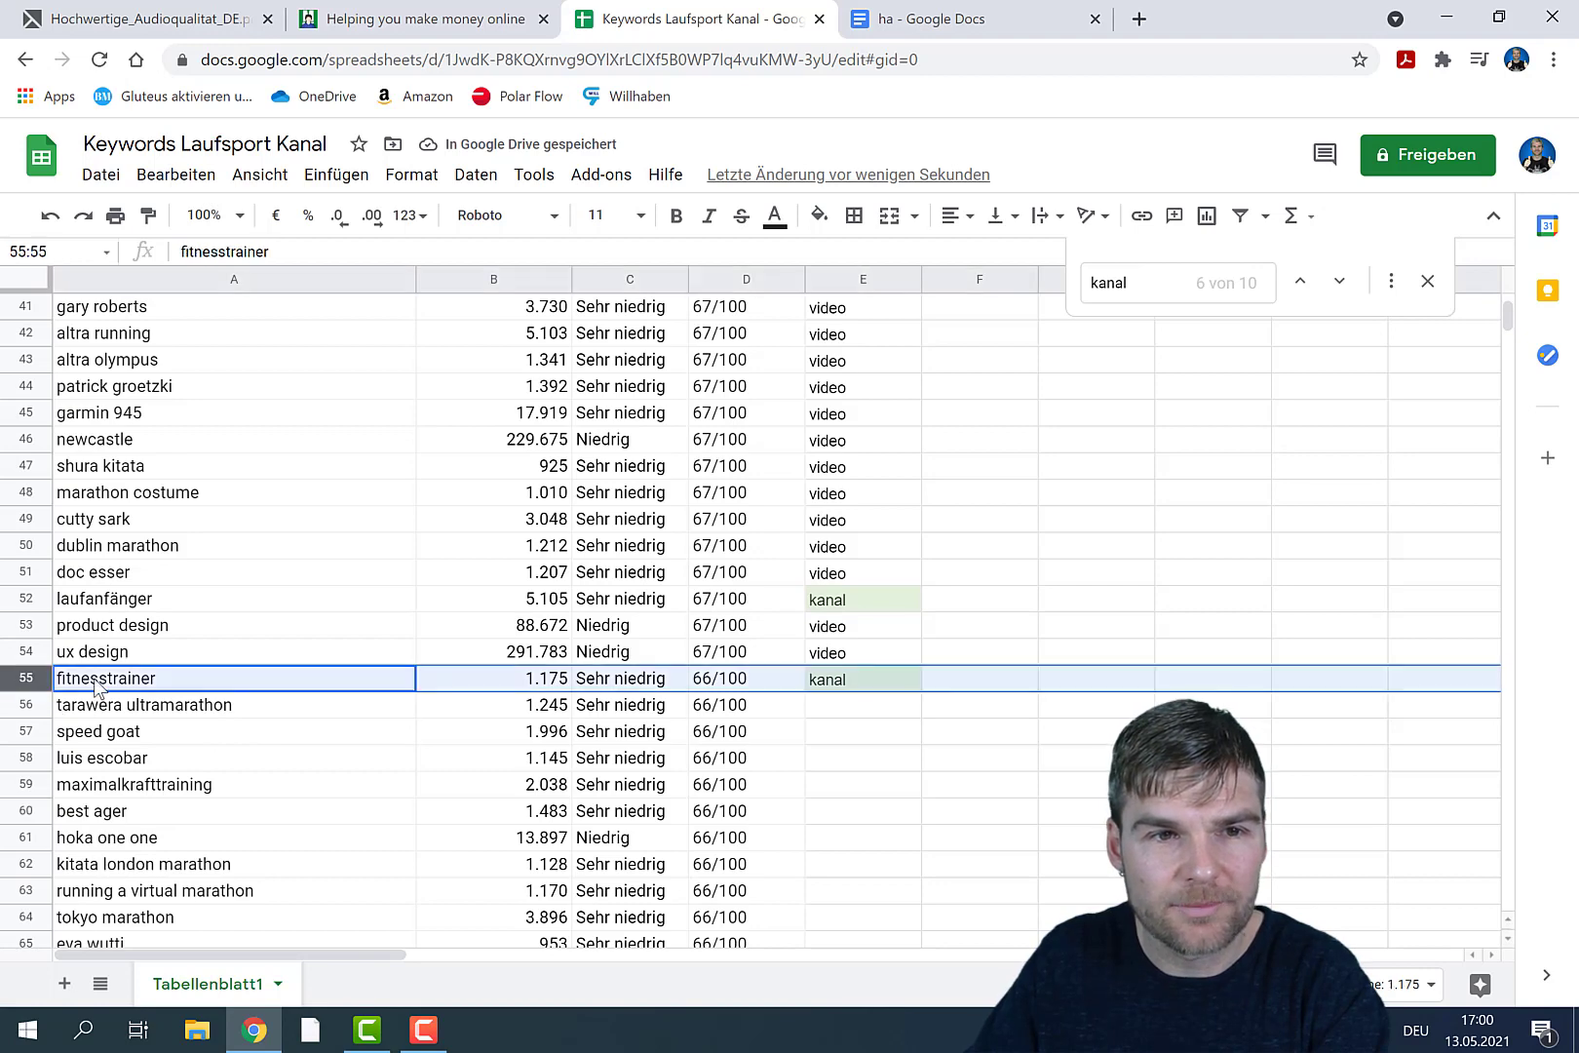
{"action": "right_click", "coordinate": [114, 685]}
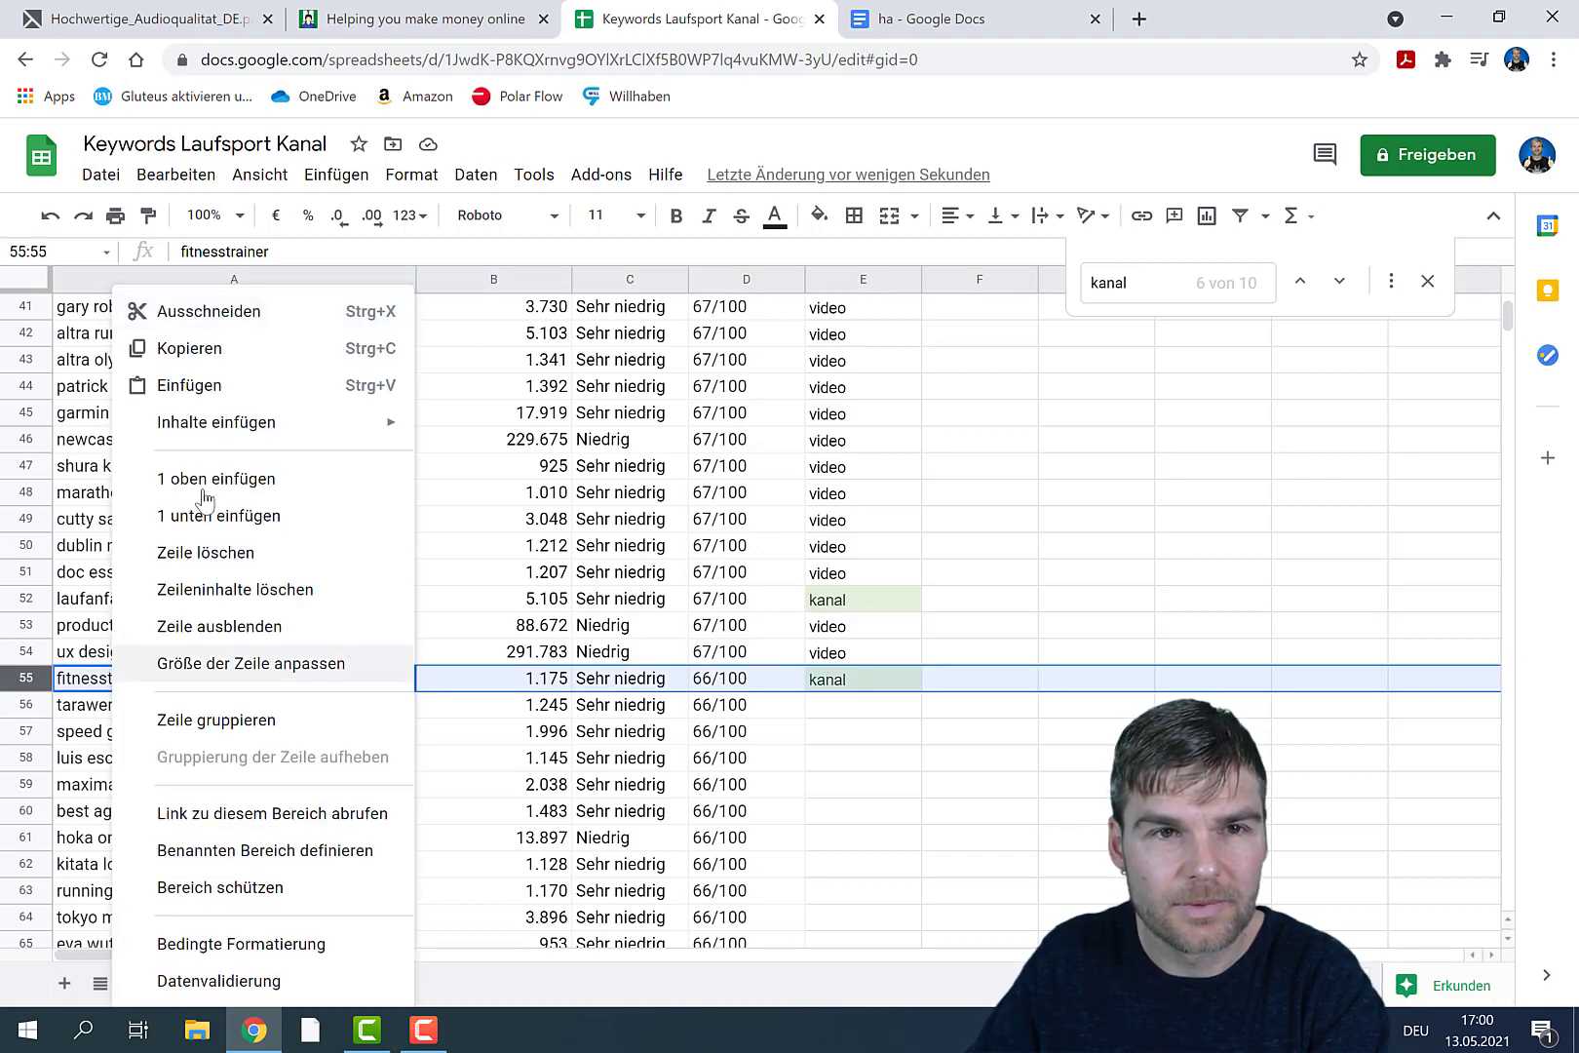
{"action": "left_click", "coordinate": [225, 361]}
{"action": "scroll", "coordinate": [1159, 585], "scroll_direction": "up", "scroll_amount": 13}
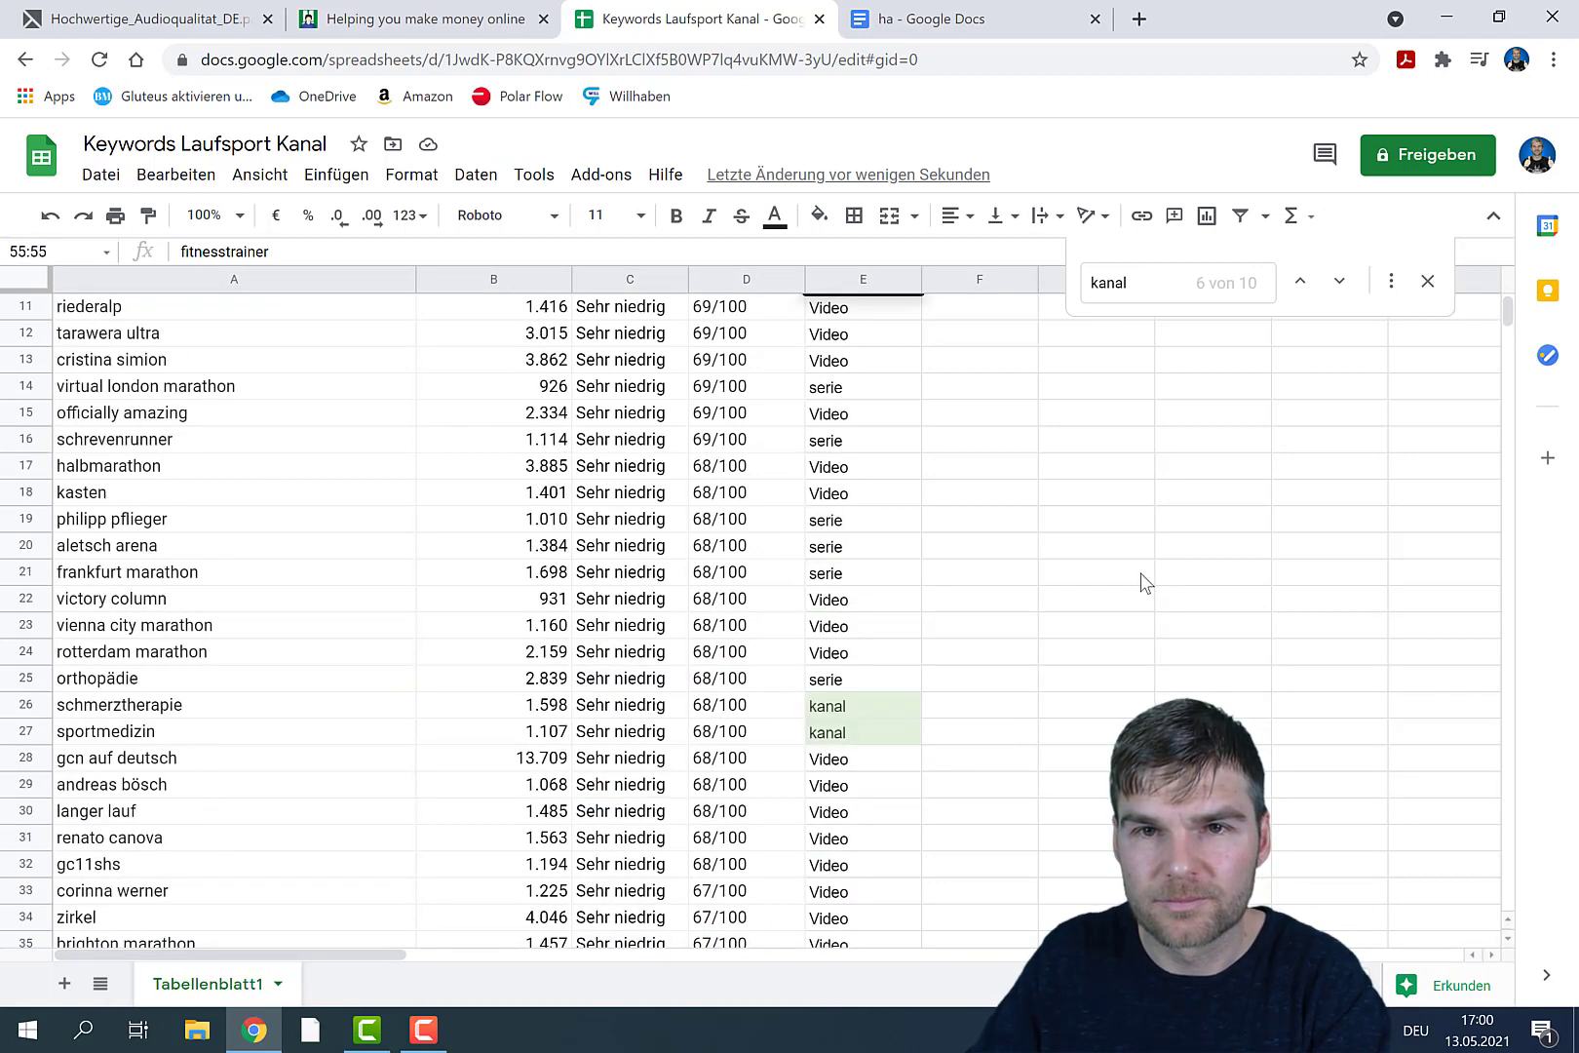
{"action": "left_click", "coordinate": [1087, 448]}
{"action": "right_click", "coordinate": [1095, 447]}
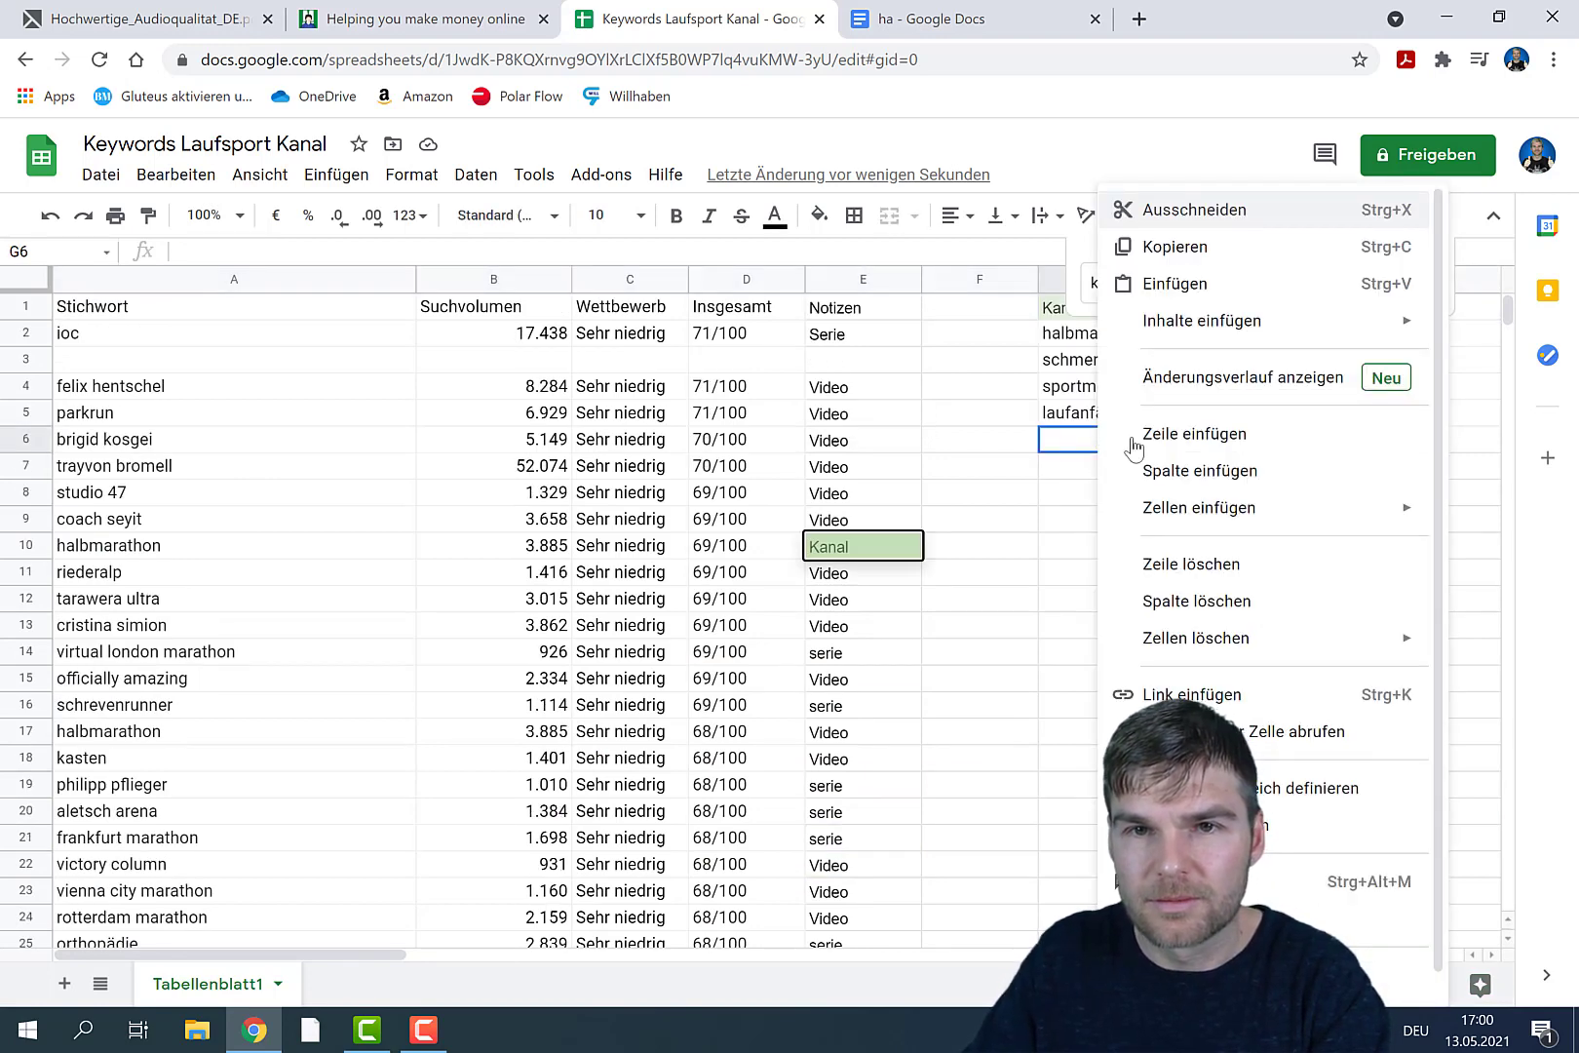
{"action": "left_click", "coordinate": [1162, 288]}
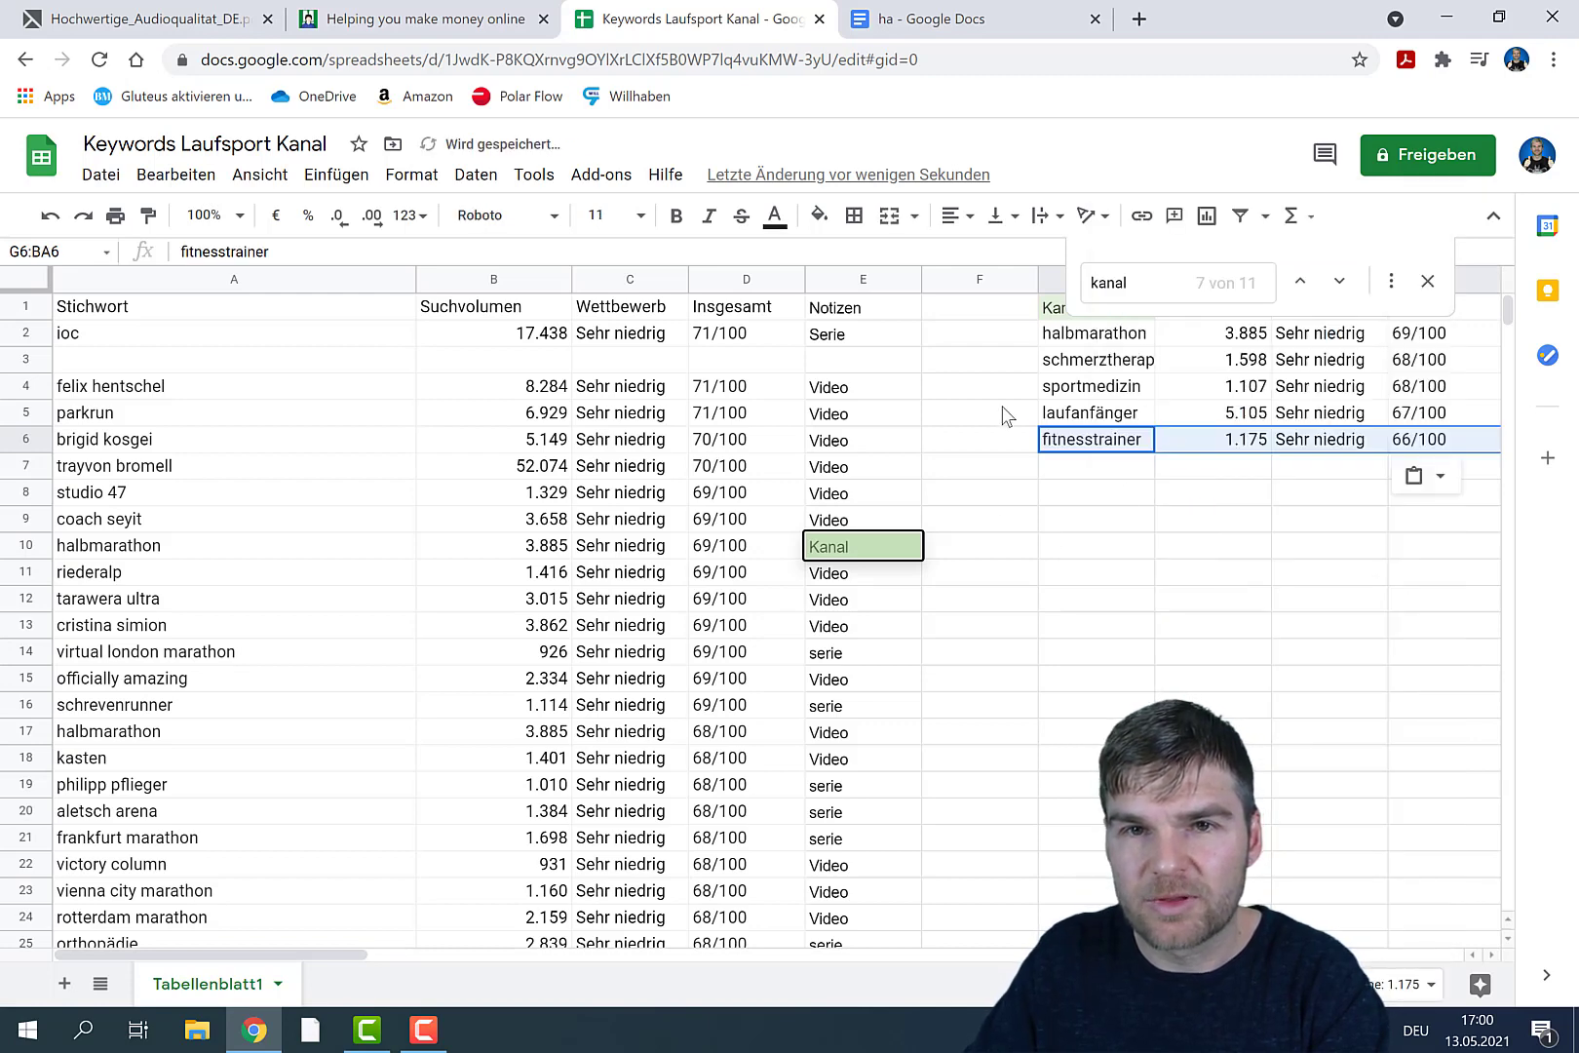
{"action": "left_click", "coordinate": [1118, 498]}
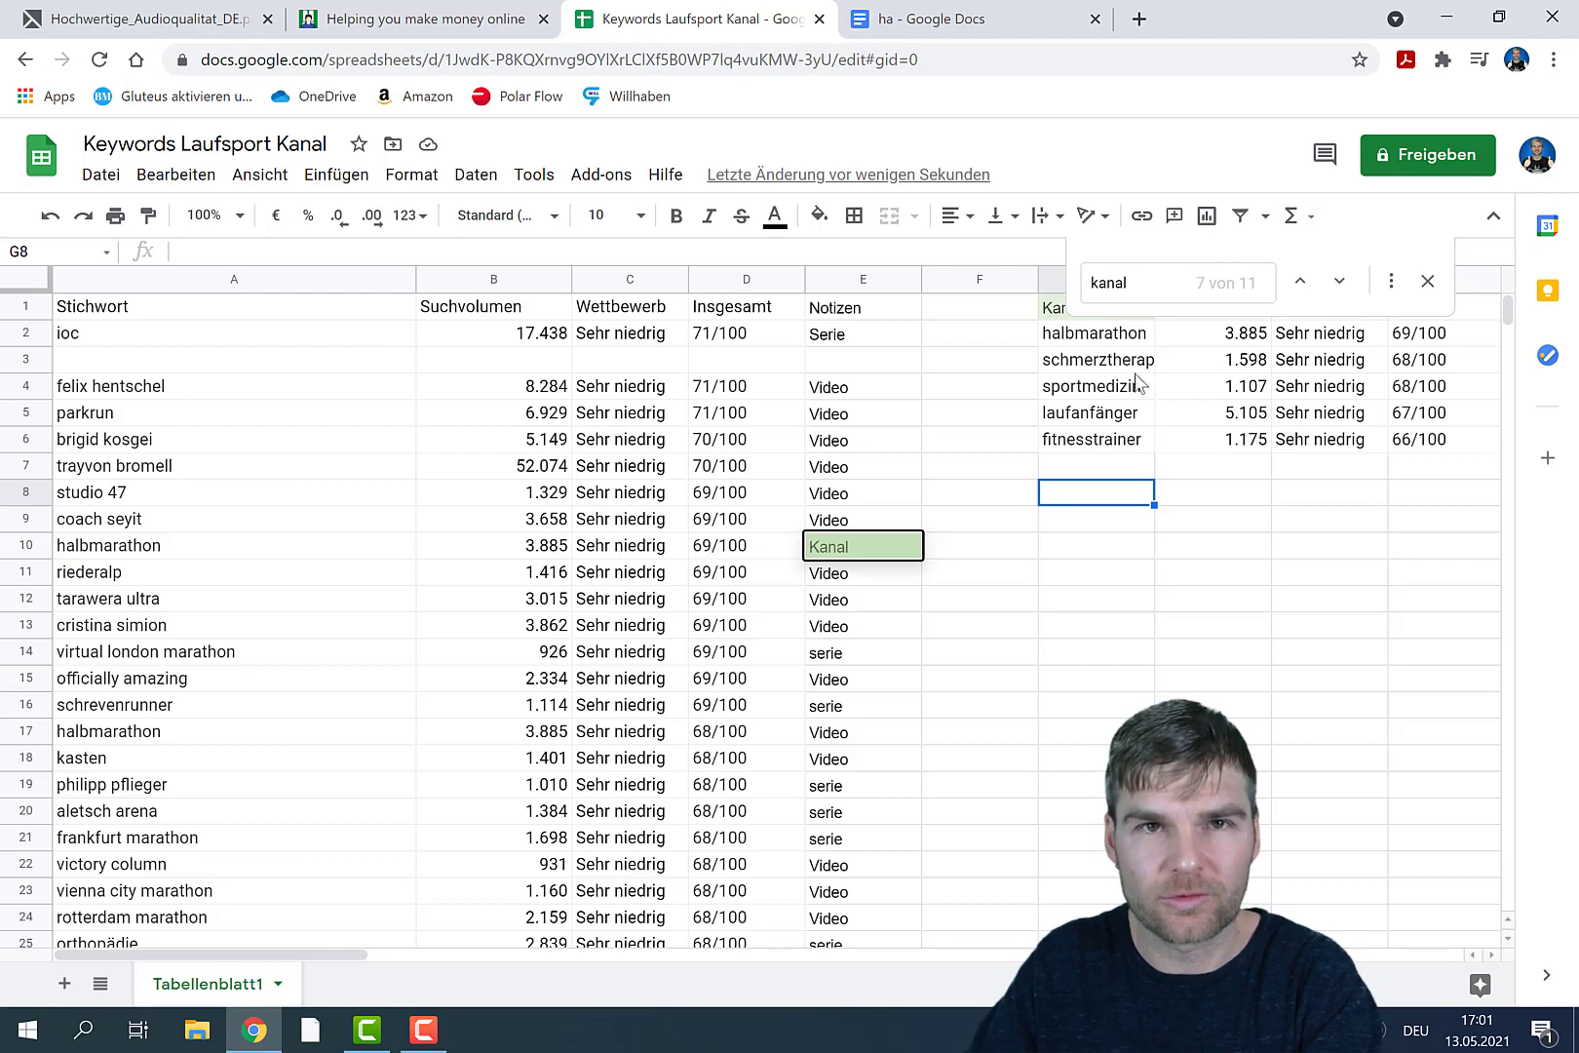
Step: Switch to the Google Docs document "ha" and rename it "Laufsportkanal Kanal Tags und Beschreibung"
{"action": "left_click", "coordinate": [967, 20]}
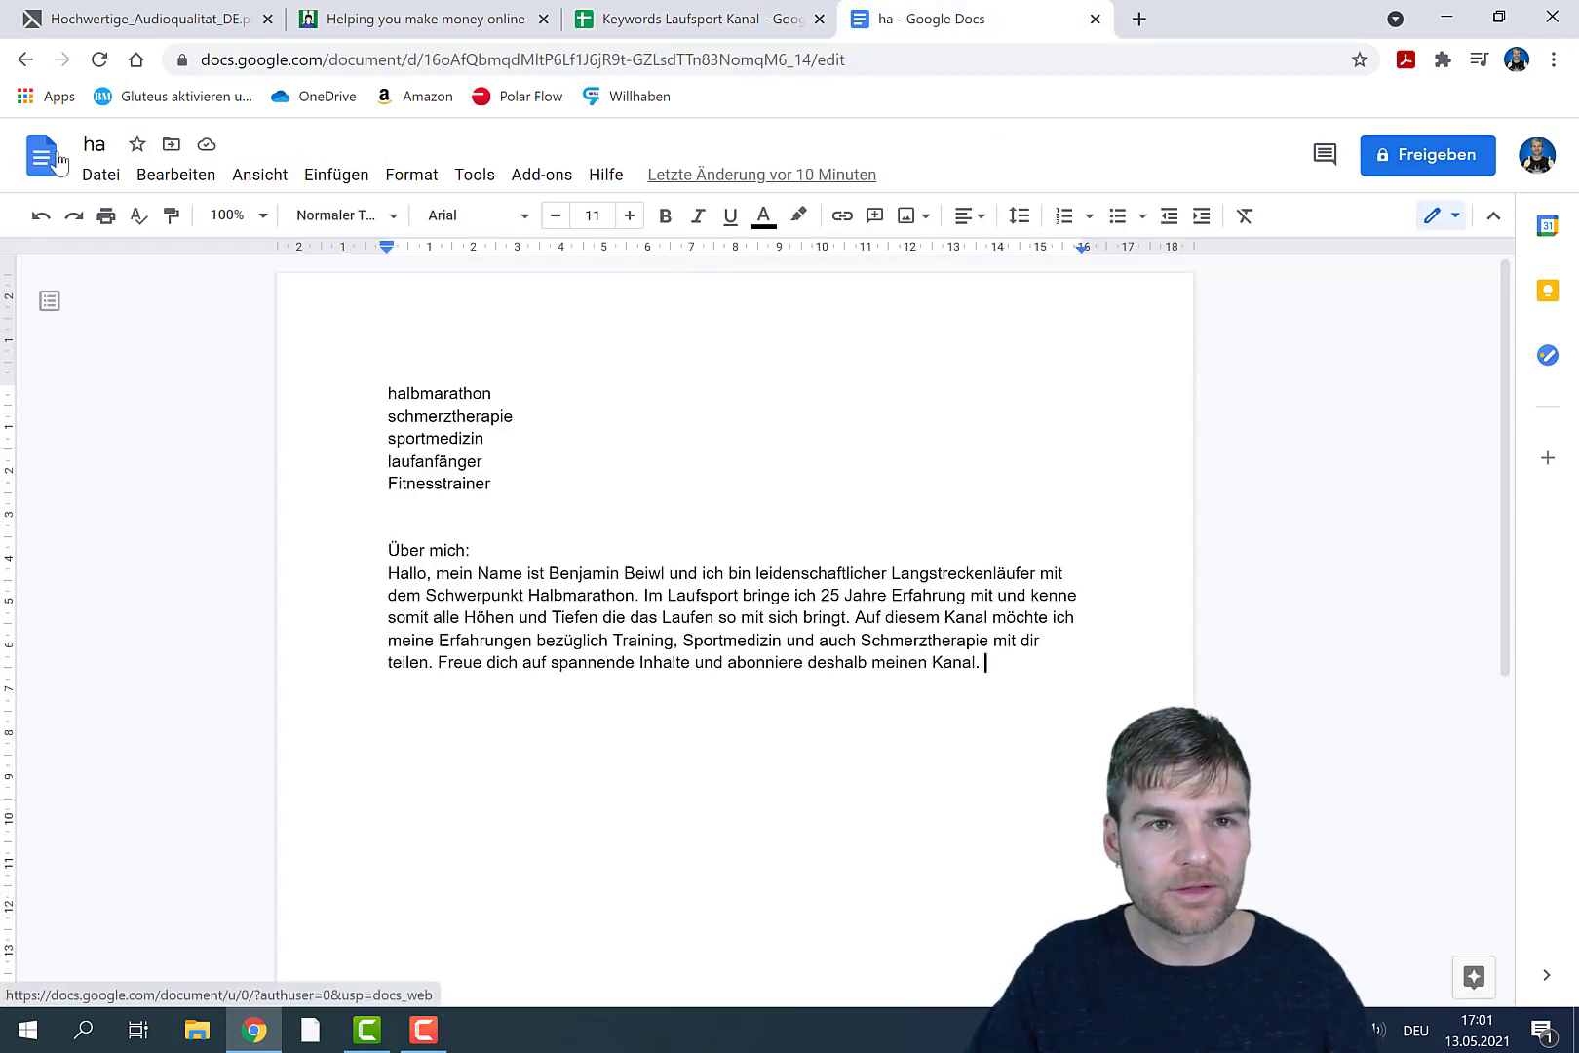
{"action": "left_click", "coordinate": [97, 143]}
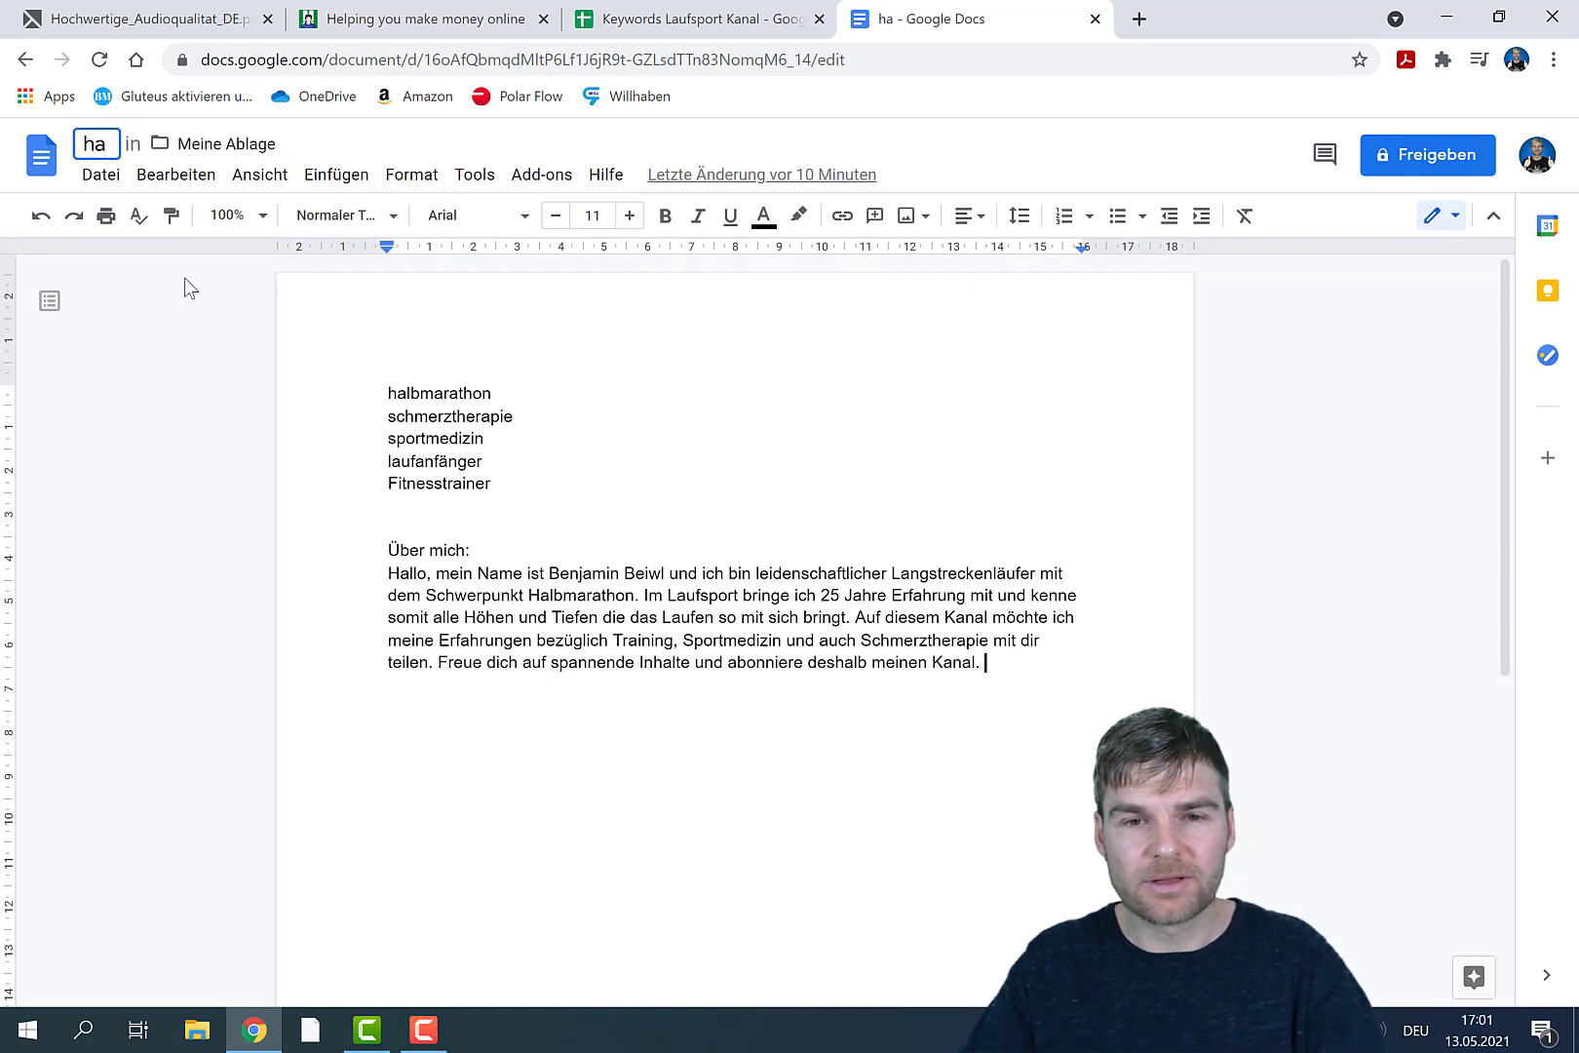
{"action": "key", "text": "BackSpace"}
{"action": "key", "text": "BackSpace"}
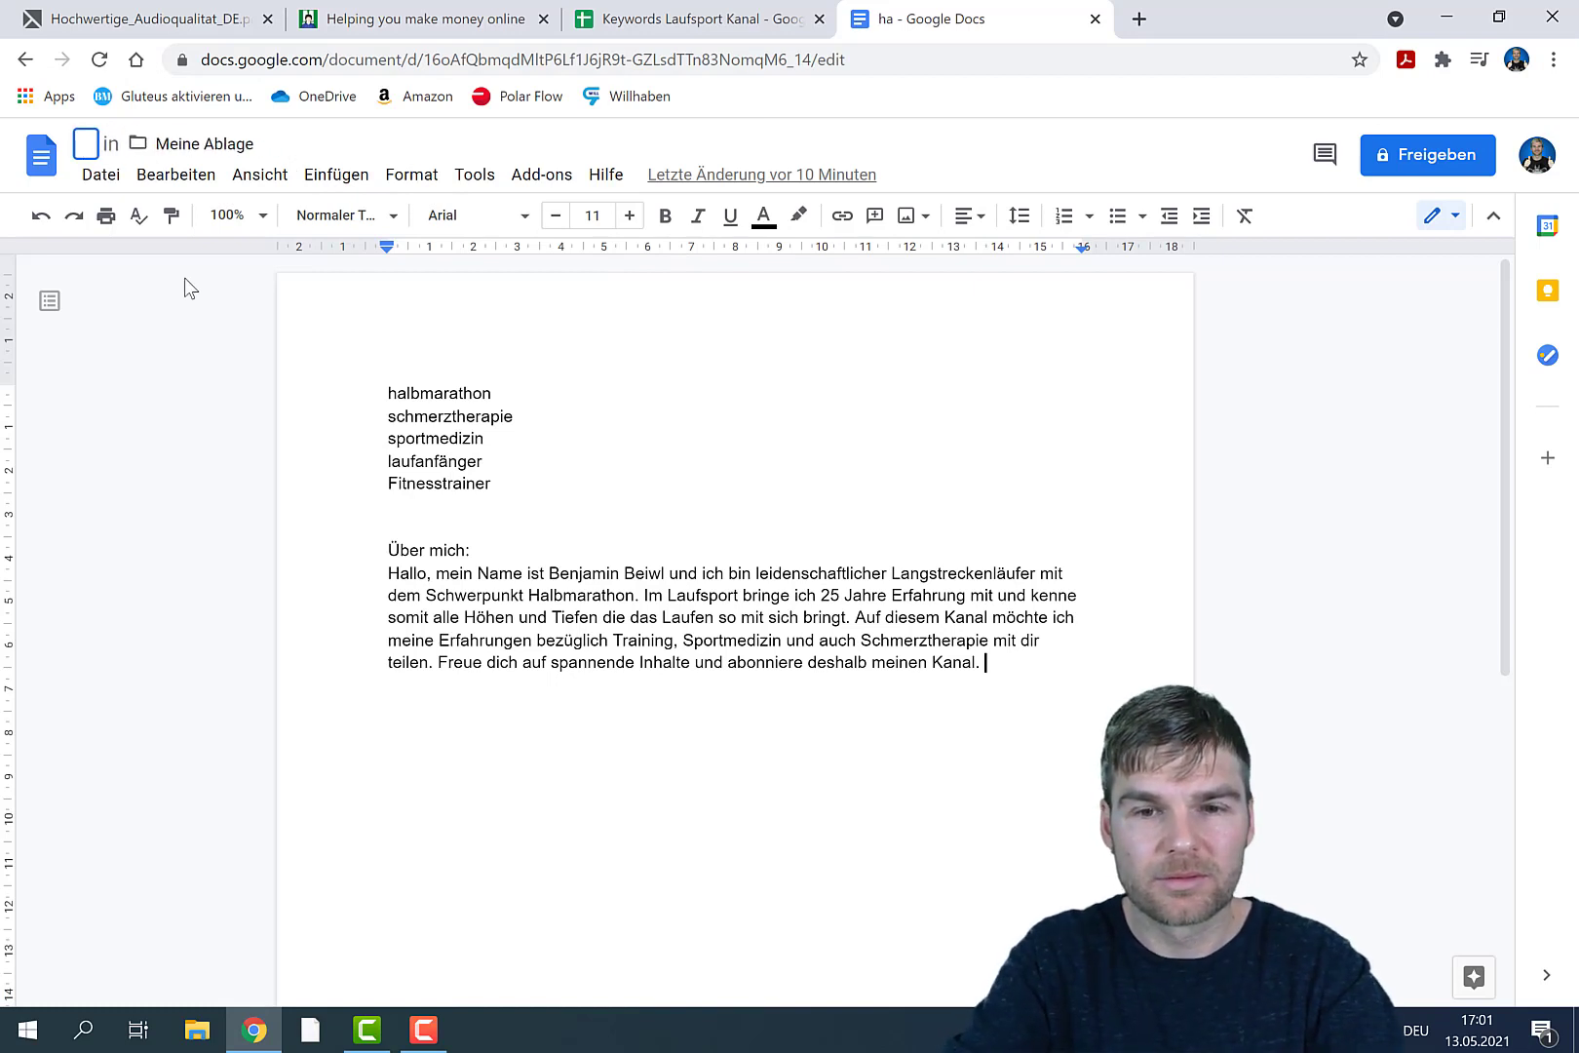
{"action": "type", "text": "Laufspo"}
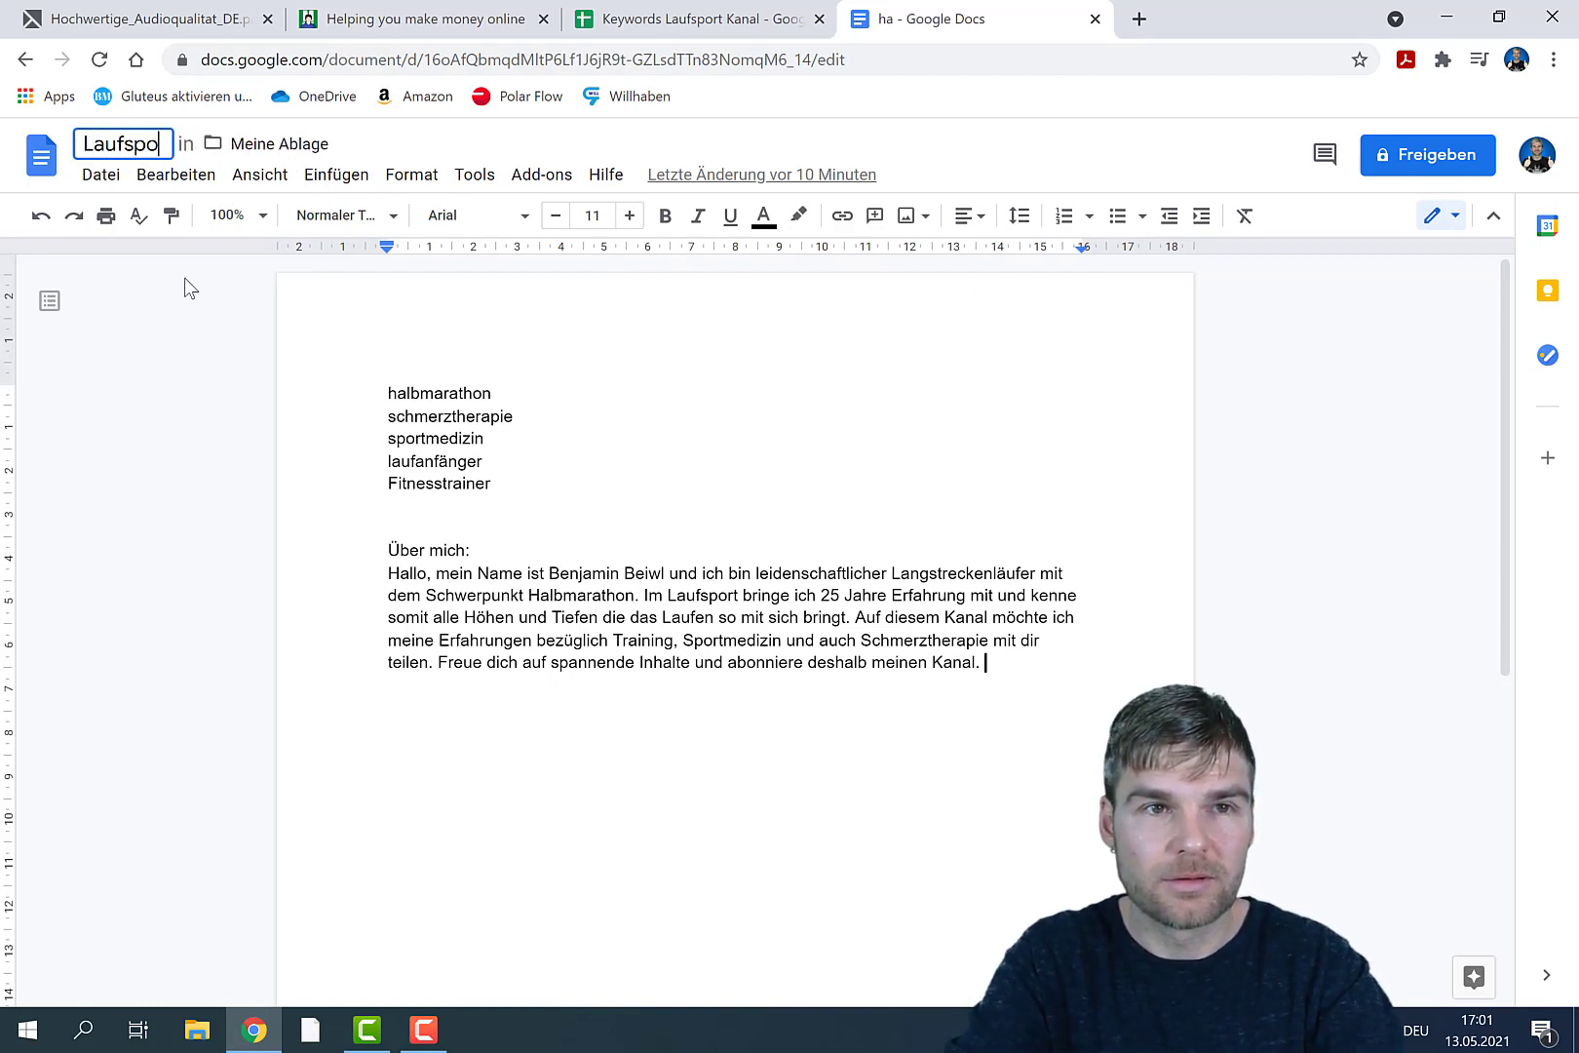
{"action": "type", "text": "rtkanal"}
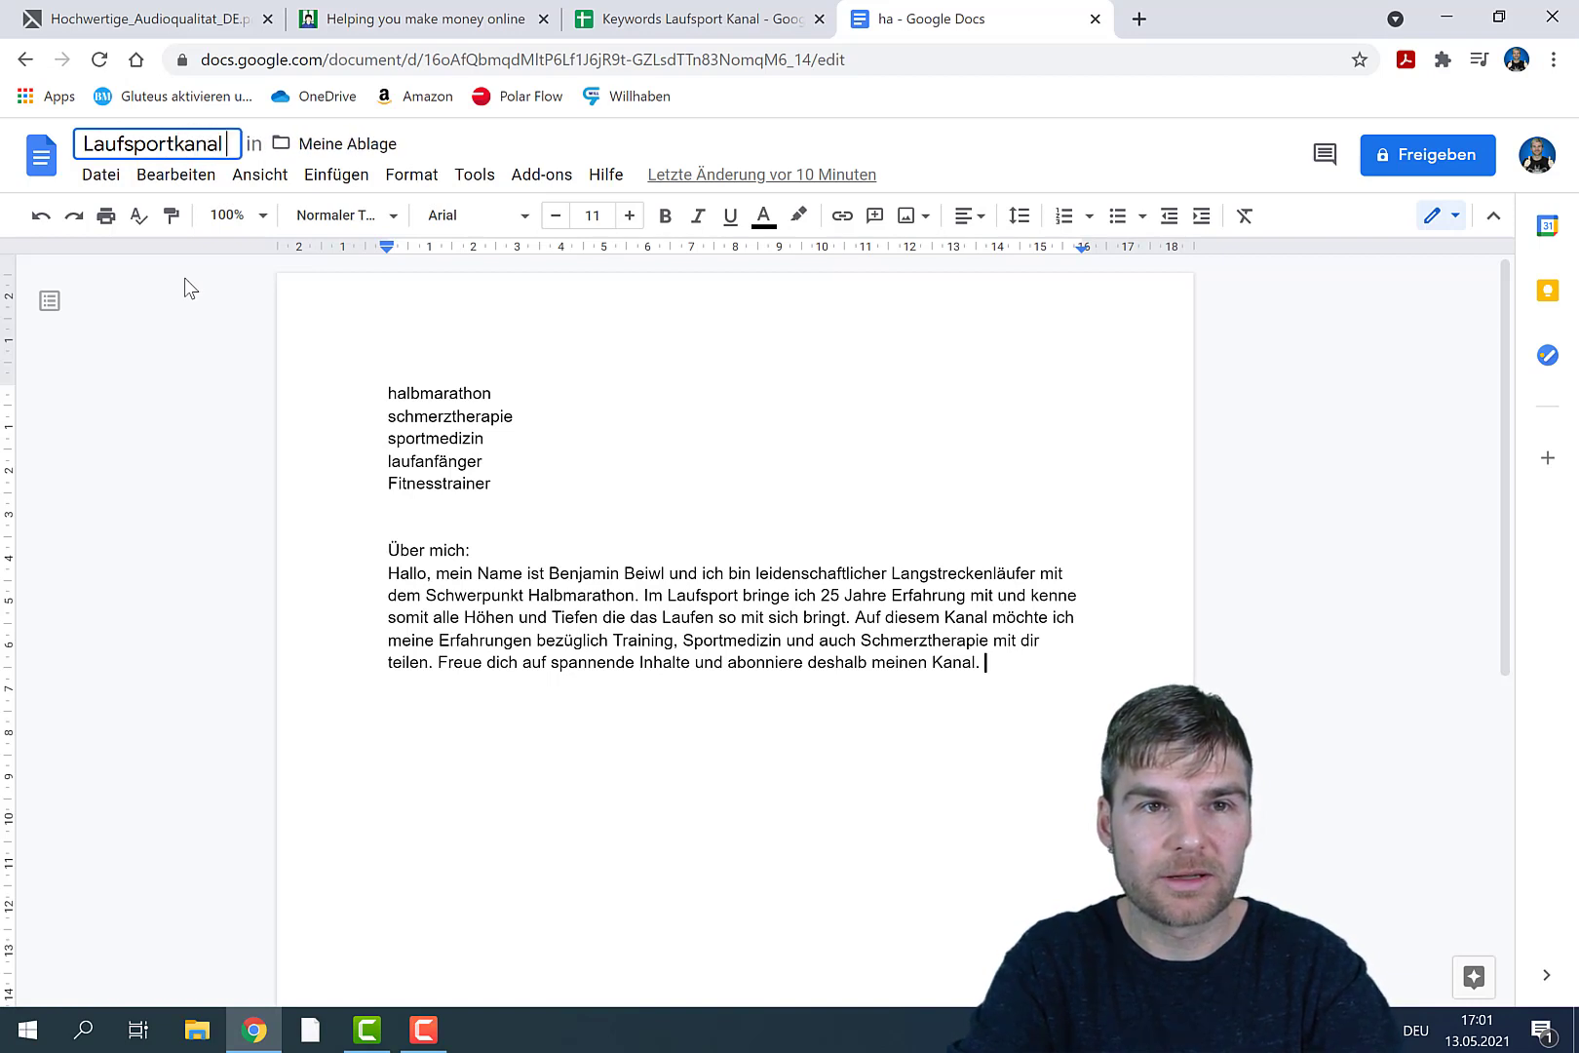
{"action": "type", "text": " Kanal Tags"}
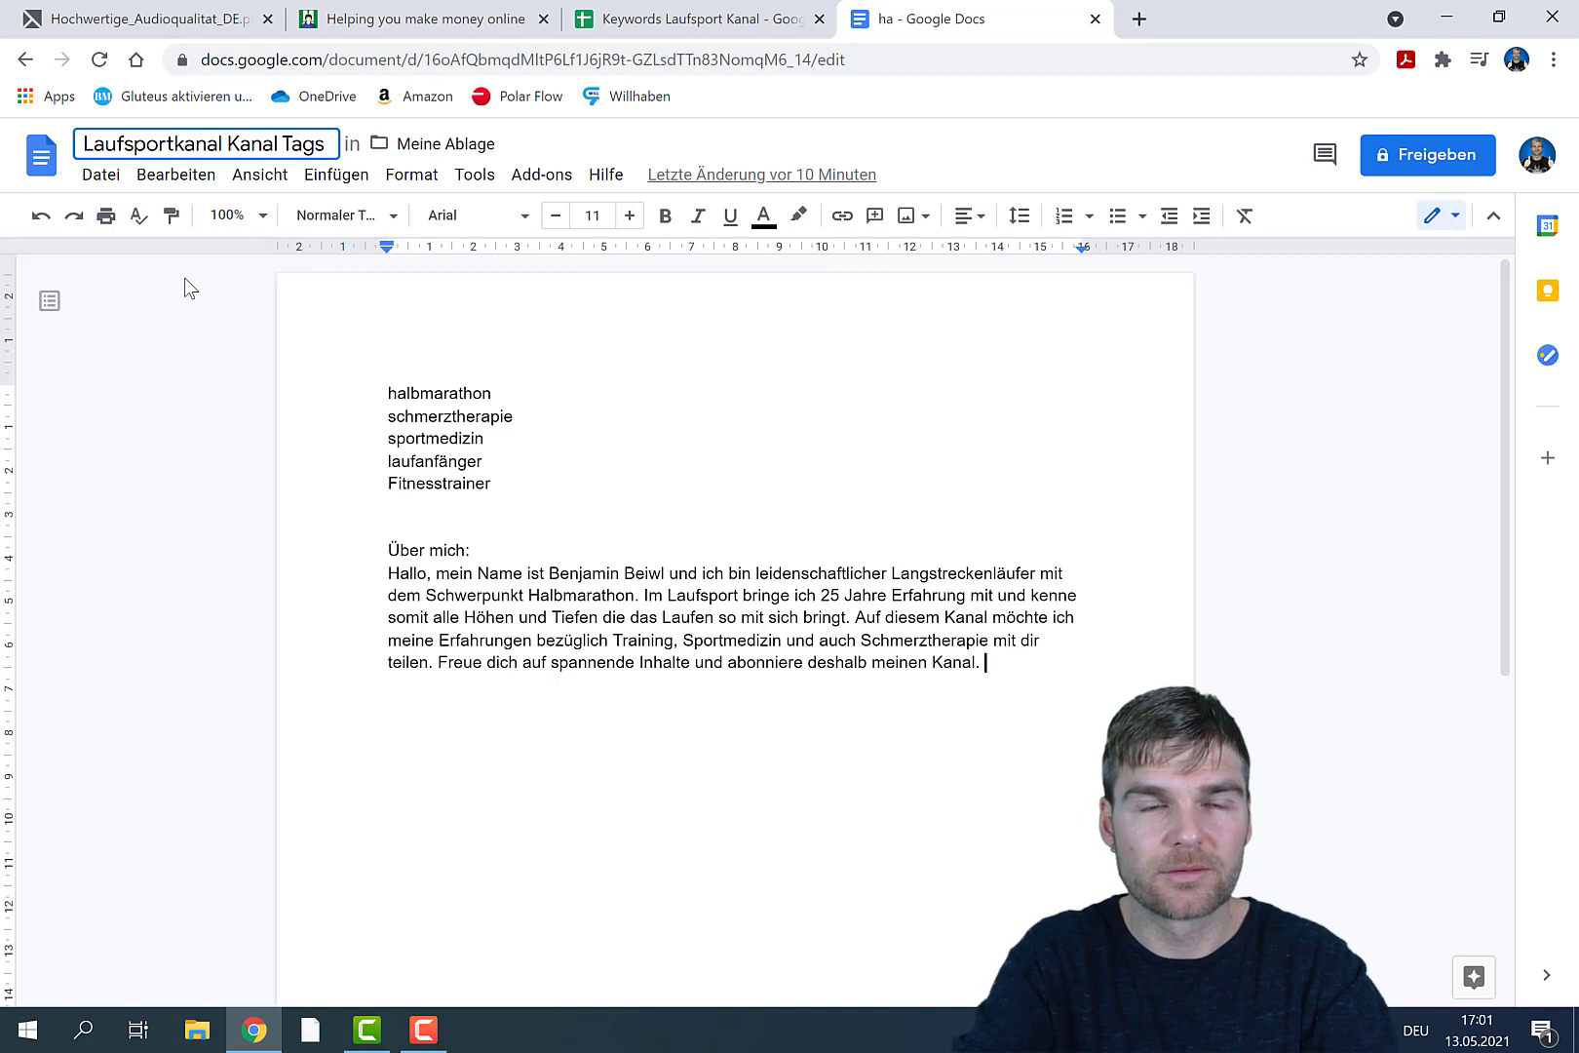
{"action": "type", "text": " und Beschr"}
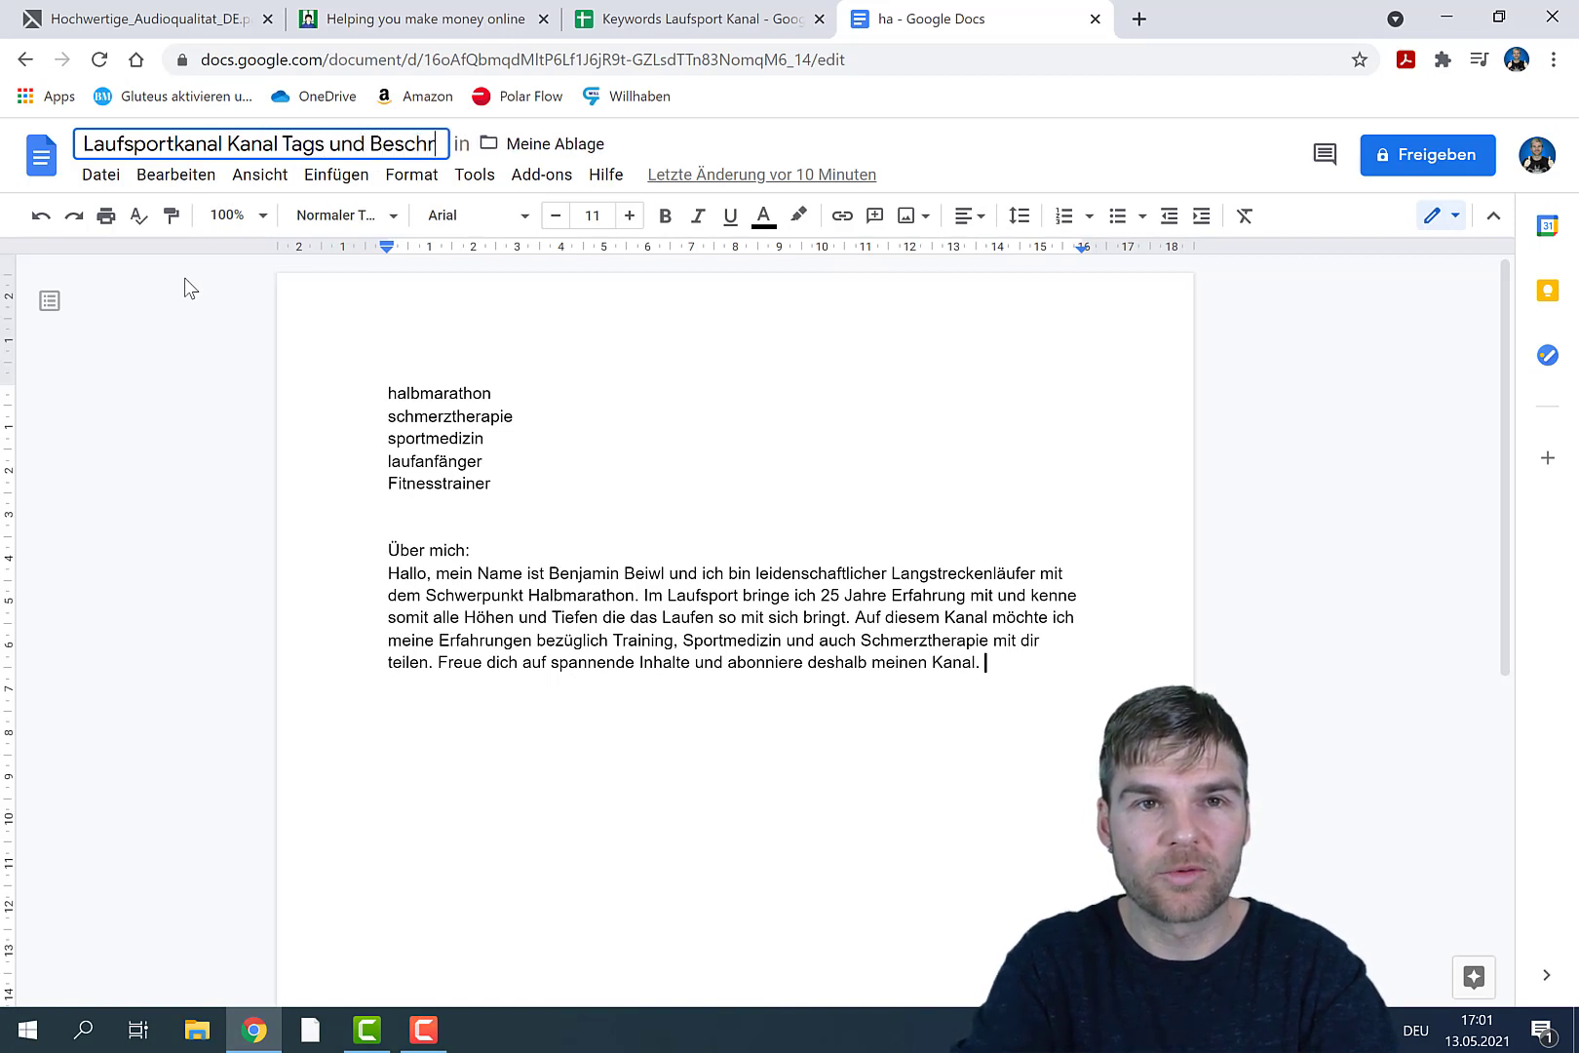
{"action": "type", "text": "eib"}
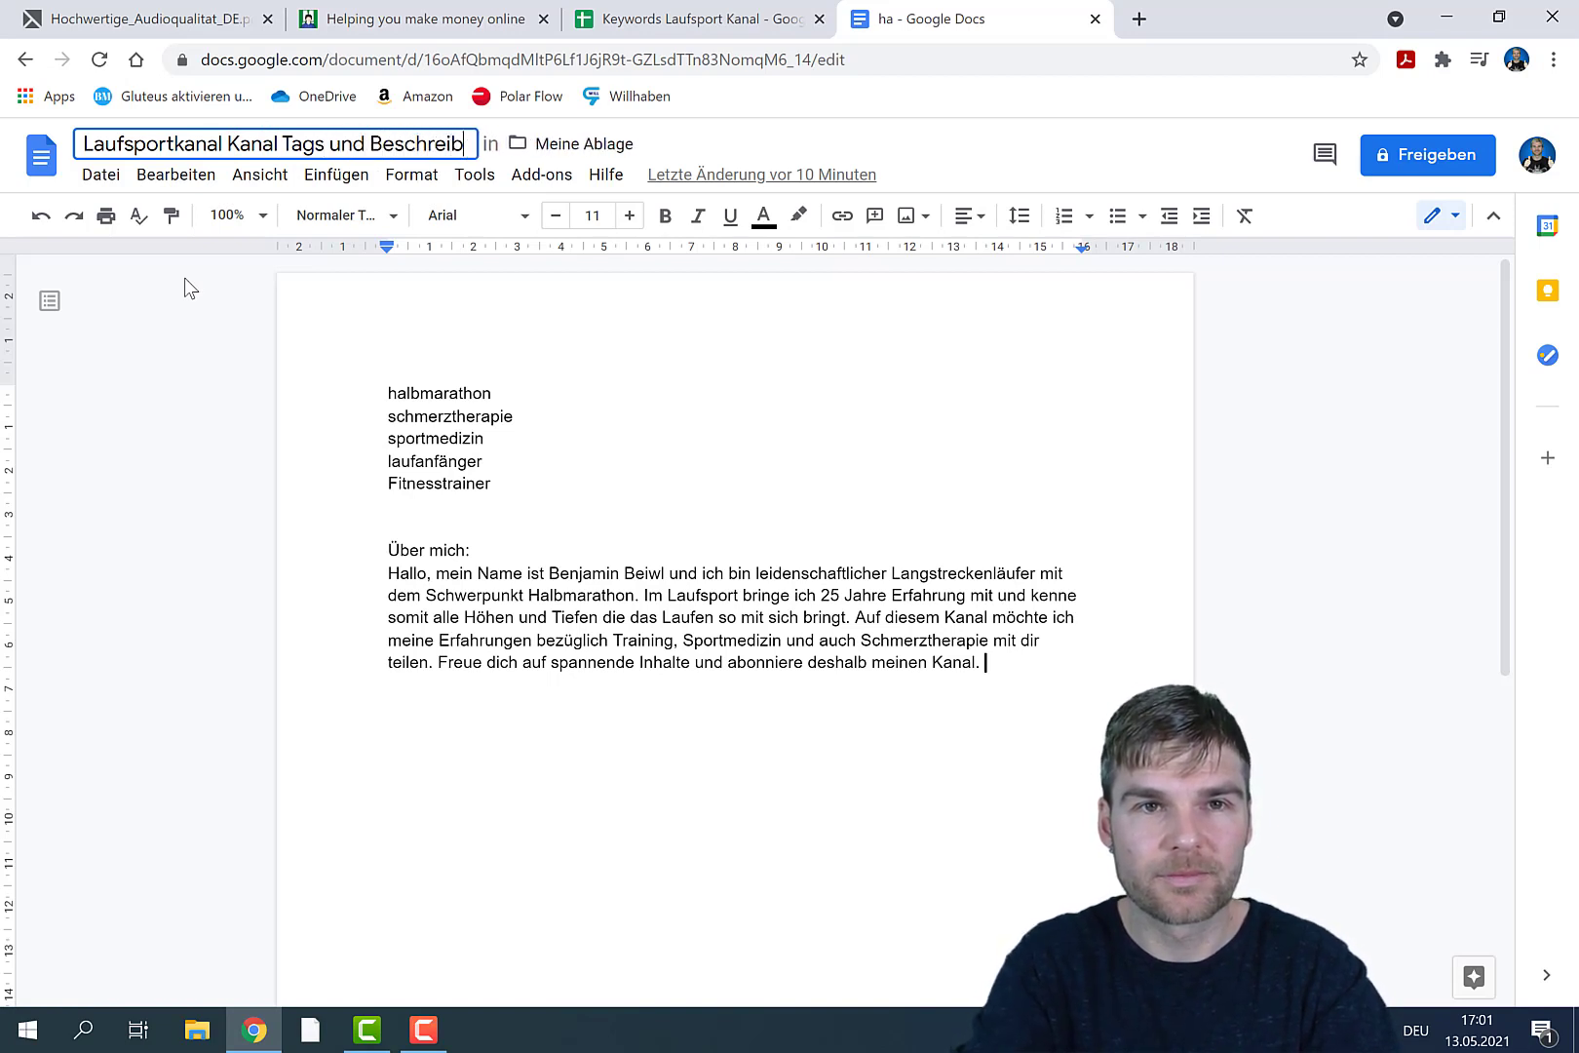
{"action": "type", "text": "ung"}
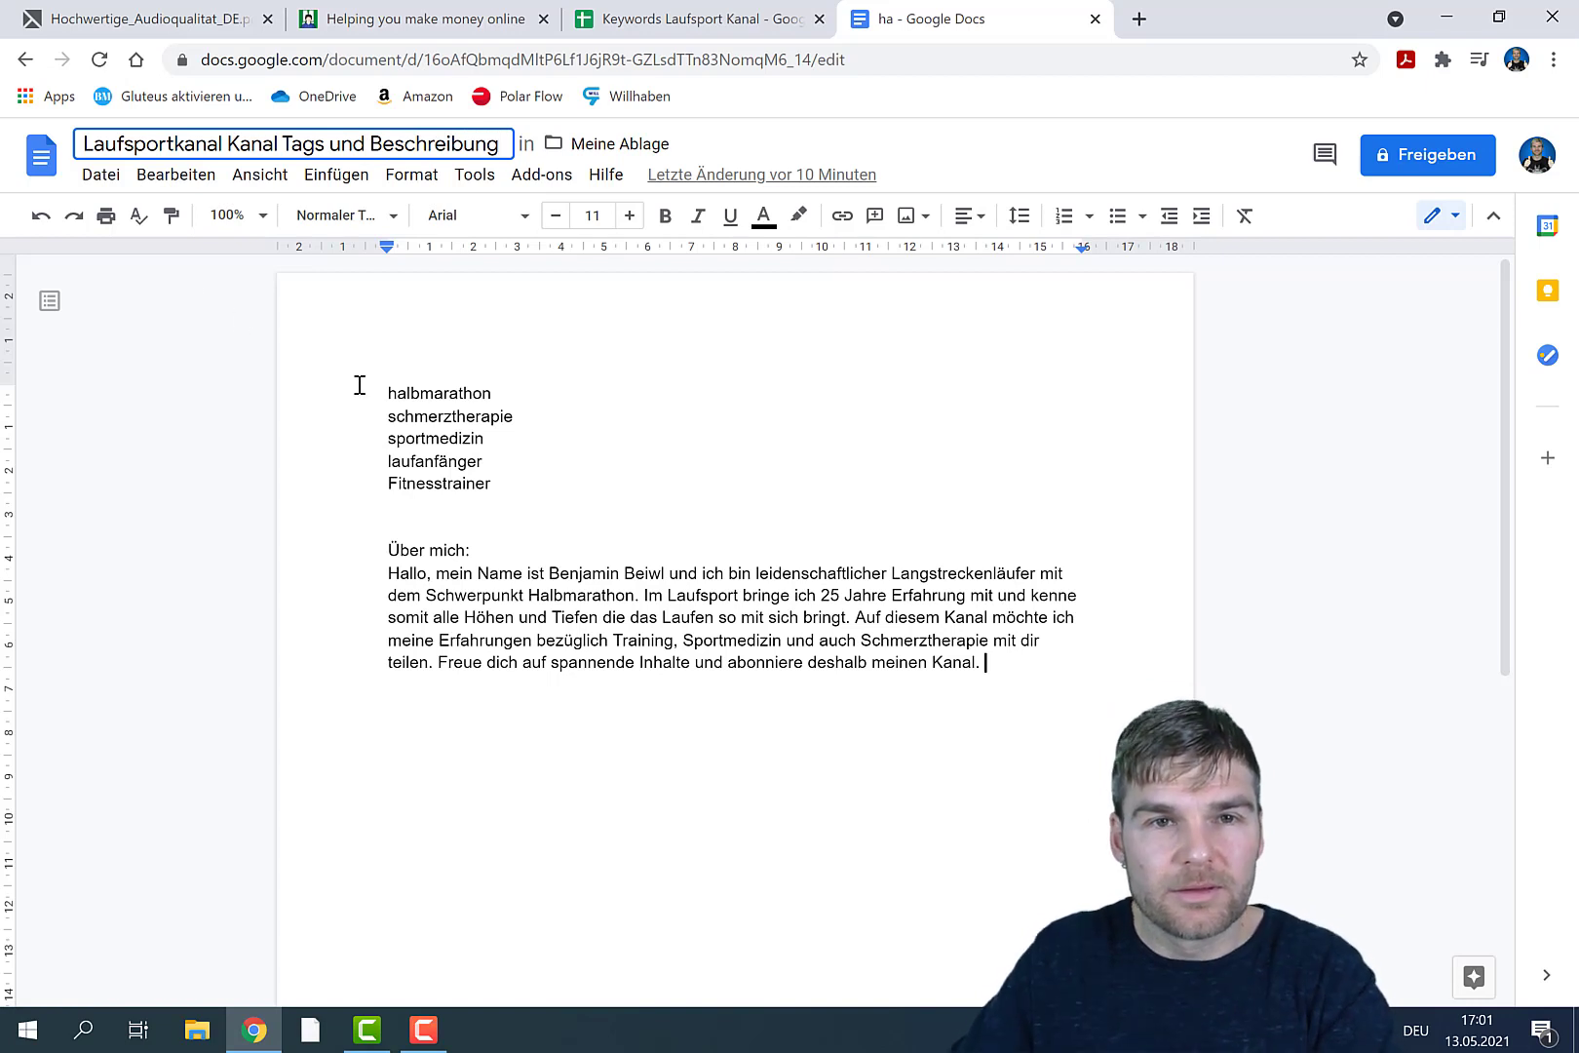
{"action": "left_click", "coordinate": [411, 400]}
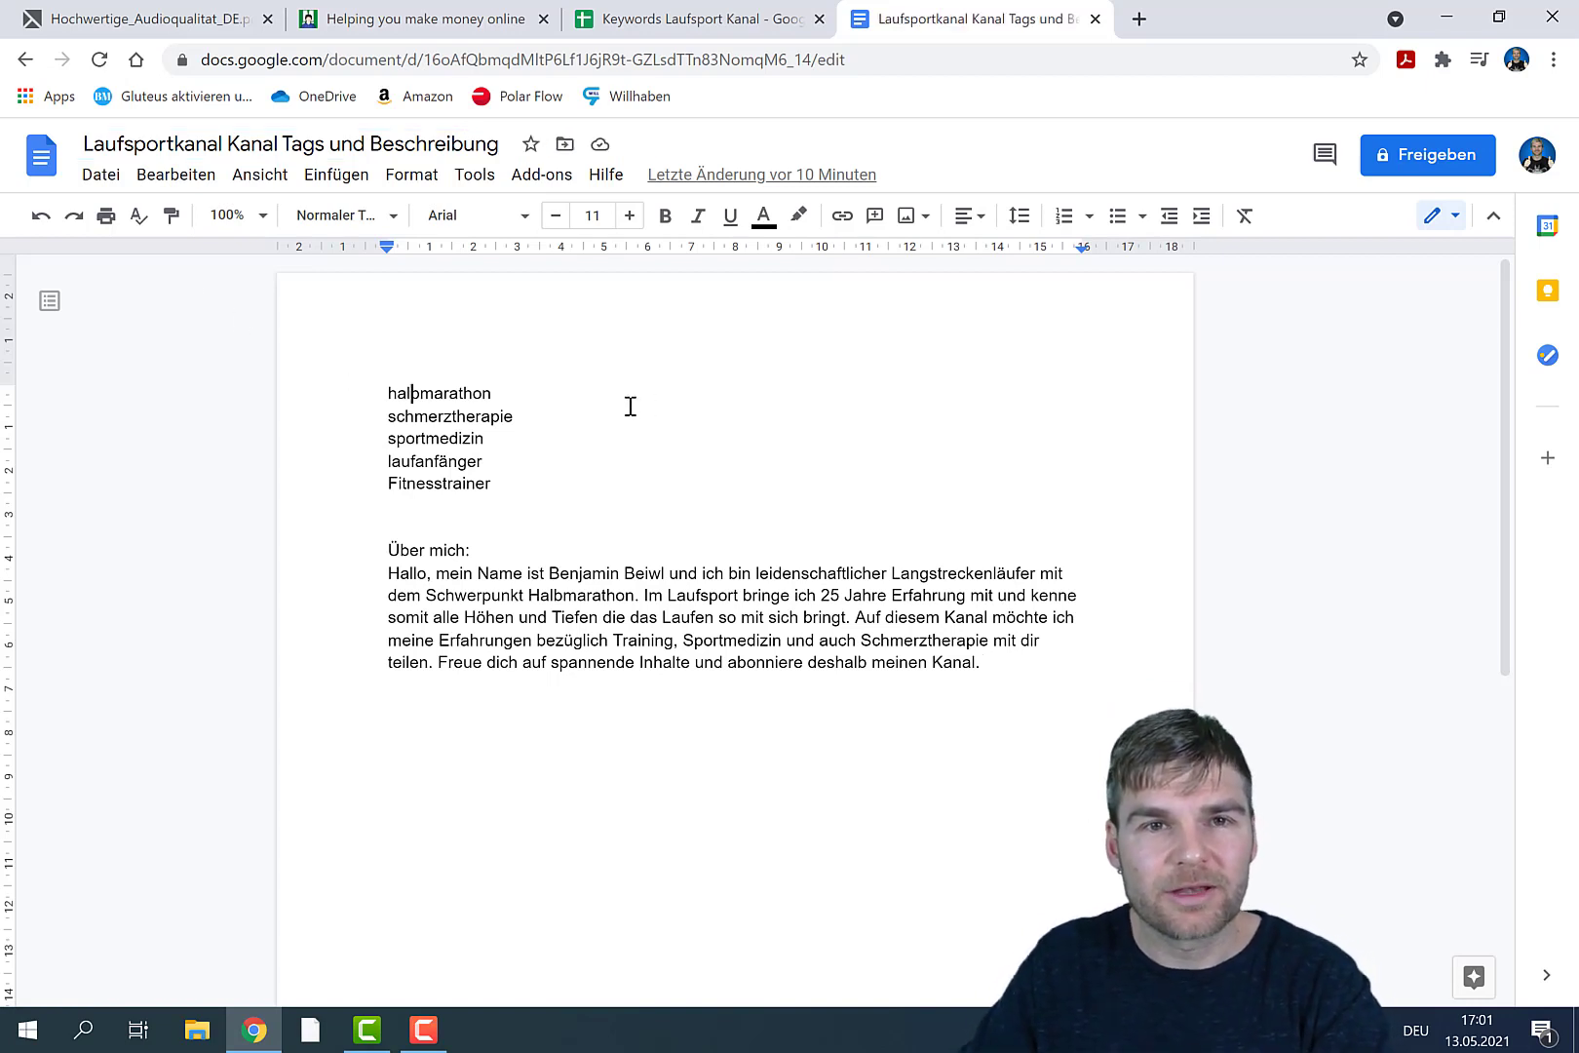